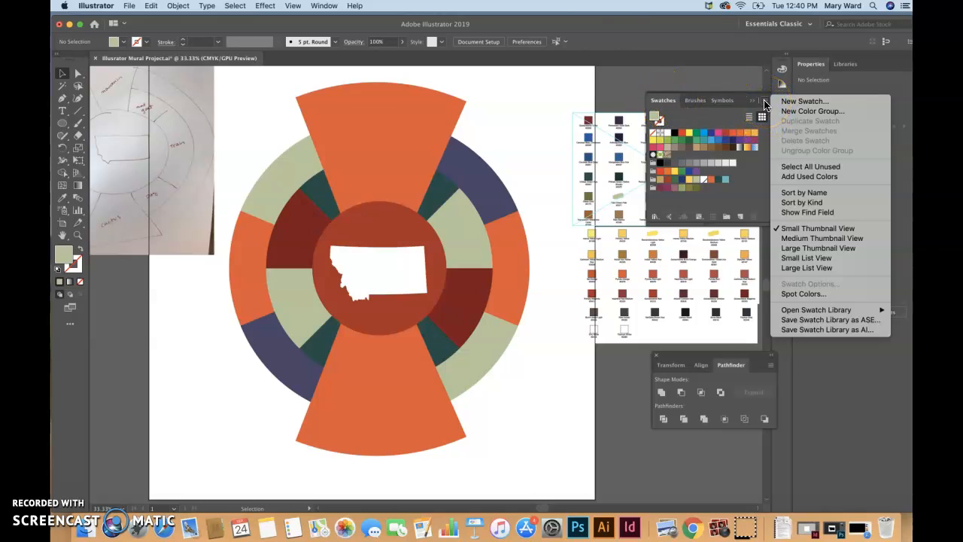
Add the colors used in the artwork to the document's swatches.
{"action": "left_click", "coordinate": [765, 105]}
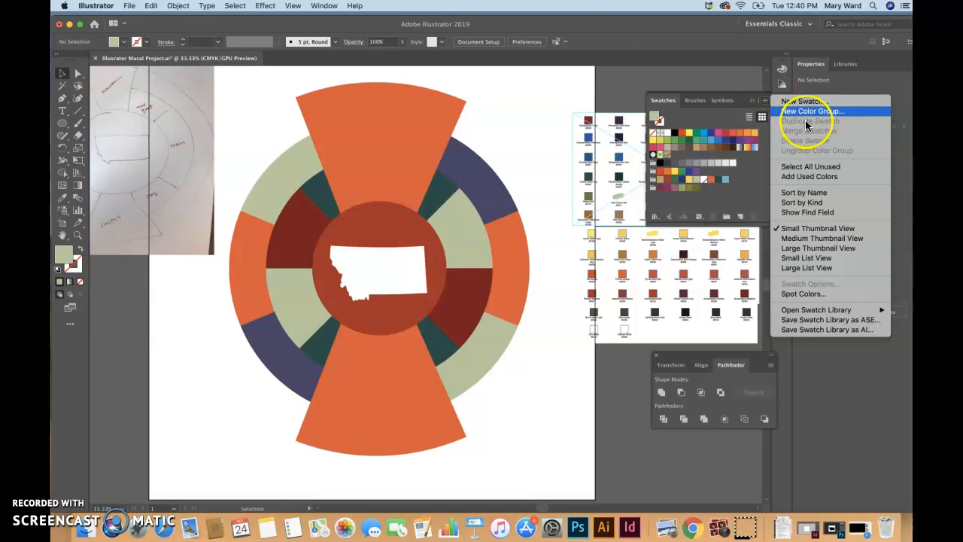
{"action": "left_click", "coordinate": [813, 176]}
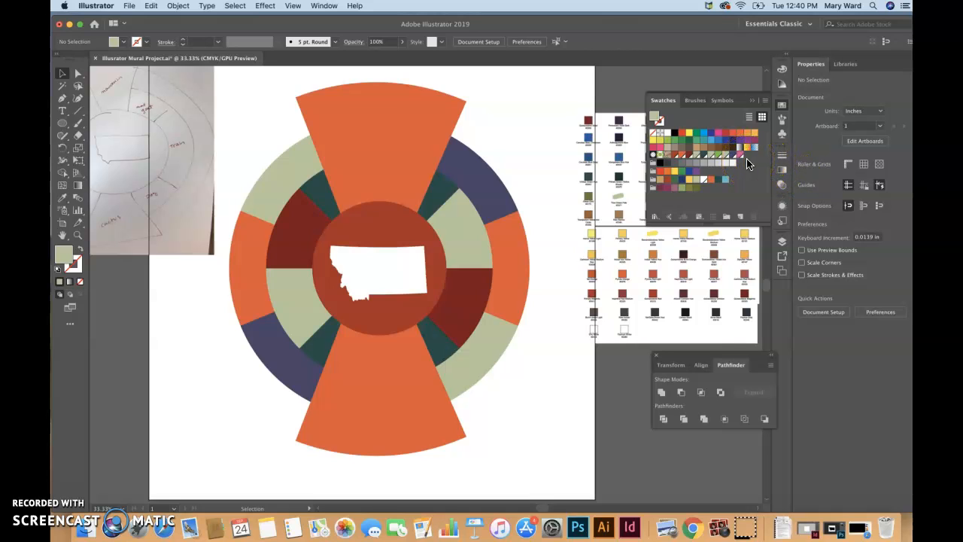
Open the Fruit swatch library from the Foods collection.
{"action": "left_click", "coordinate": [765, 100]}
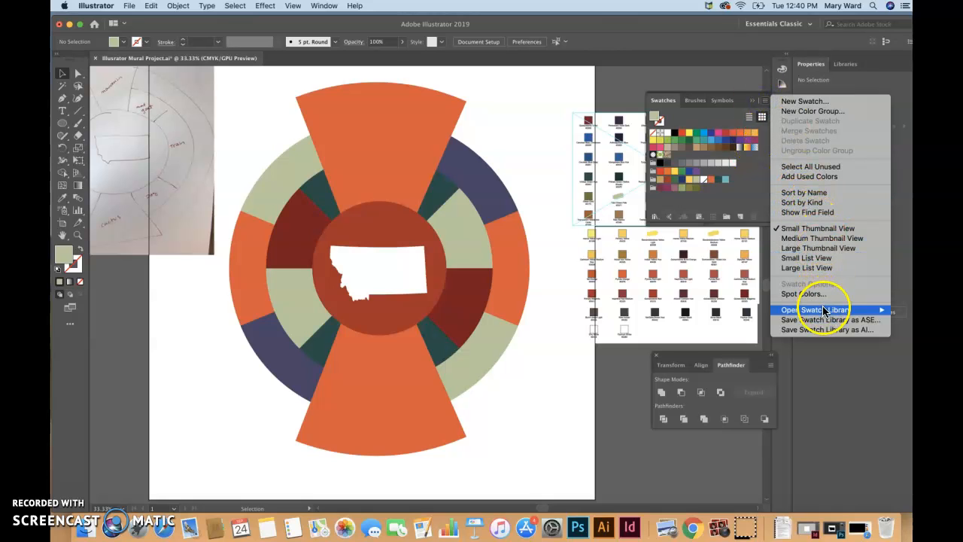
{"action": "mouse_move", "coordinate": [826, 311]}
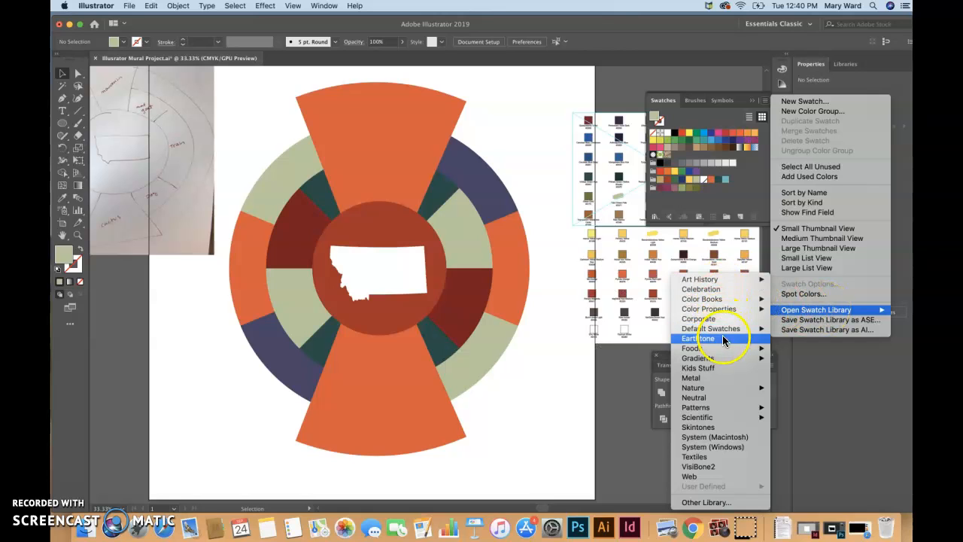
{"action": "mouse_move", "coordinate": [726, 347]}
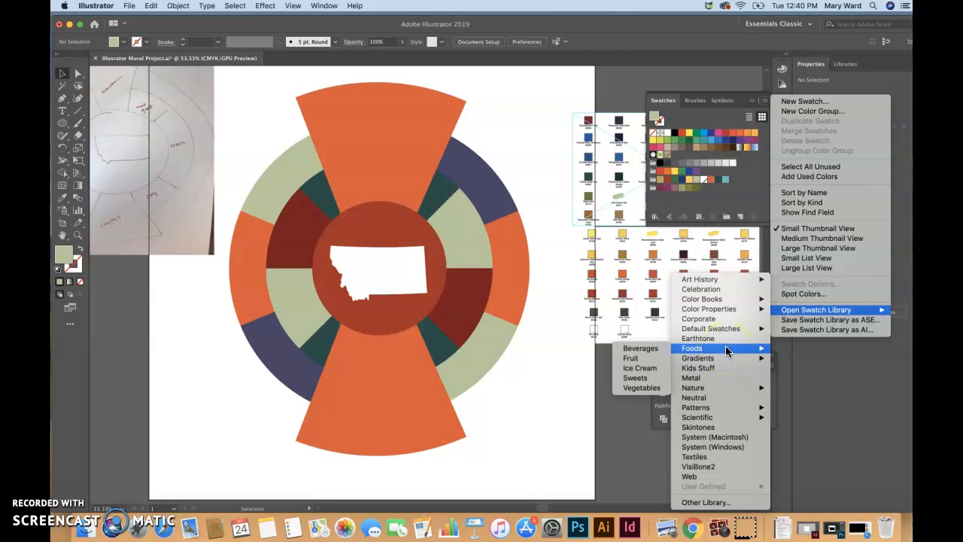
{"action": "mouse_move", "coordinate": [713, 299]}
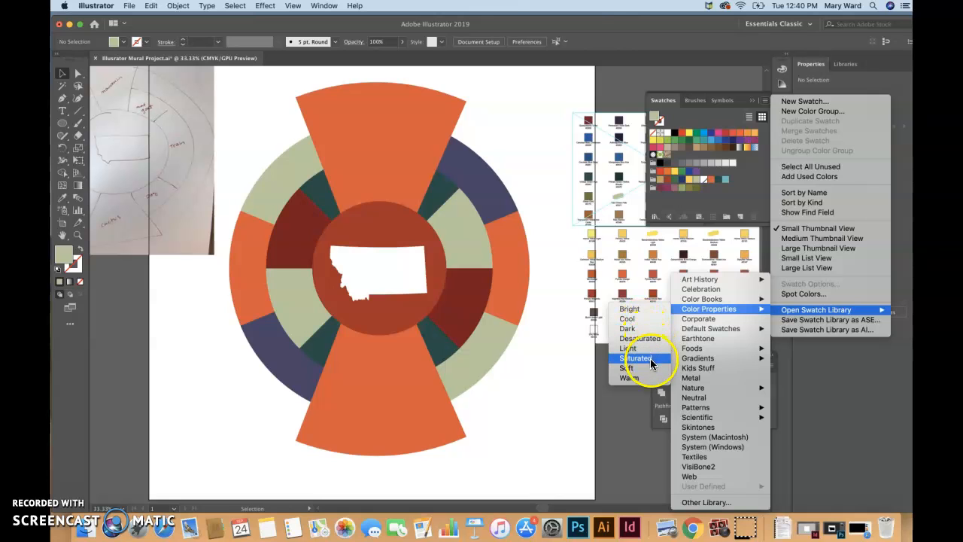
{"action": "mouse_move", "coordinate": [704, 329]}
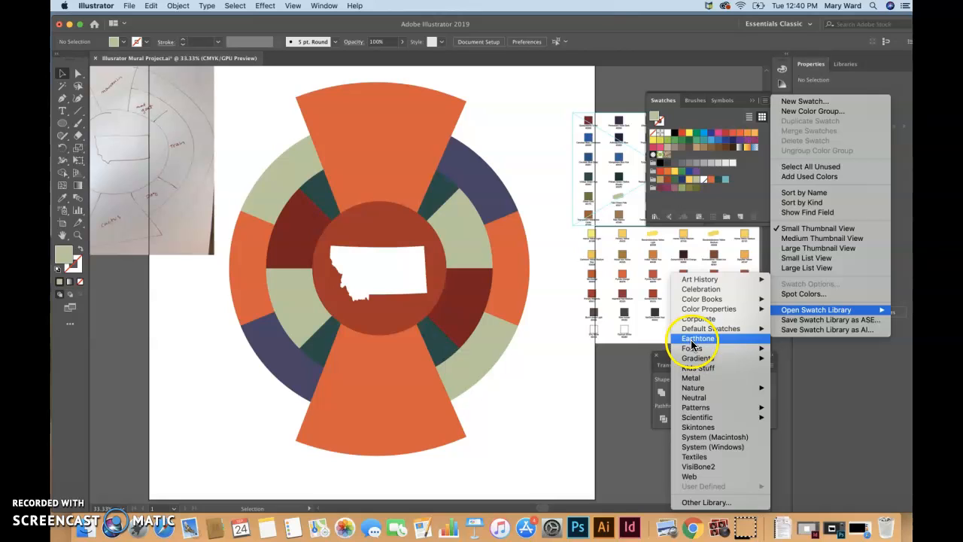
{"action": "mouse_move", "coordinate": [696, 348]}
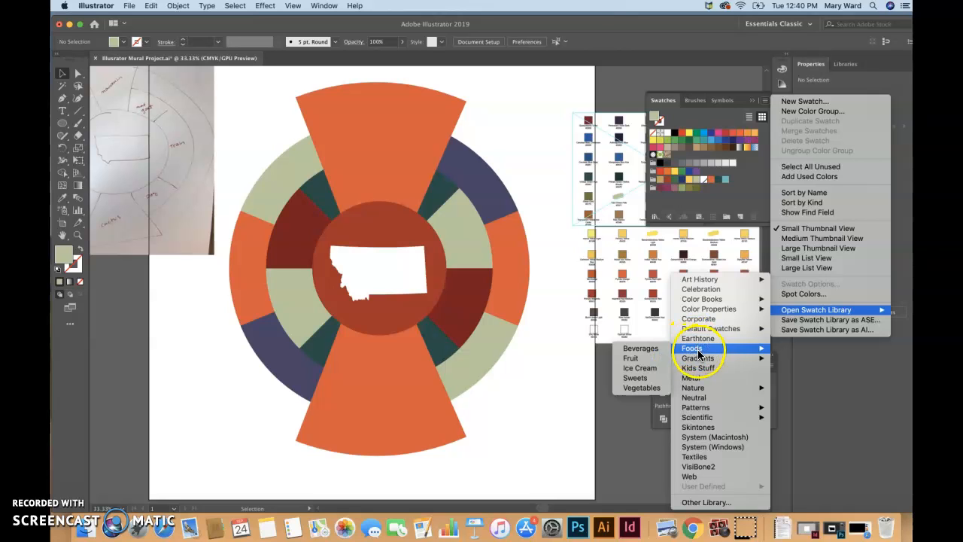
{"action": "left_click", "coordinate": [644, 359]}
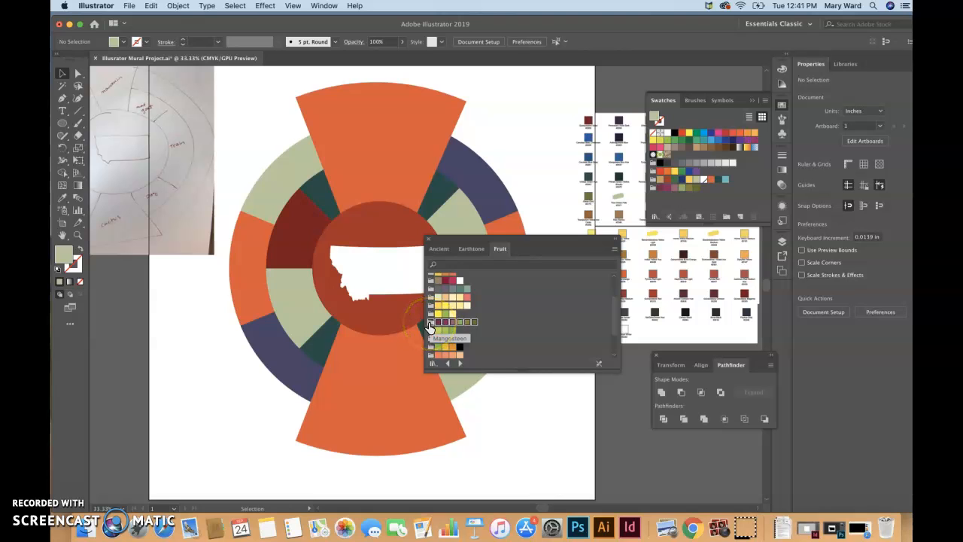
Add the Plum color group from the Fruit library to the document's swatches.
{"action": "scroll", "coordinate": [496, 345], "scroll_direction": "down", "scroll_amount": 3}
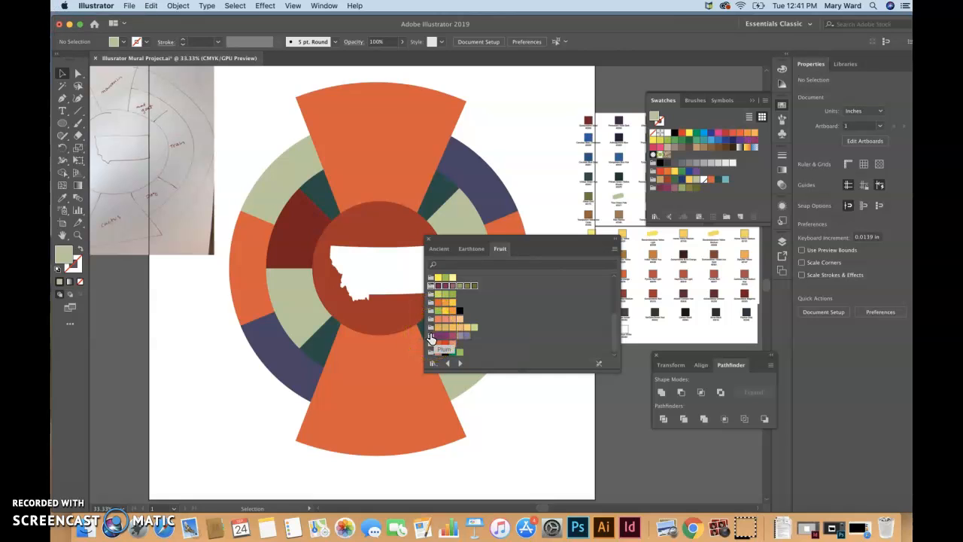
{"action": "left_click_drag", "start_coordinate": [430, 338], "coordinate": [436, 329]}
{"action": "left_click_drag", "start_coordinate": [655, 194], "coordinate": [656, 197]}
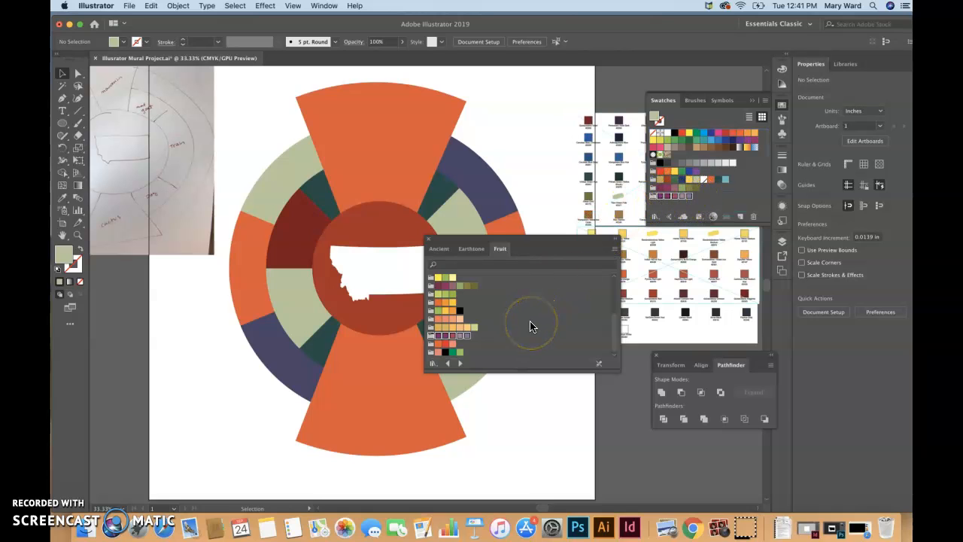
{"action": "scroll", "coordinate": [530, 326], "scroll_direction": "up", "scroll_amount": 3}
{"action": "left_click_drag", "start_coordinate": [645, 204], "coordinate": [654, 193]}
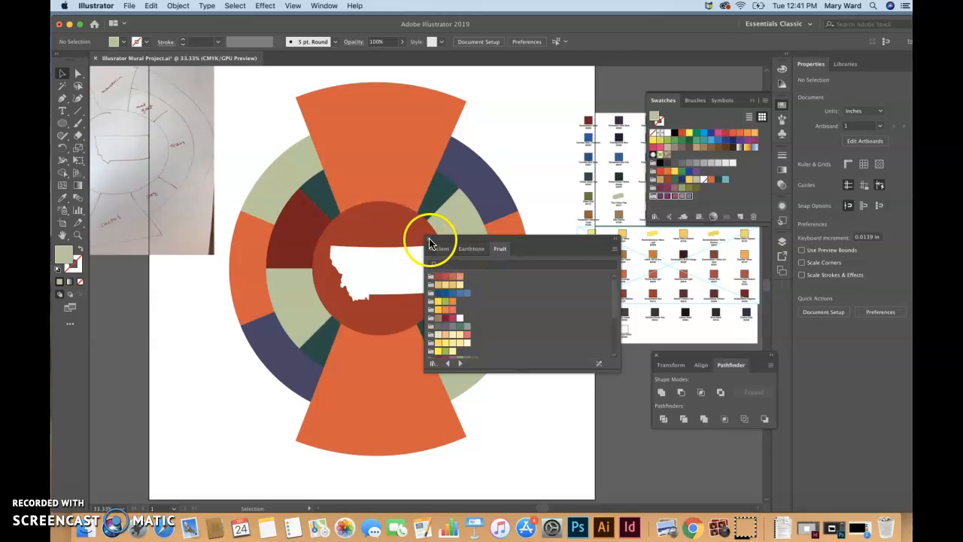
Add the first color group of the Ancient library, in blues and yellows, to the swatches and close the library.
{"action": "left_click", "coordinate": [473, 250]}
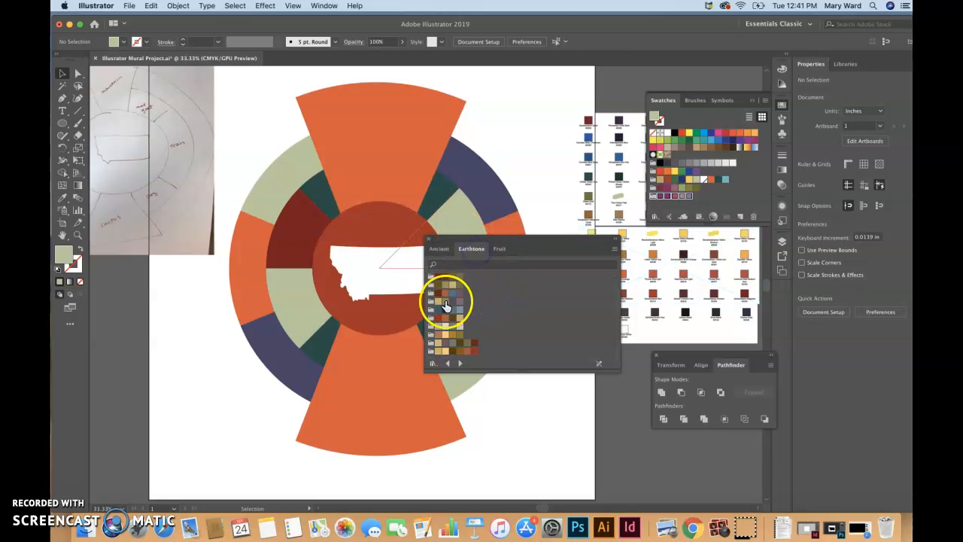
{"action": "left_click", "coordinate": [440, 250]}
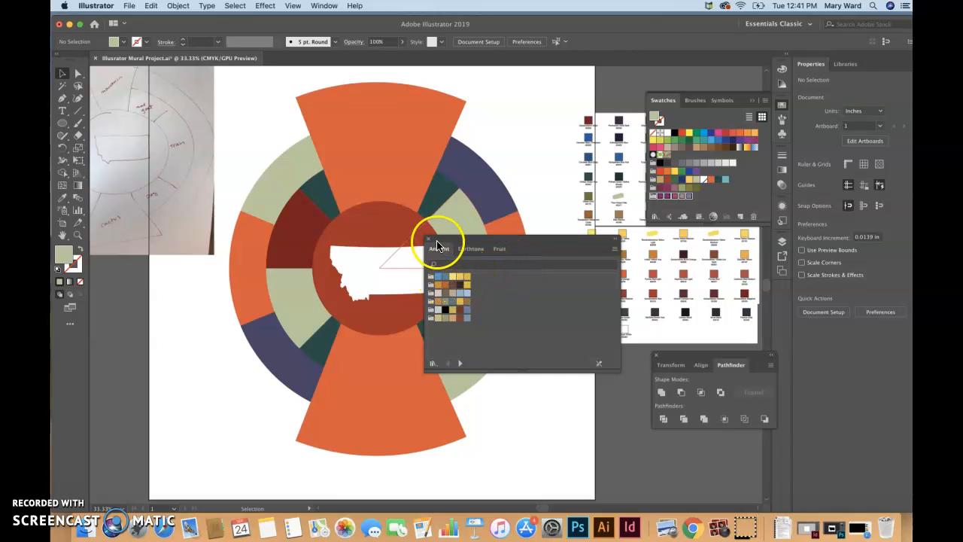
{"action": "left_click_drag", "start_coordinate": [437, 243], "coordinate": [478, 251]}
{"action": "left_click_drag", "start_coordinate": [469, 289], "coordinate": [530, 228]}
{"action": "left_click_drag", "start_coordinate": [650, 204], "coordinate": [652, 204]}
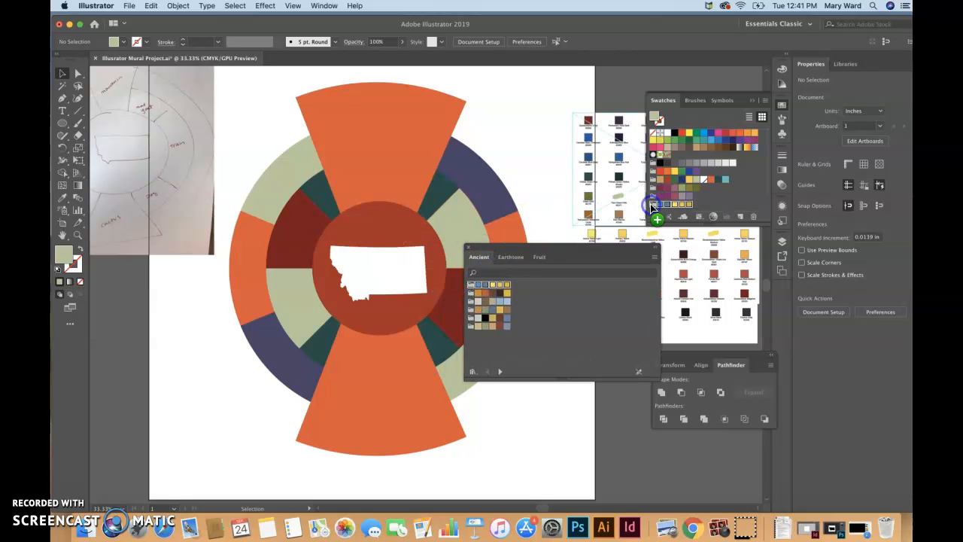
{"action": "left_click", "coordinate": [467, 248]}
{"action": "left_click", "coordinate": [570, 395]}
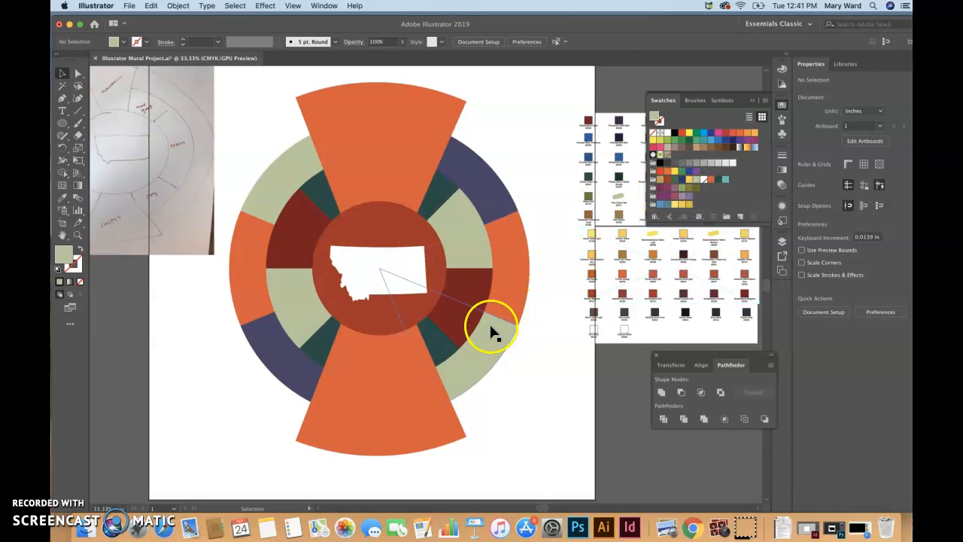
Delete the linked rough-draft sketch photo overlapping the artboard.
{"action": "left_click", "coordinate": [173, 217]}
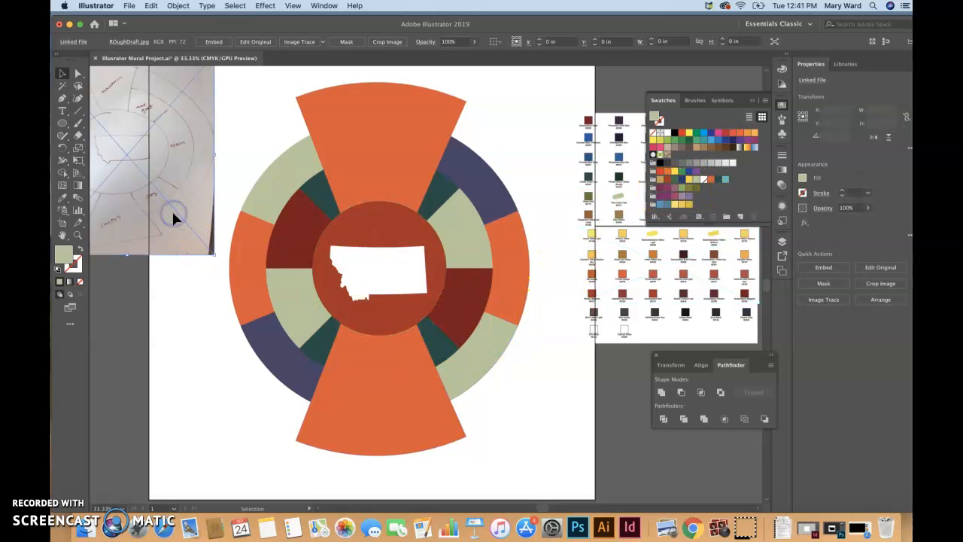
{"action": "key", "text": "Delete"}
Move the paint color charts clear of the artboard and dock the Transform, Align and Pathfinder group in collapsed form.
{"action": "left_click_drag", "start_coordinate": [555, 122], "coordinate": [580, 176]}
{"action": "left_click_drag", "start_coordinate": [632, 328], "coordinate": [760, 305]}
{"action": "left_click", "coordinate": [620, 343]}
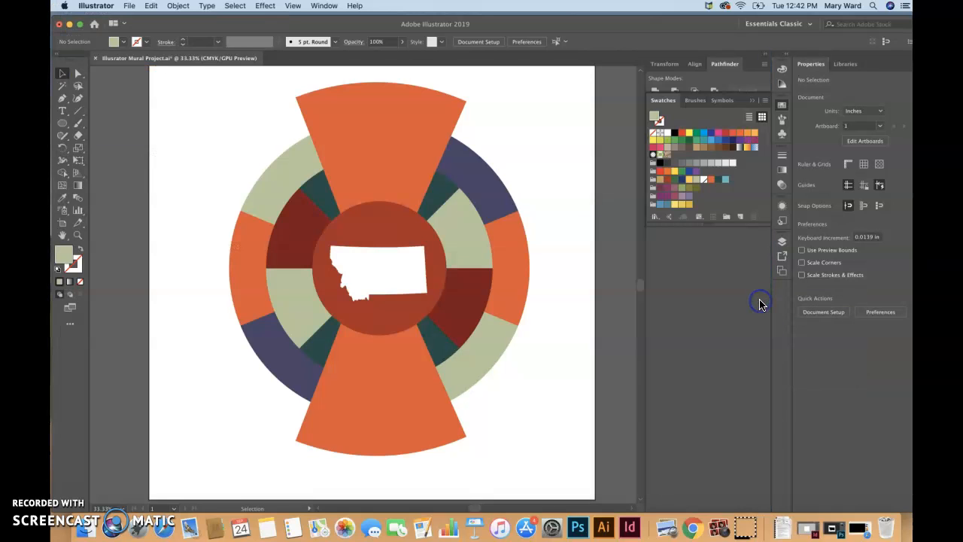
{"action": "left_click", "coordinate": [766, 55]}
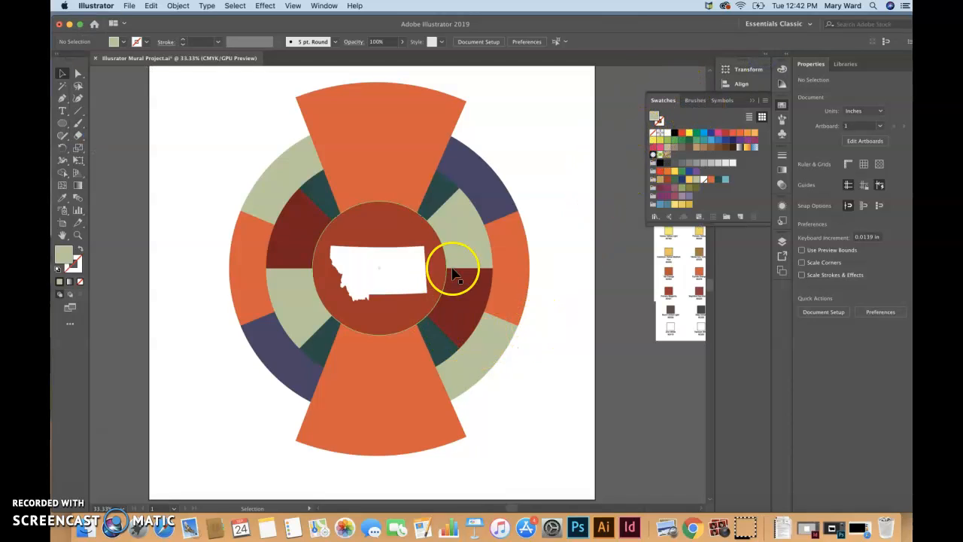
Fill the central circle behind the Montana shape with the golden yellow swatch and deselect it.
{"action": "left_click", "coordinate": [419, 319]}
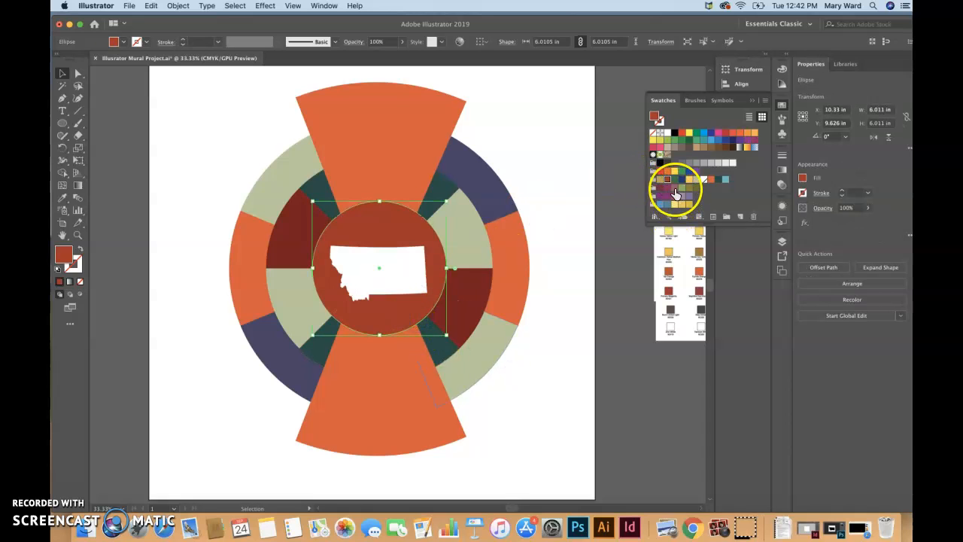
{"action": "left_click", "coordinate": [689, 181]}
{"action": "left_click", "coordinate": [585, 200]}
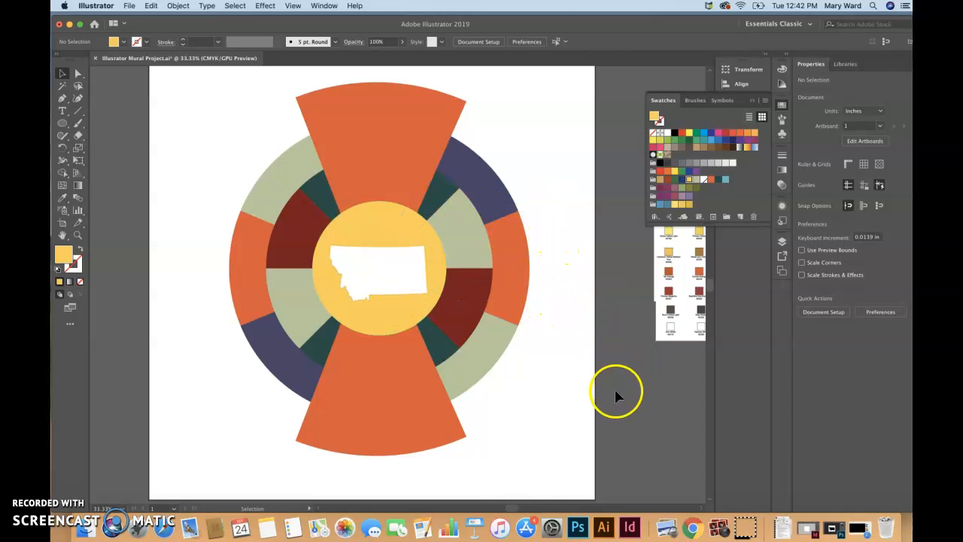
Examine the paint color charts beside the artboard.
{"action": "mouse_move", "coordinate": [512, 505]}
{"action": "left_mouse_down"}
{"action": "mouse_move", "coordinate": [537, 509]}
{"action": "mouse_move", "coordinate": [527, 505]}
{"action": "left_mouse_up"}
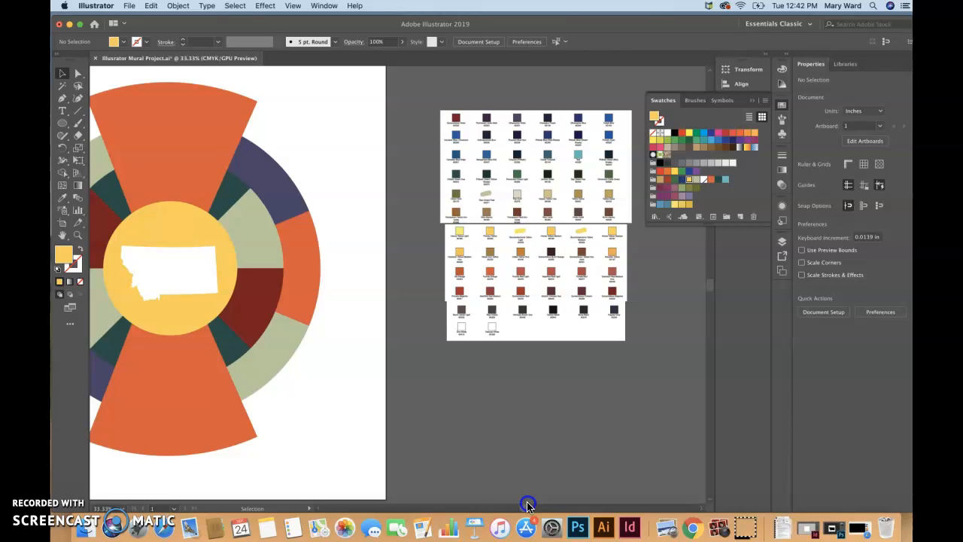
{"action": "scroll", "coordinate": [526, 506], "scroll_direction": "left", "scroll_amount": 5}
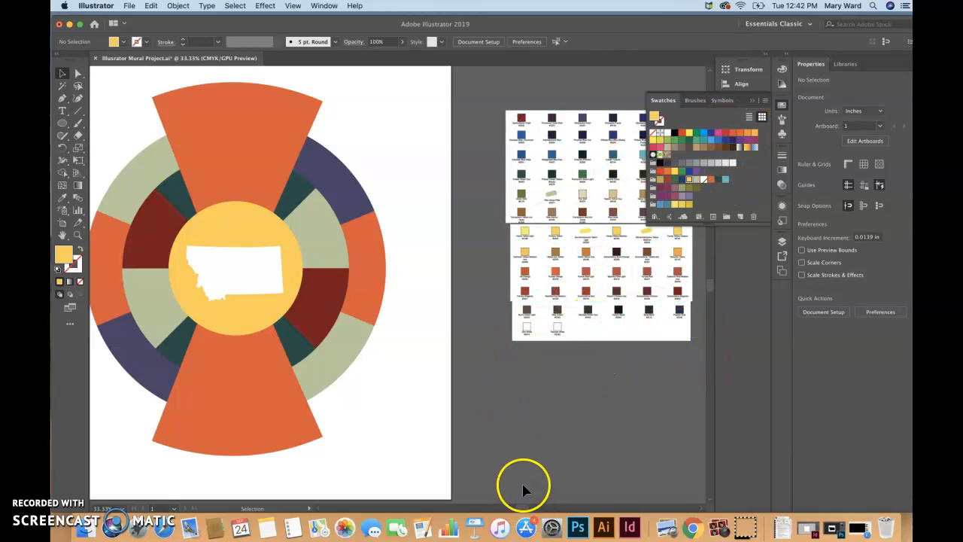
{"action": "left_click_drag", "start_coordinate": [522, 501], "coordinate": [512, 504]}
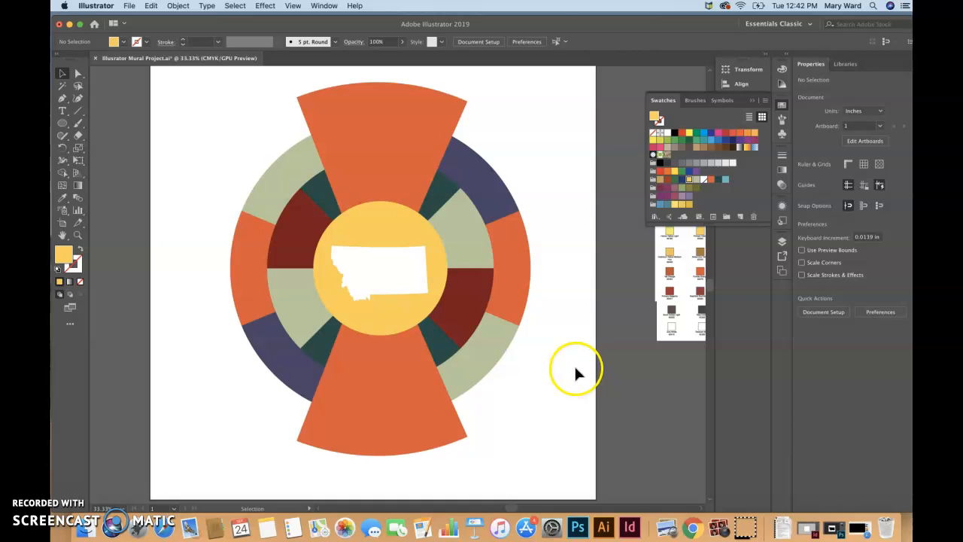
{"action": "scroll", "coordinate": [655, 380], "scroll_direction": "right", "scroll_amount": 3}
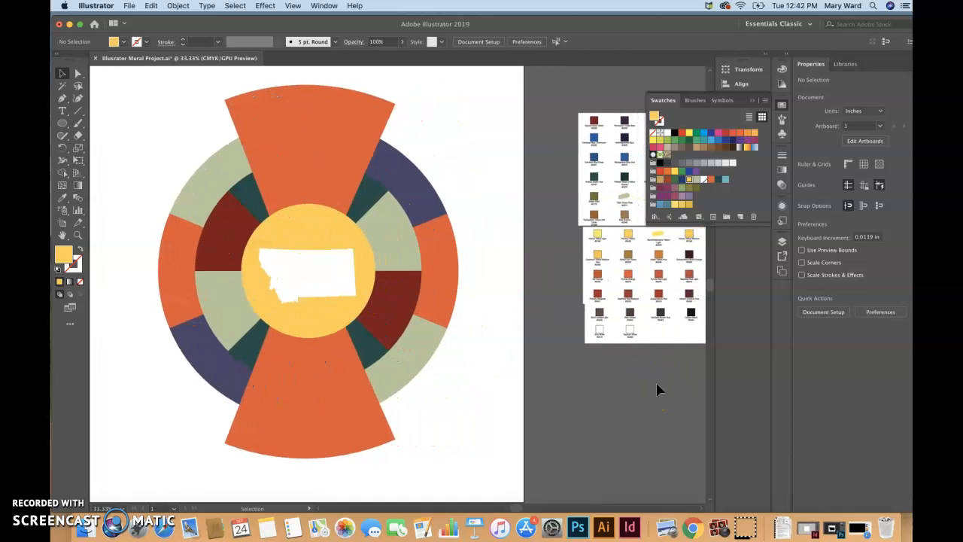
{"action": "scroll", "coordinate": [656, 389], "scroll_direction": "right", "scroll_amount": 3}
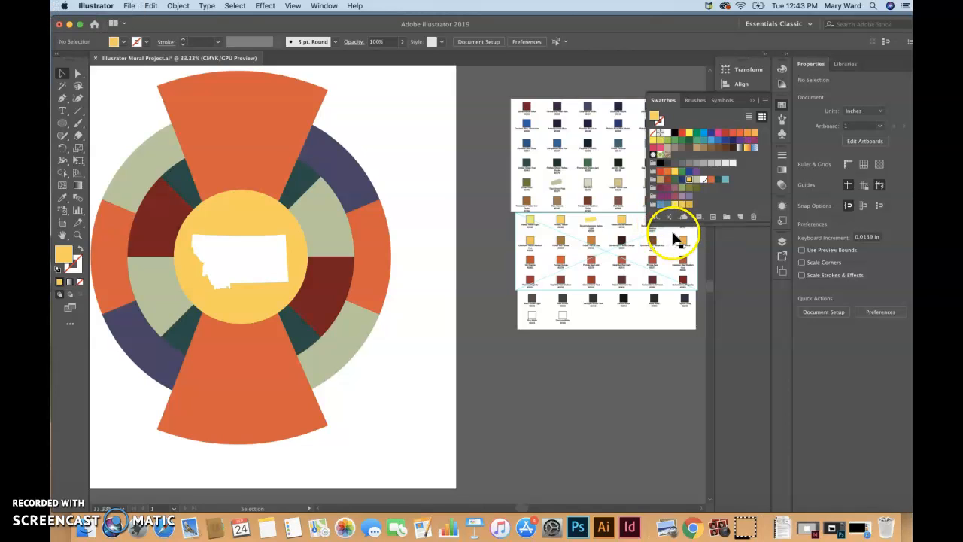
{"action": "left_click", "coordinate": [727, 219]}
{"action": "left_click", "coordinate": [544, 286]}
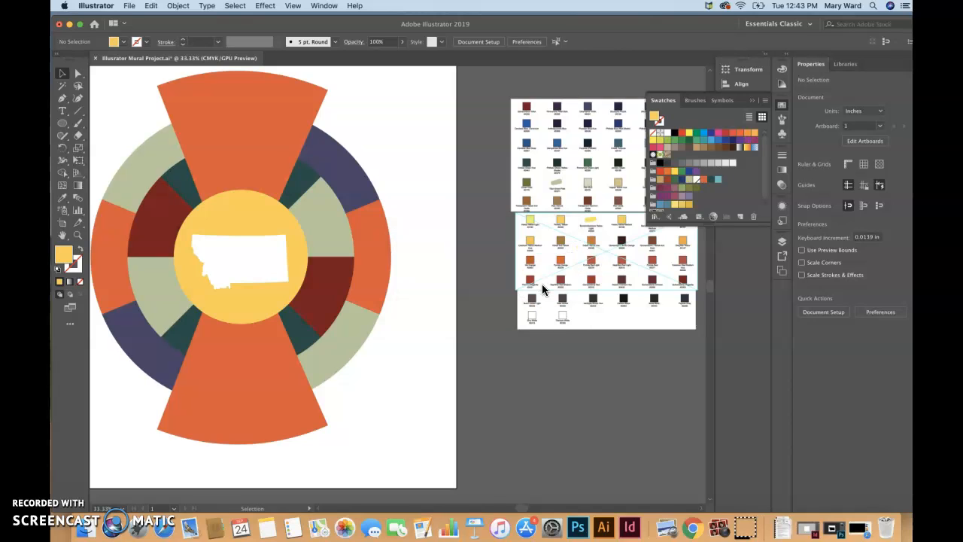
{"action": "scroll", "coordinate": [718, 143], "scroll_direction": "down", "scroll_amount": 3}
{"action": "left_click", "coordinate": [660, 208]}
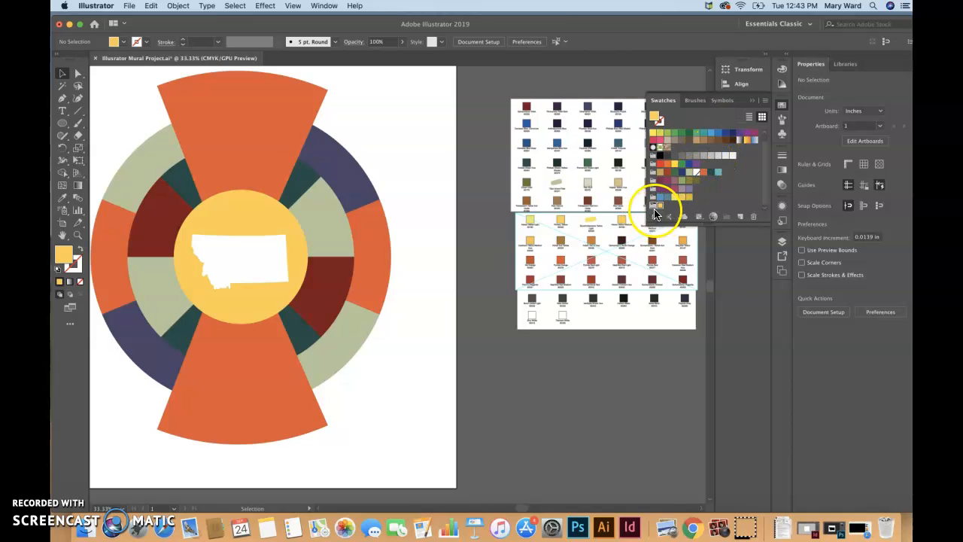
{"action": "left_click_drag", "start_coordinate": [660, 208], "coordinate": [753, 219]}
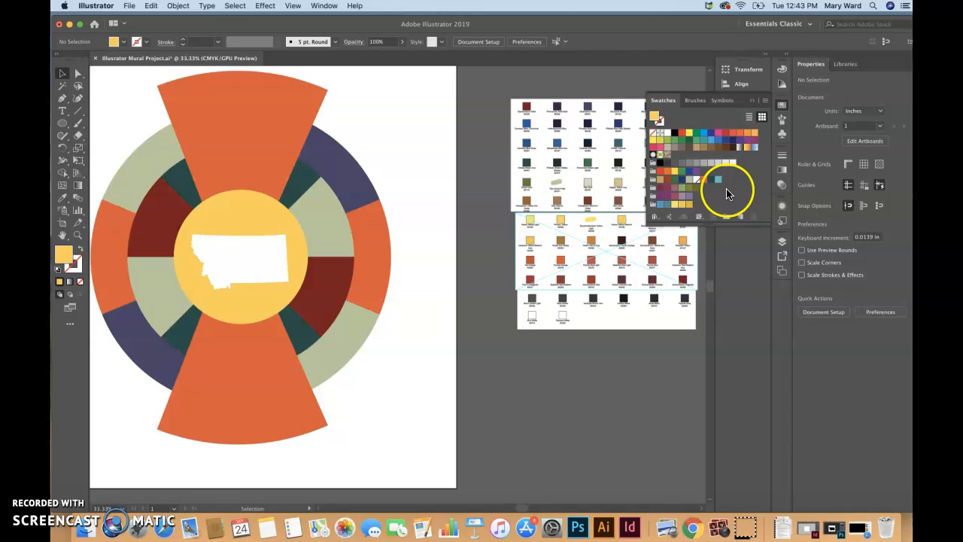
{"action": "left_click", "coordinate": [729, 217]}
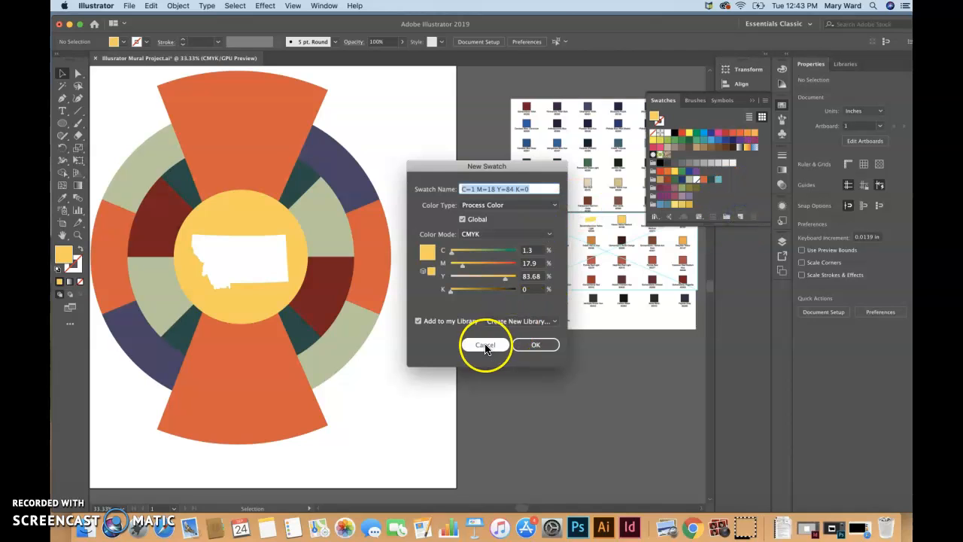
{"action": "left_click", "coordinate": [485, 345]}
Create an empty color group for the mural colors, naming it "mural c".
{"action": "left_click", "coordinate": [713, 217]}
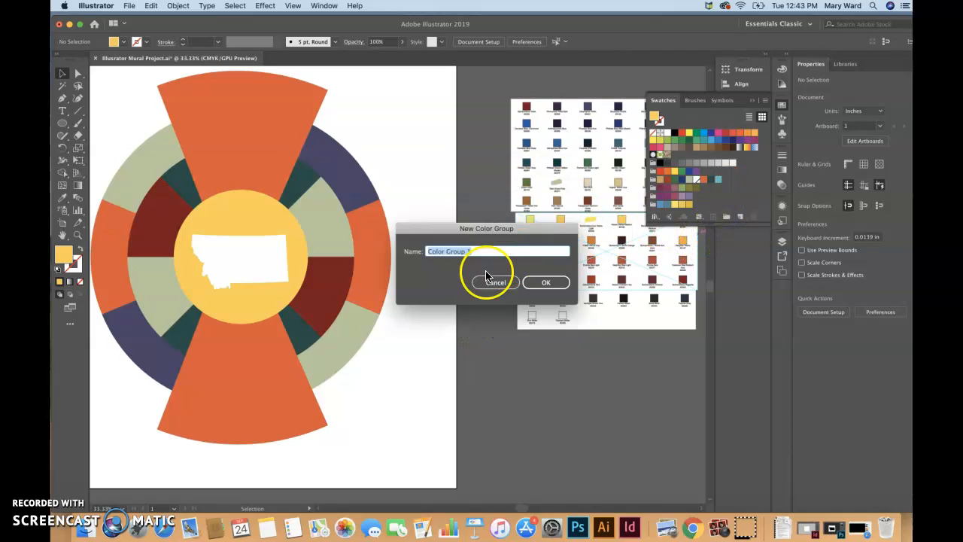
{"action": "type", "text": "mural c"}
{"action": "left_click", "coordinate": [536, 283]}
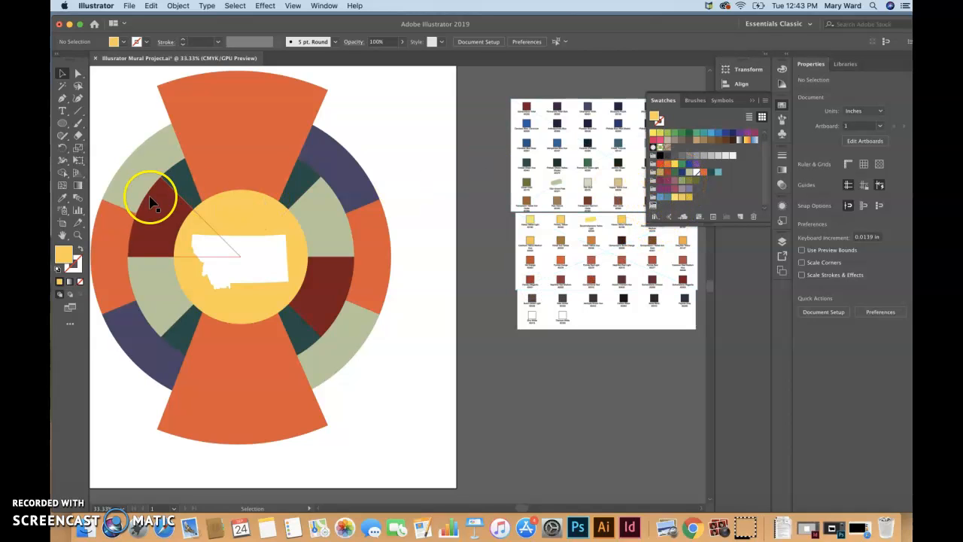
Sample the bright blue paint color from the first column of the upper chart and add it to the empty mural color group.
{"action": "left_click", "coordinate": [64, 198]}
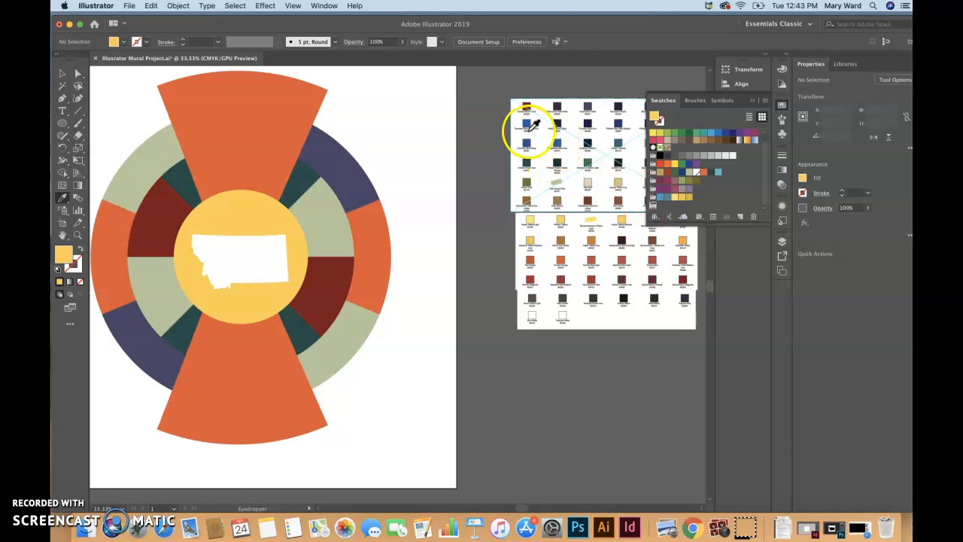
{"action": "left_click", "coordinate": [752, 100]}
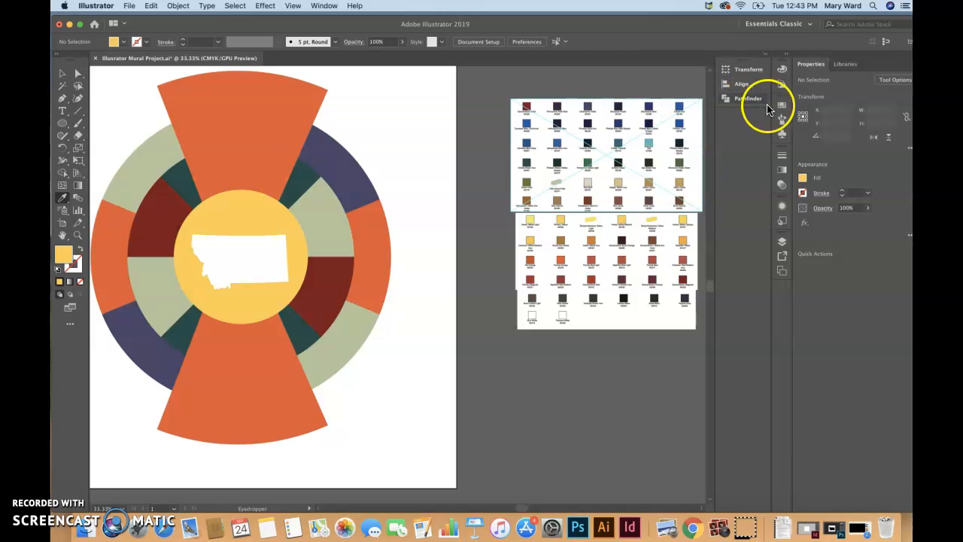
{"action": "left_click", "coordinate": [782, 110]}
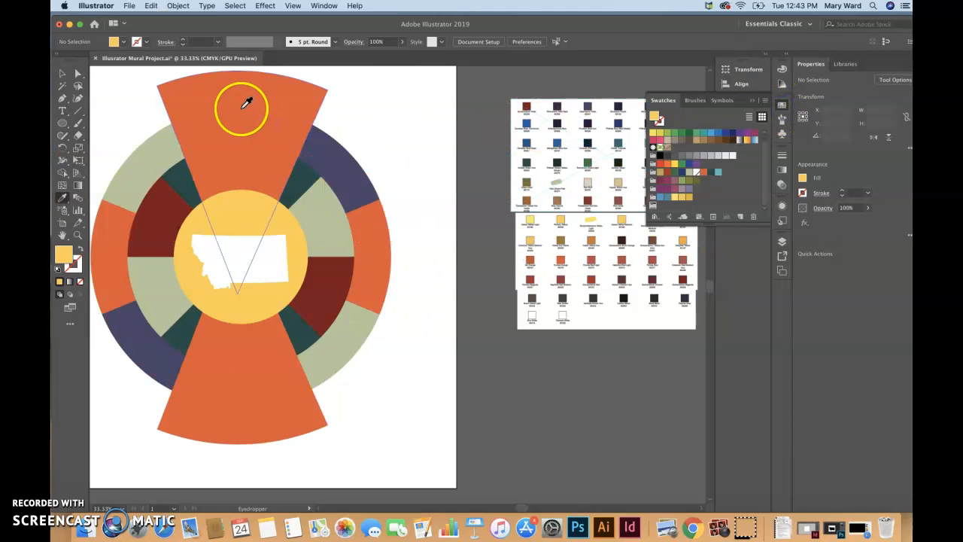
{"action": "left_click", "coordinate": [525, 124]}
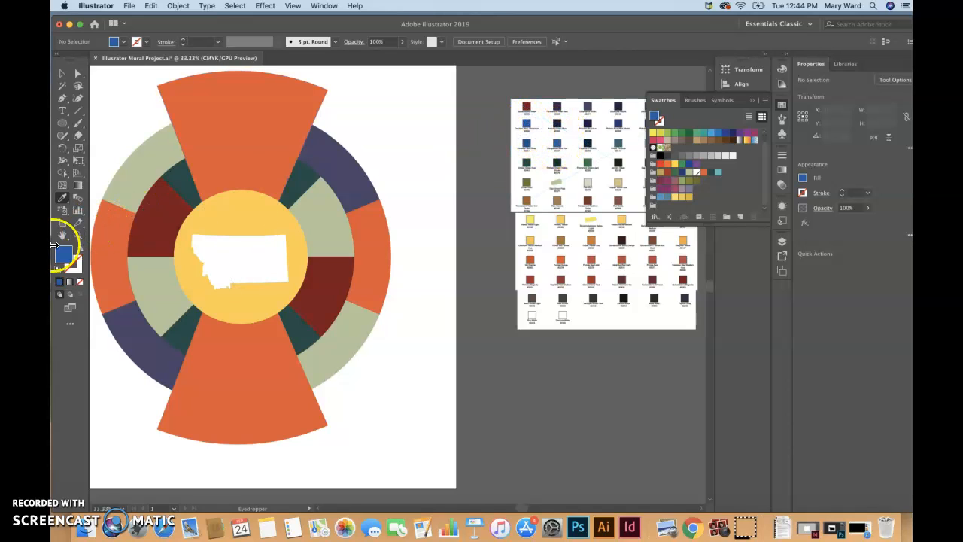
{"action": "left_click_drag", "start_coordinate": [60, 256], "coordinate": [346, 230]}
{"action": "left_click_drag", "start_coordinate": [602, 205], "coordinate": [656, 209]}
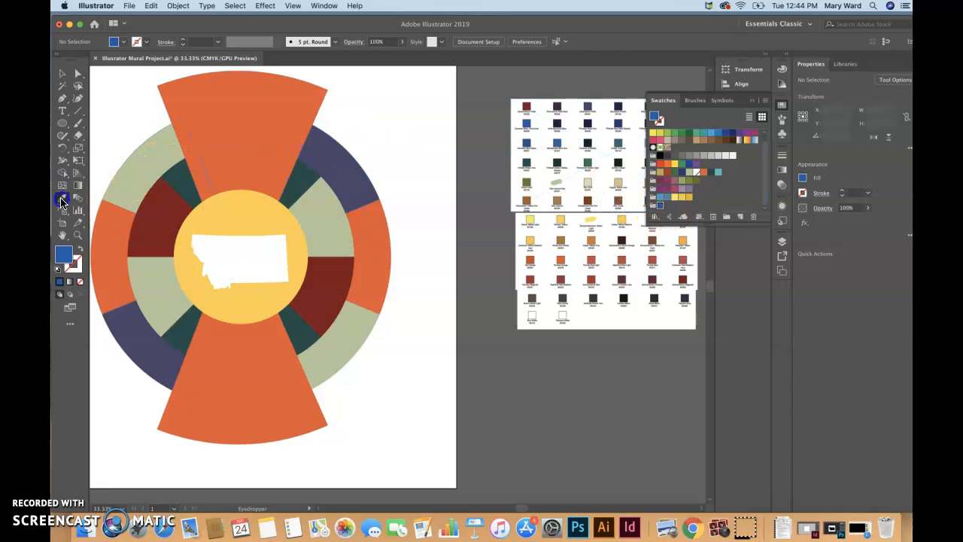
Sample the teal blue paint color from the third row of the upper chart and add it to the mural color group.
{"action": "left_click", "coordinate": [618, 143]}
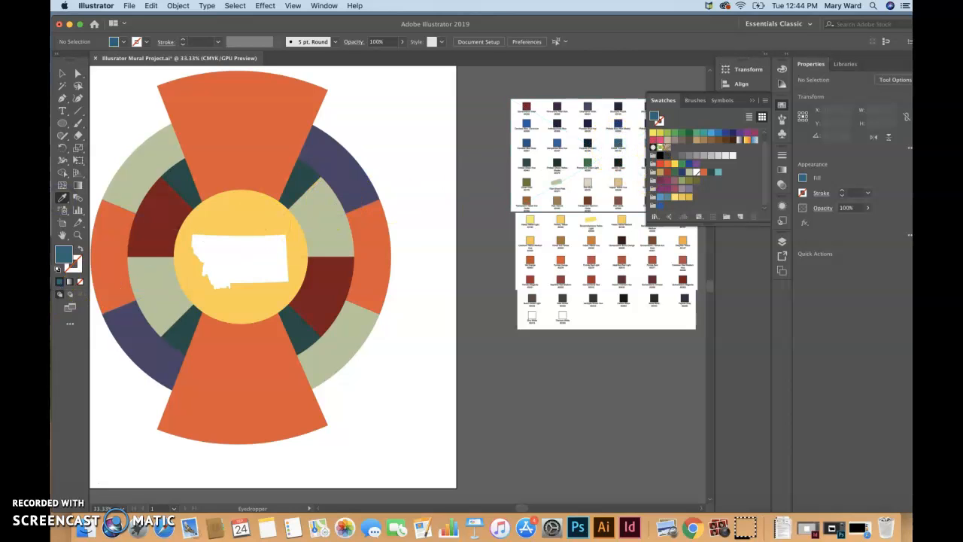
{"action": "left_click_drag", "start_coordinate": [65, 259], "coordinate": [569, 200]}
{"action": "left_click_drag", "start_coordinate": [650, 205], "coordinate": [659, 206]}
{"action": "left_click", "coordinate": [659, 207]}
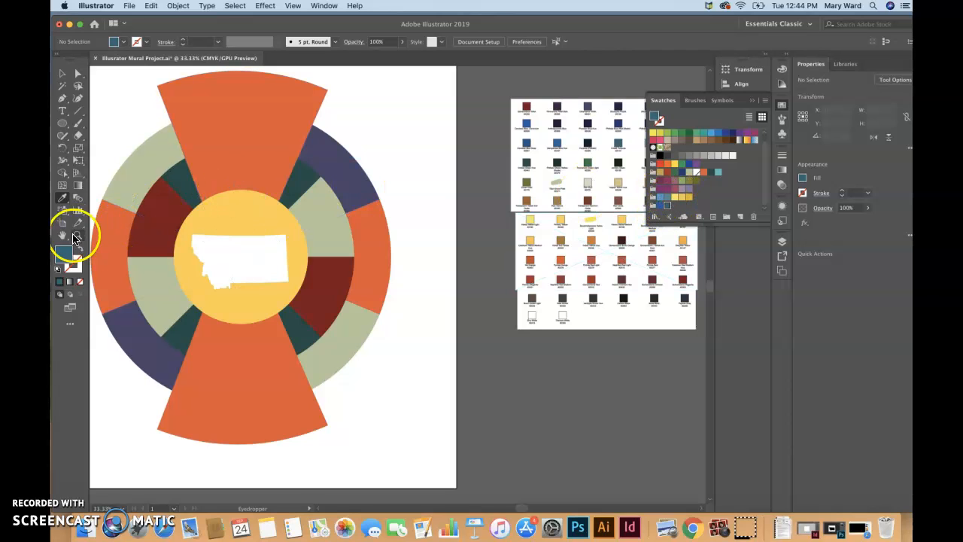
Sample the light yellow paint color at the start of the middle chart and add it to the mural color group.
{"action": "left_click", "coordinate": [62, 200]}
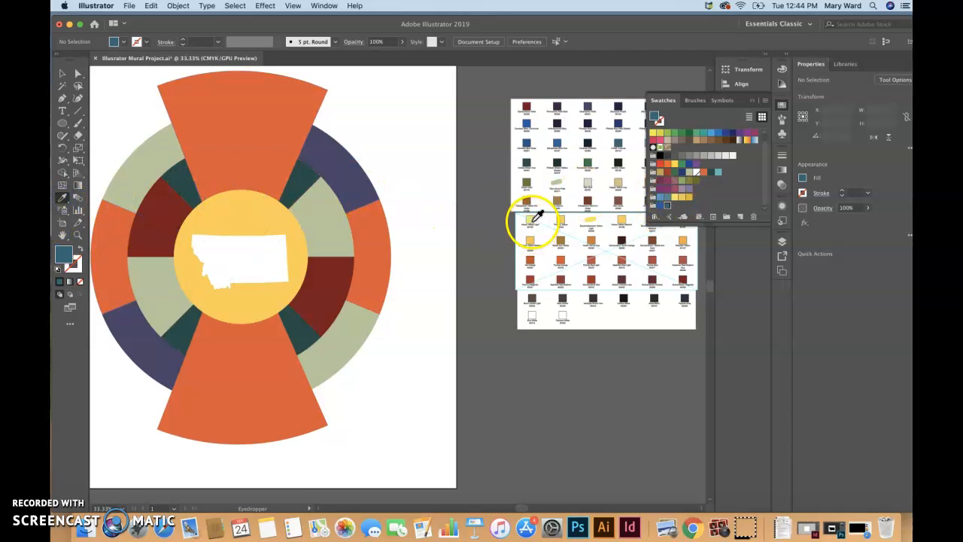
{"action": "left_click", "coordinate": [532, 220]}
{"action": "double_click", "coordinate": [64, 255]}
{"action": "left_click", "coordinate": [702, 217]}
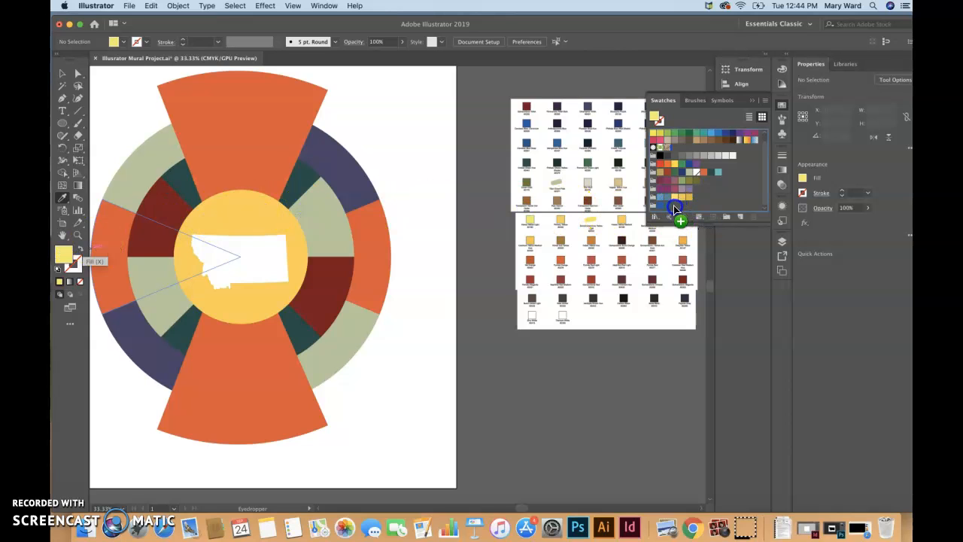
{"action": "left_click_drag", "start_coordinate": [674, 207], "coordinate": [674, 205]}
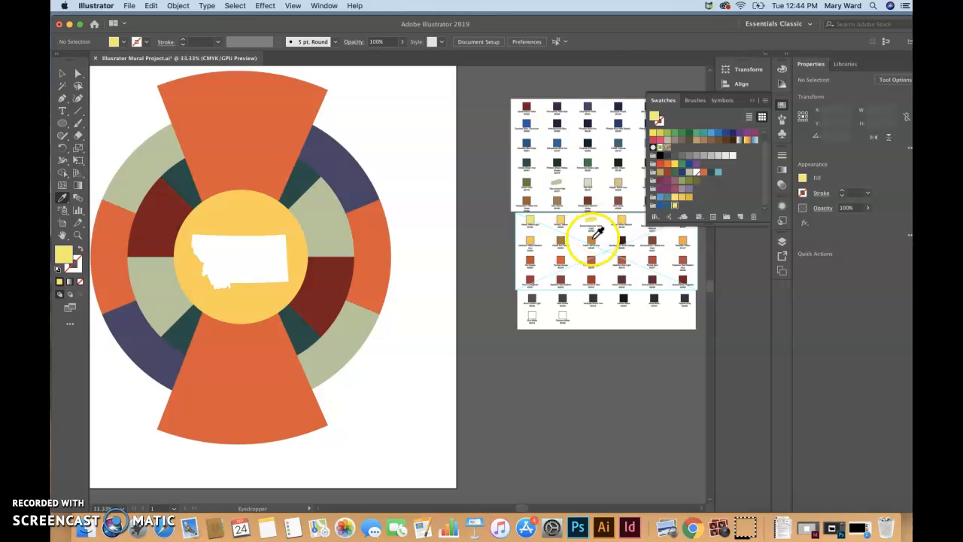
Sample the golden yellow paint color from the first row of the middle chart and add it to the mural color group.
{"action": "left_click", "coordinate": [619, 218]}
{"action": "left_click_drag", "start_coordinate": [64, 256], "coordinate": [491, 225]}
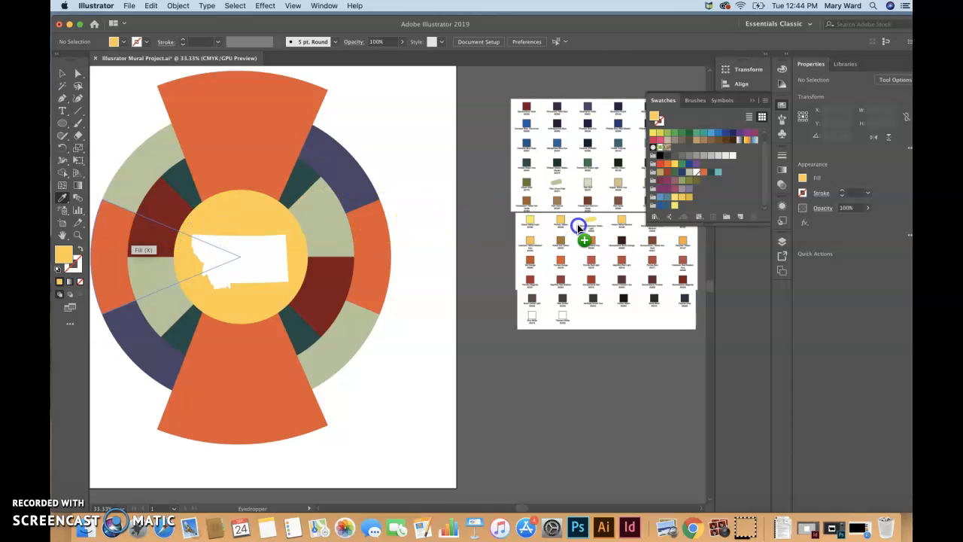
{"action": "left_click_drag", "start_coordinate": [646, 197], "coordinate": [681, 205]}
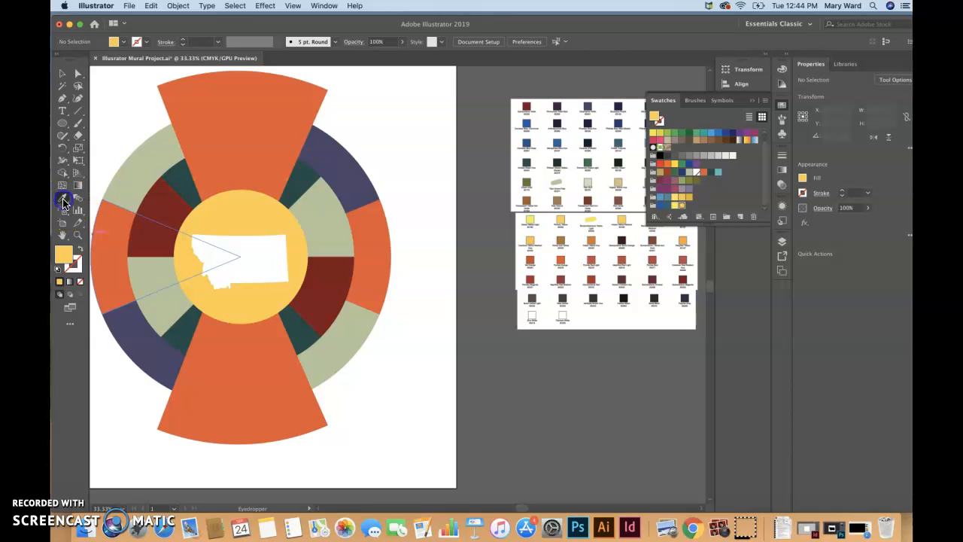
Try out several orange and red paint colors from the middle chart as the current fill.
{"action": "left_click", "coordinate": [561, 262]}
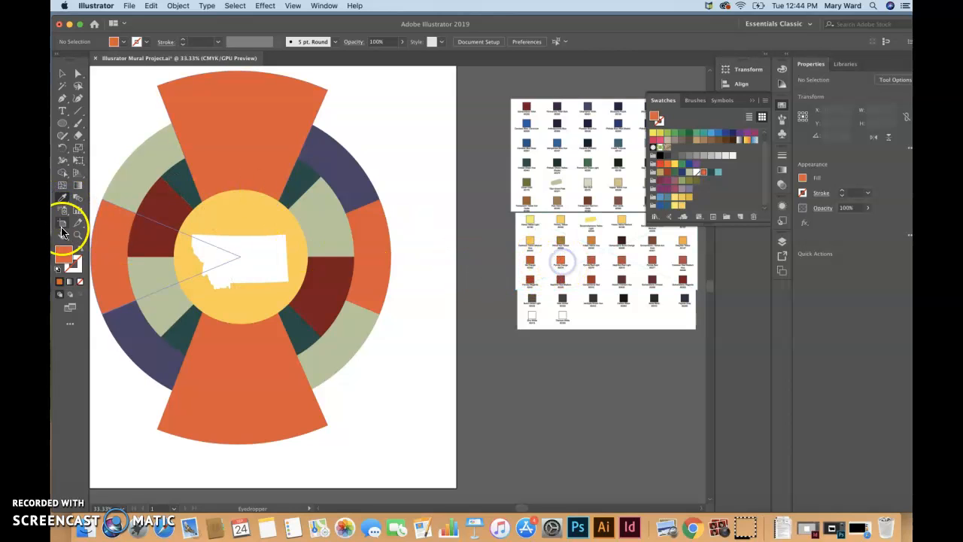
{"action": "left_click", "coordinate": [528, 262]}
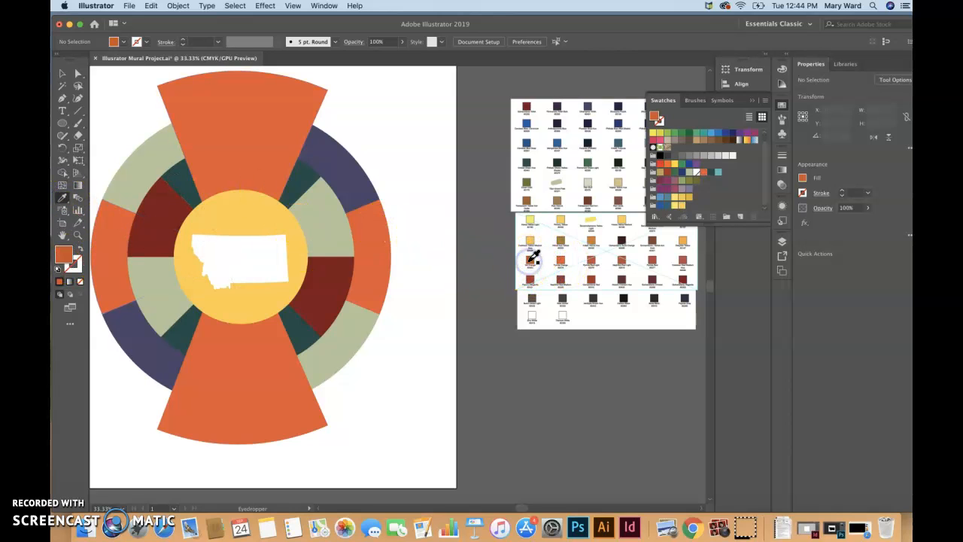
{"action": "left_click", "coordinate": [683, 240]}
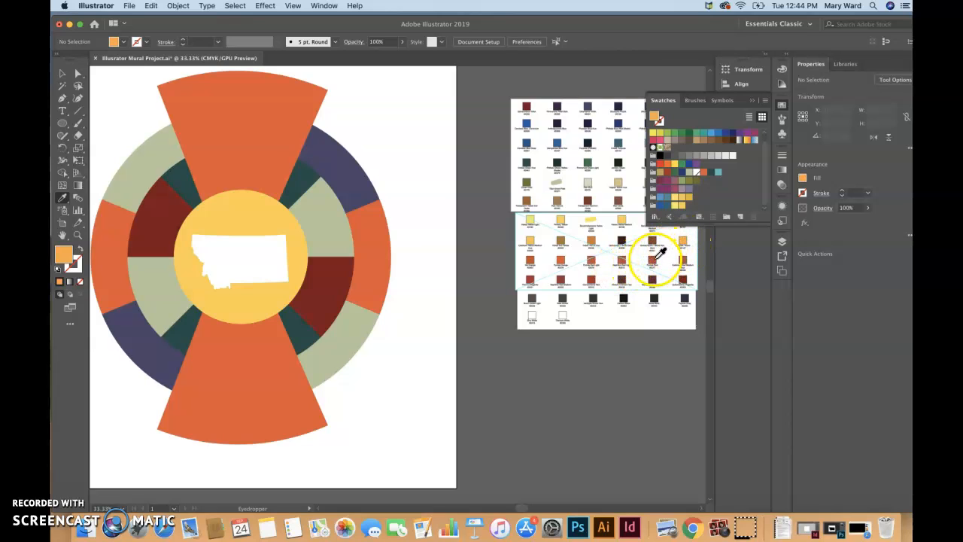
{"action": "left_click", "coordinate": [653, 259]}
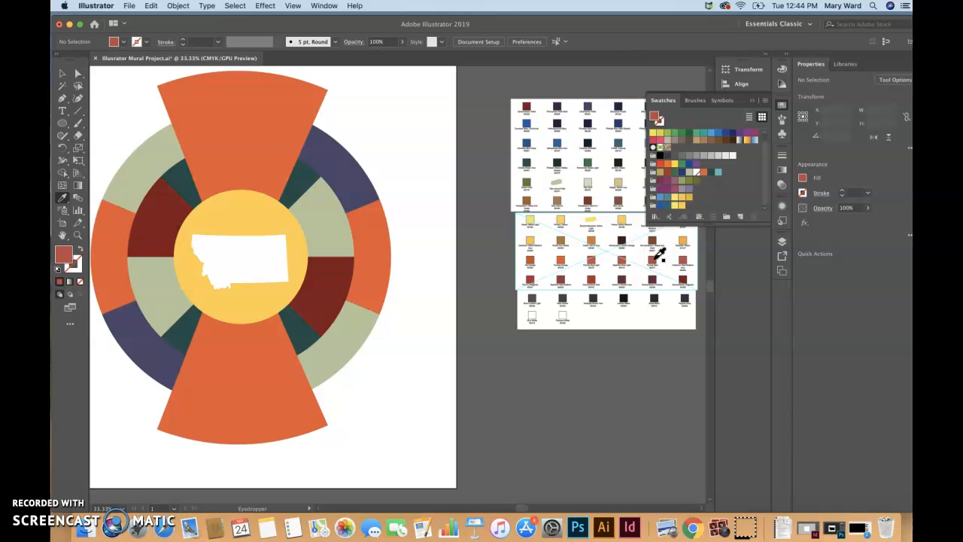
{"action": "key", "text": "x"}
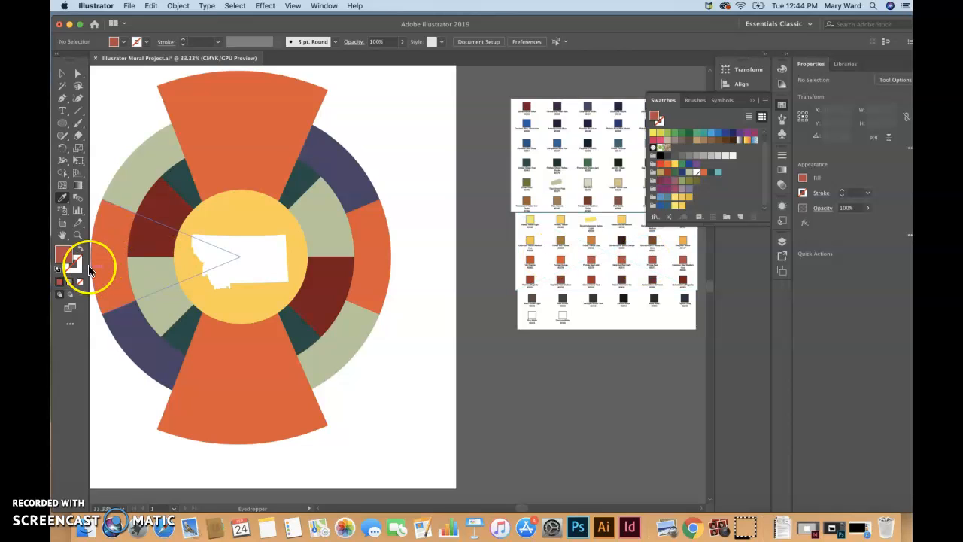
{"action": "left_click", "coordinate": [683, 280]}
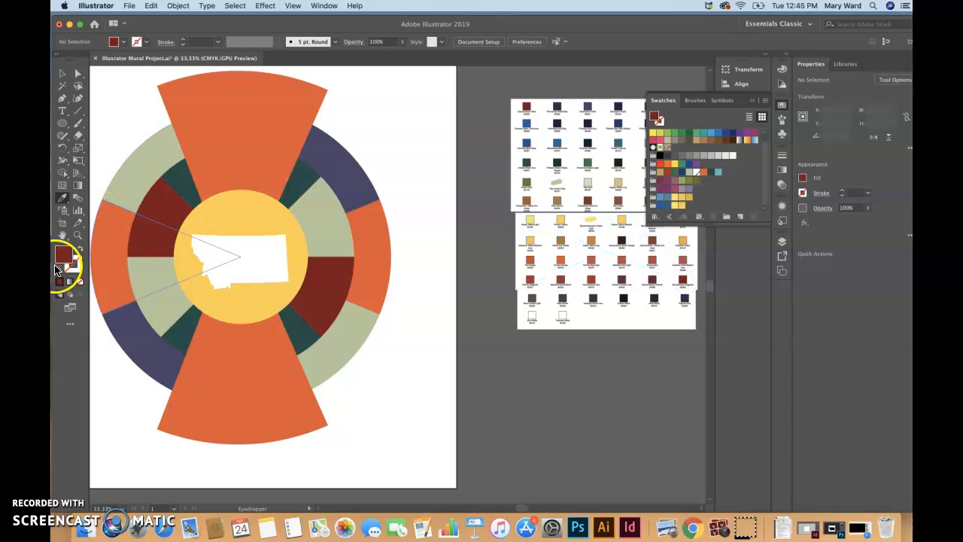
Sample the brick red paint color from the last row of the middle chart and add it to the mural color group.
{"action": "left_click", "coordinate": [591, 277]}
{"action": "left_click", "coordinate": [66, 260]}
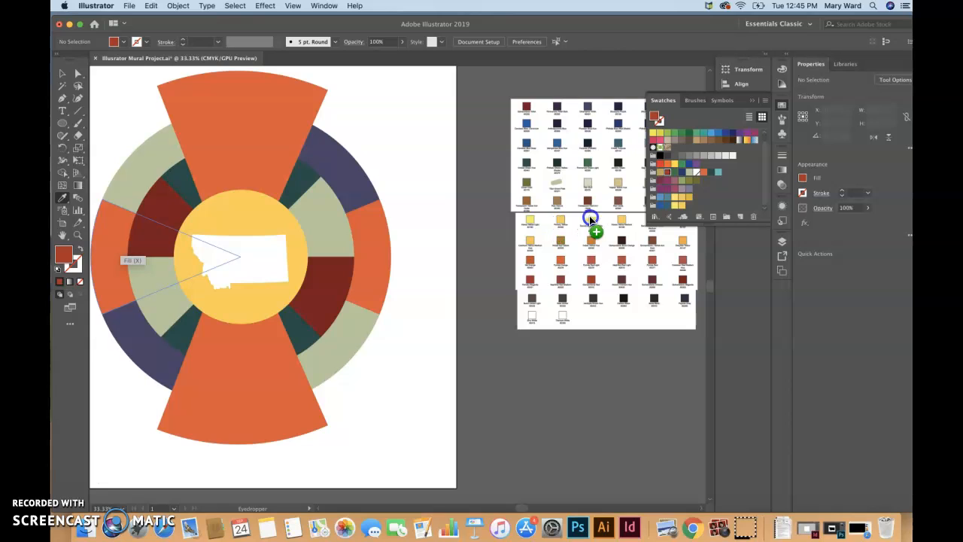
{"action": "left_click_drag", "start_coordinate": [604, 217], "coordinate": [686, 208]}
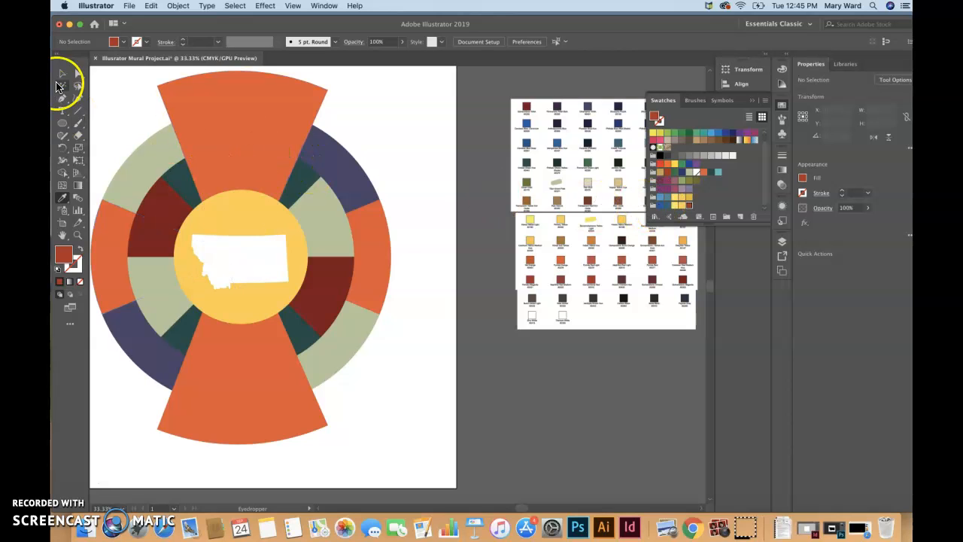
Fill the central circle behind the Montana shape with the light yellow swatch from the mural color group.
{"action": "left_click", "coordinate": [63, 74]}
{"action": "left_click", "coordinate": [231, 110]}
{"action": "left_click", "coordinate": [231, 302]}
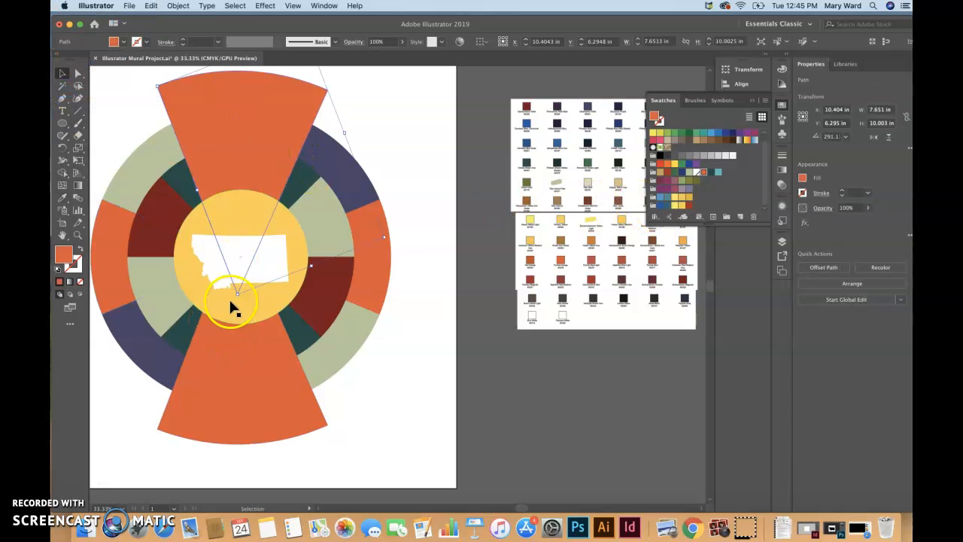
{"action": "left_click", "coordinate": [674, 205]}
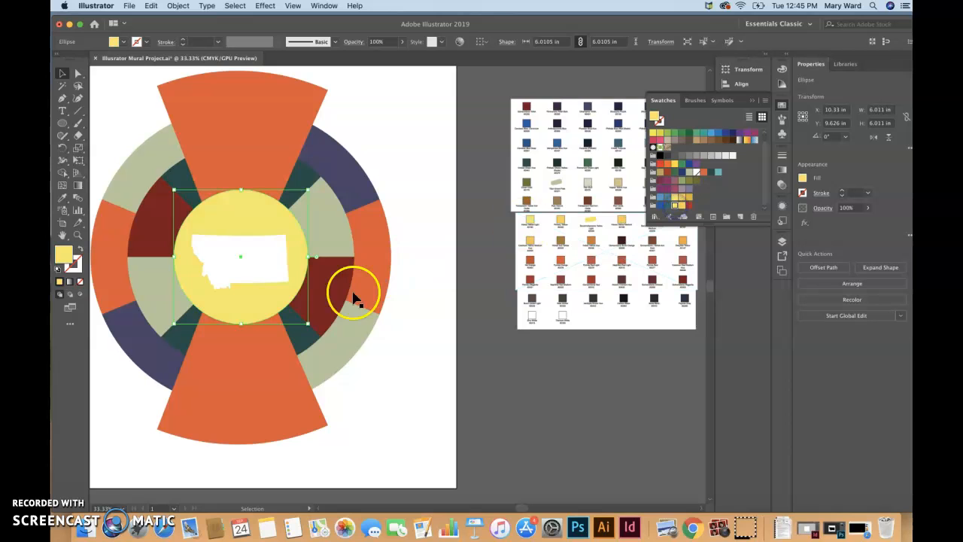
Fill the two large orange wedges above and below the circle with the brick red mural swatch.
{"action": "left_click", "coordinate": [294, 384]}
{"action": "left_click", "coordinate": [307, 140], "text": "shift"}
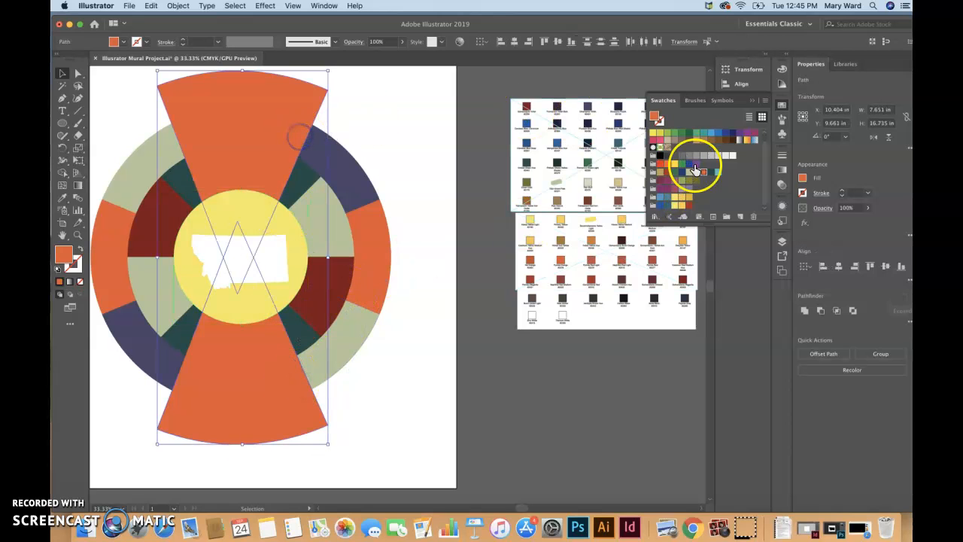
{"action": "left_click", "coordinate": [680, 200]}
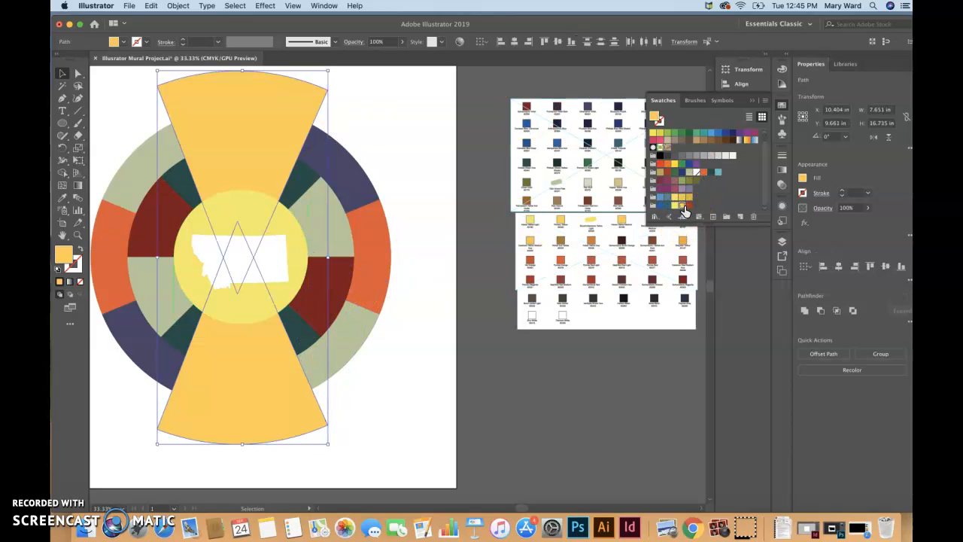
{"action": "left_click", "coordinate": [688, 206]}
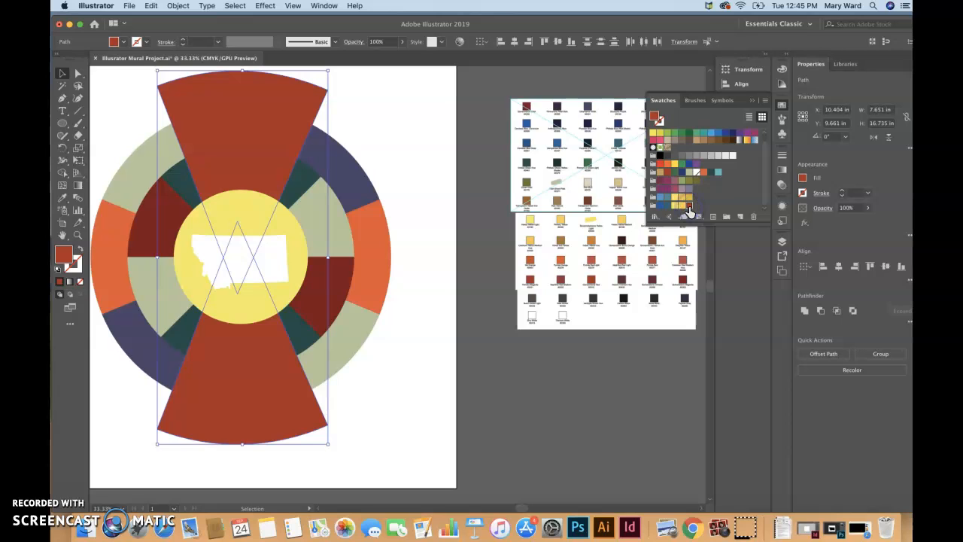
Select the dark green segments inside the grouped inner ring and fill them with the teal blue mural swatch.
{"action": "left_click", "coordinate": [343, 280]}
{"action": "left_click", "coordinate": [78, 73]}
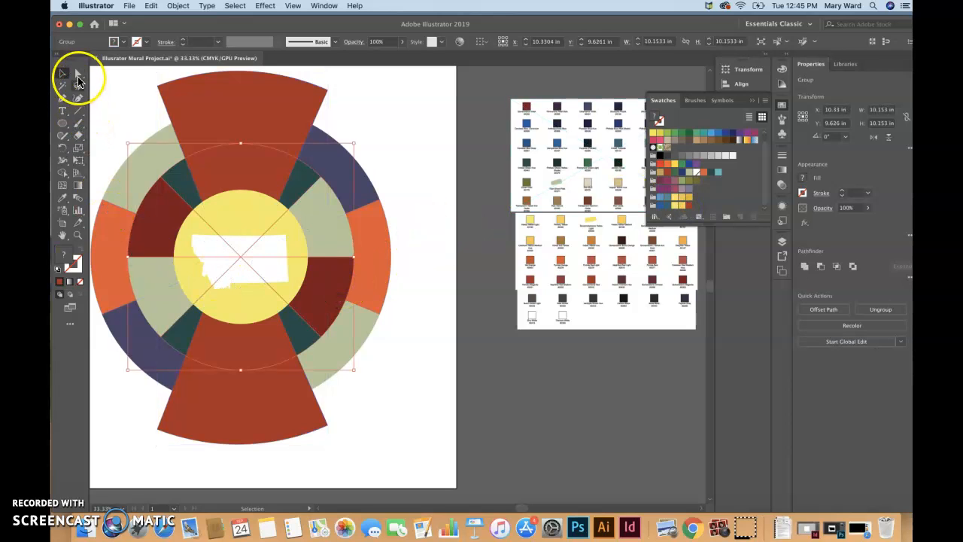
{"action": "left_click", "coordinate": [127, 93]}
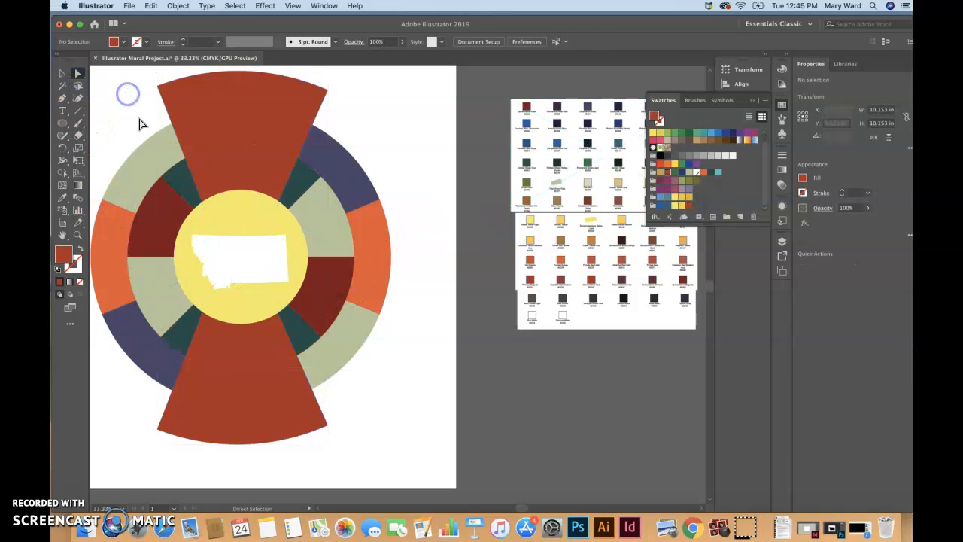
{"action": "left_click", "coordinate": [189, 190]}
{"action": "left_click", "coordinate": [184, 330], "text": "shift"}
{"action": "left_click", "coordinate": [64, 200]}
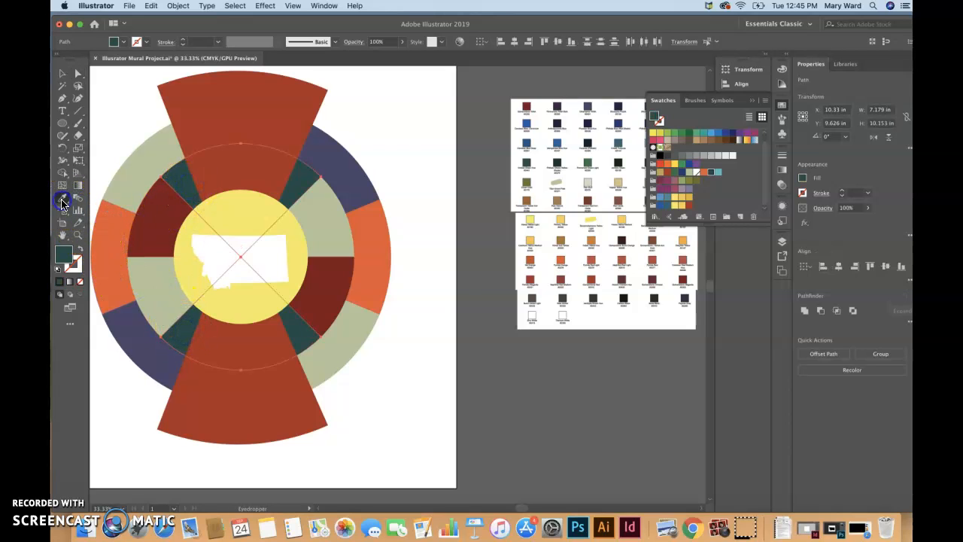
{"action": "left_click", "coordinate": [666, 206]}
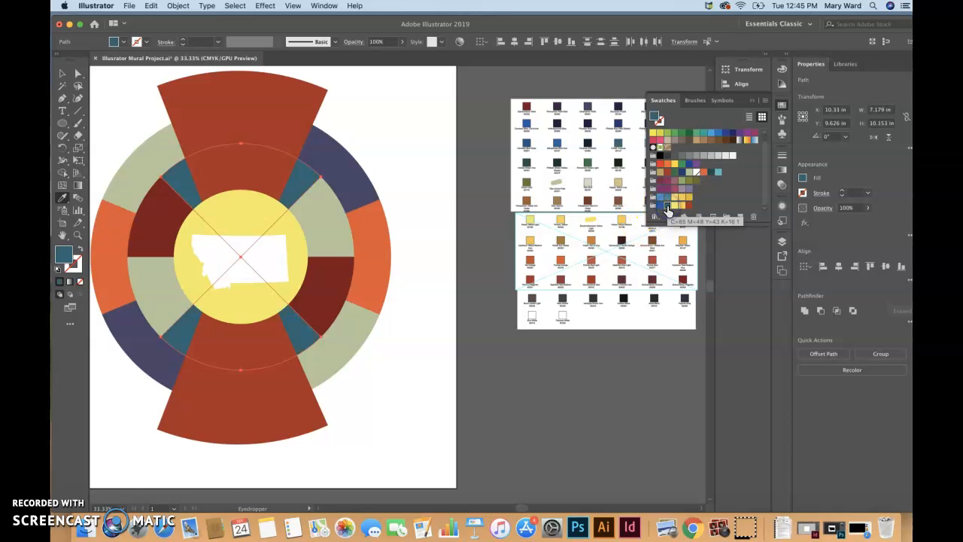
Fill the two sage green segments of the inner ring with the golden yellow mural swatch.
{"action": "left_click", "coordinate": [76, 76]}
{"action": "left_click", "coordinate": [172, 285]}
{"action": "left_click", "coordinate": [326, 233], "text": "shift"}
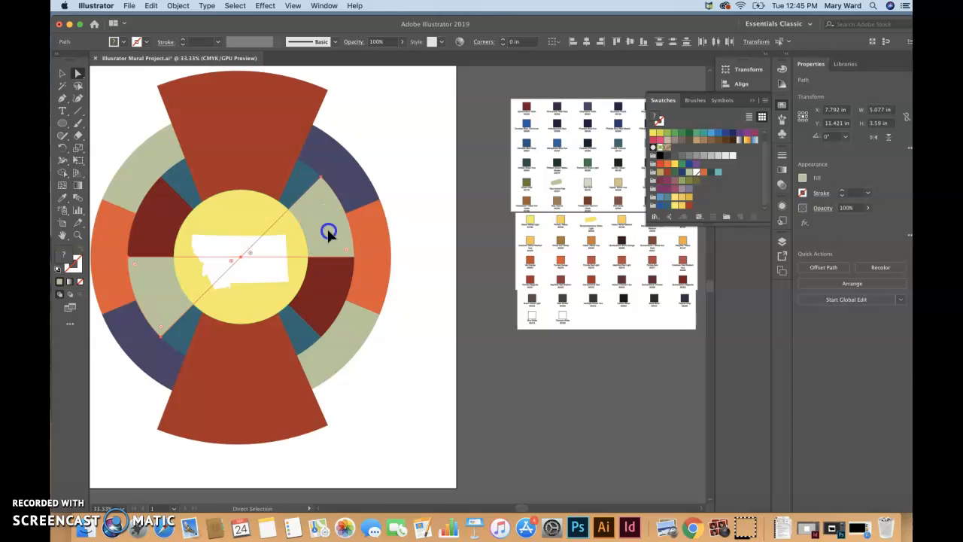
{"action": "left_click", "coordinate": [682, 206]}
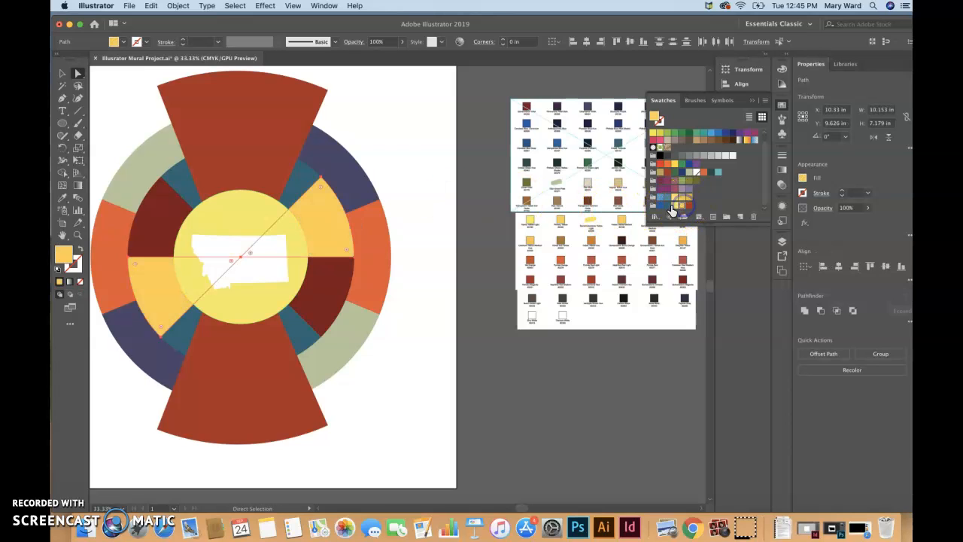
Fill the two dark red segments of the inner ring with the light yellow mural swatch.
{"action": "left_click", "coordinate": [323, 307]}
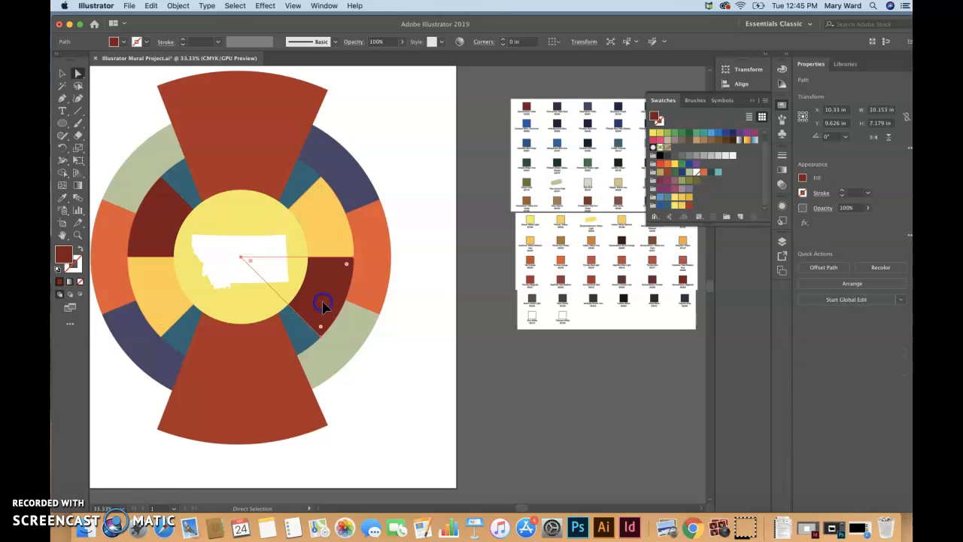
{"action": "left_click", "coordinate": [167, 221], "text": "shift"}
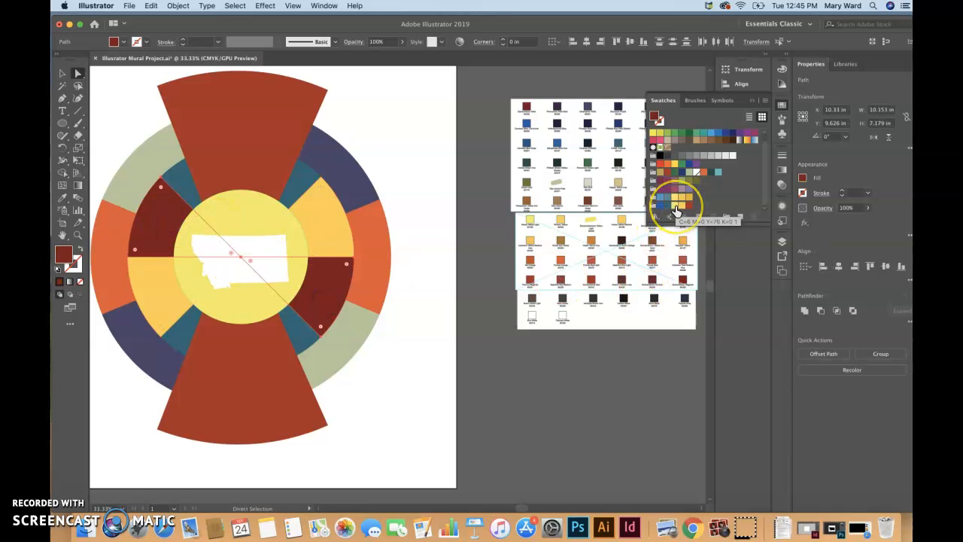
{"action": "left_click", "coordinate": [675, 208]}
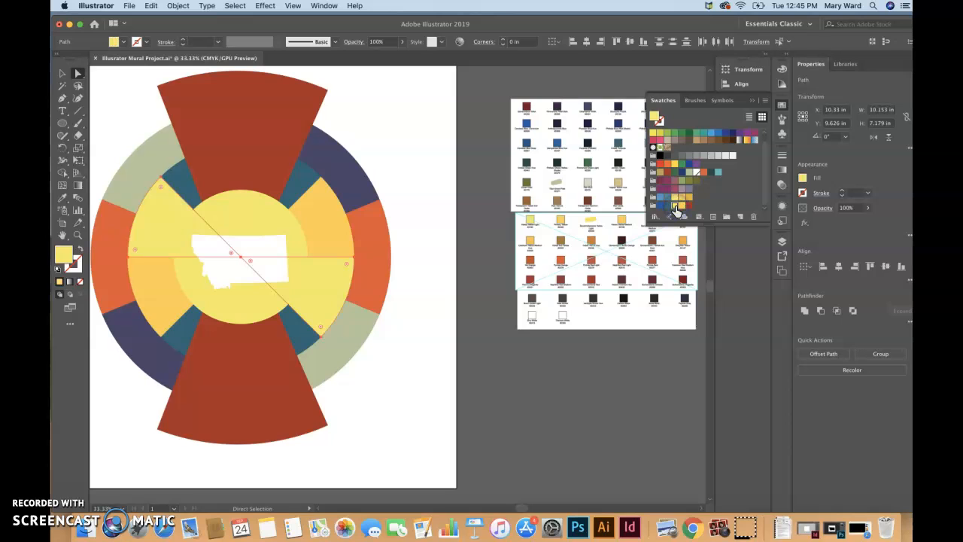
Fill the two sage green segments of the outer ring with the light yellow mural swatch.
{"action": "left_click", "coordinate": [333, 344]}
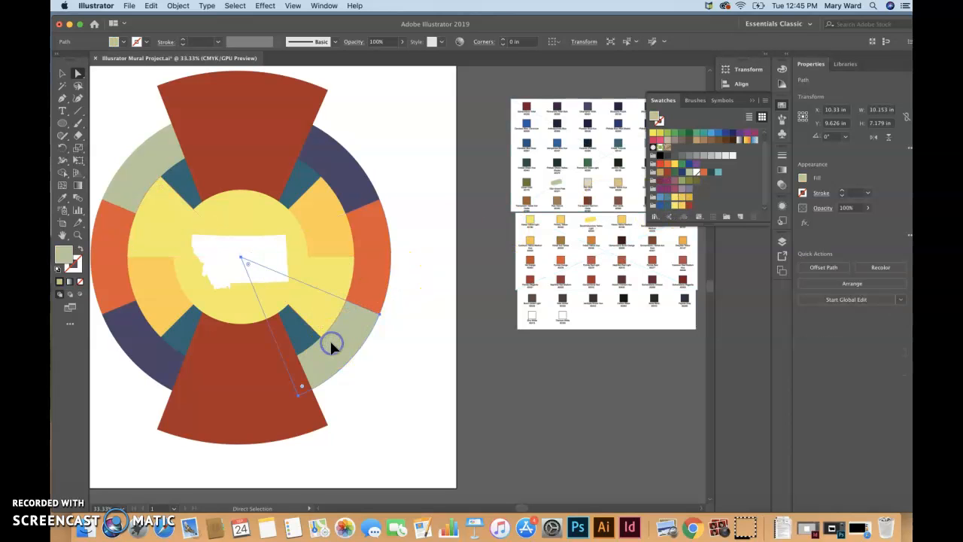
{"action": "left_click", "coordinate": [140, 176], "text": "shift"}
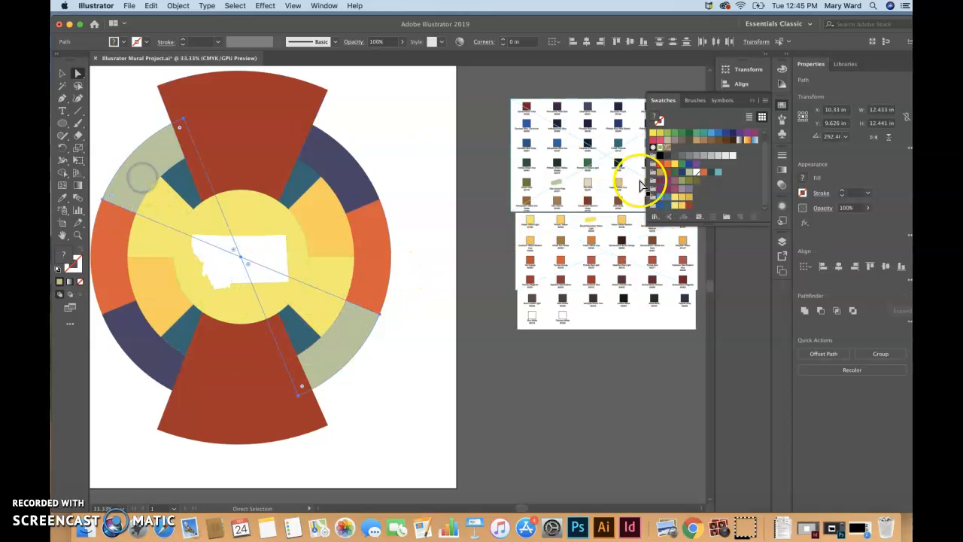
{"action": "left_click", "coordinate": [676, 209]}
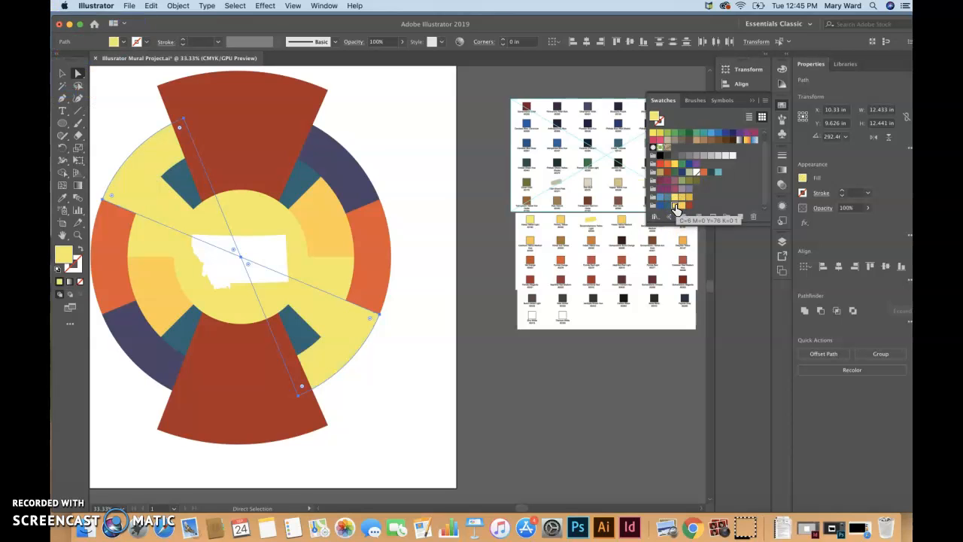
Fill the two orange segments of the outer ring with the brick red mural swatch.
{"action": "left_click", "coordinate": [378, 261]}
{"action": "left_click", "coordinate": [119, 277], "text": "shift"}
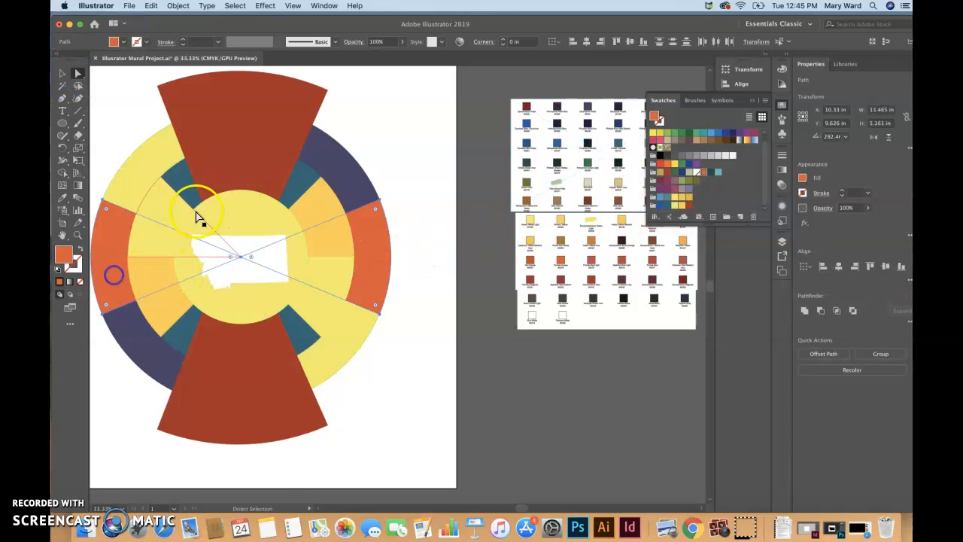
{"action": "left_click", "coordinate": [690, 205]}
Fill the two purple segments of the outer ring with the blue mural swatch.
{"action": "left_click", "coordinate": [332, 164]}
{"action": "left_click", "coordinate": [161, 328], "text": "shift"}
{"action": "left_click", "coordinate": [659, 215]}
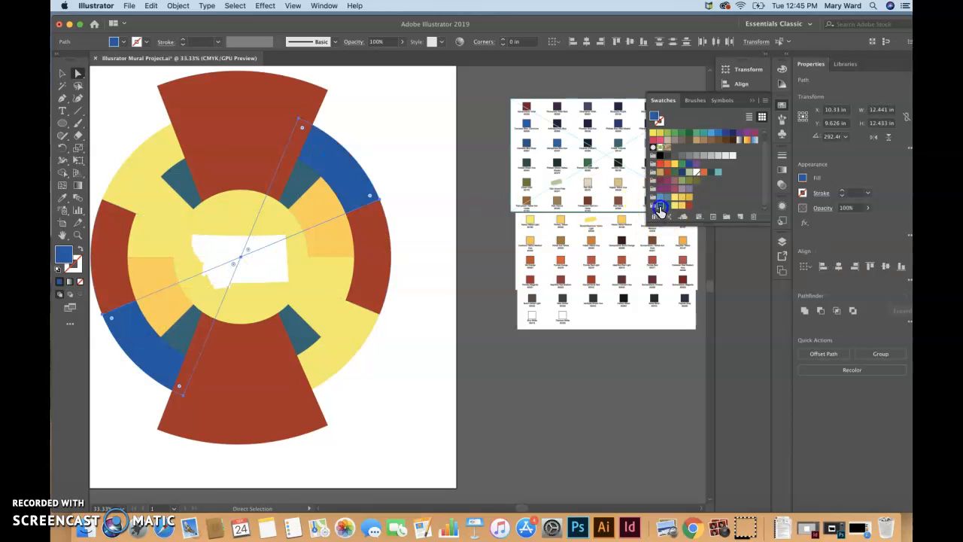
Select the teal inner ring segments, reapply the teal blue mural swatch to them, and clear the selection.
{"action": "left_click", "coordinate": [301, 176]}
{"action": "left_click", "coordinate": [303, 337], "text": "shift"}
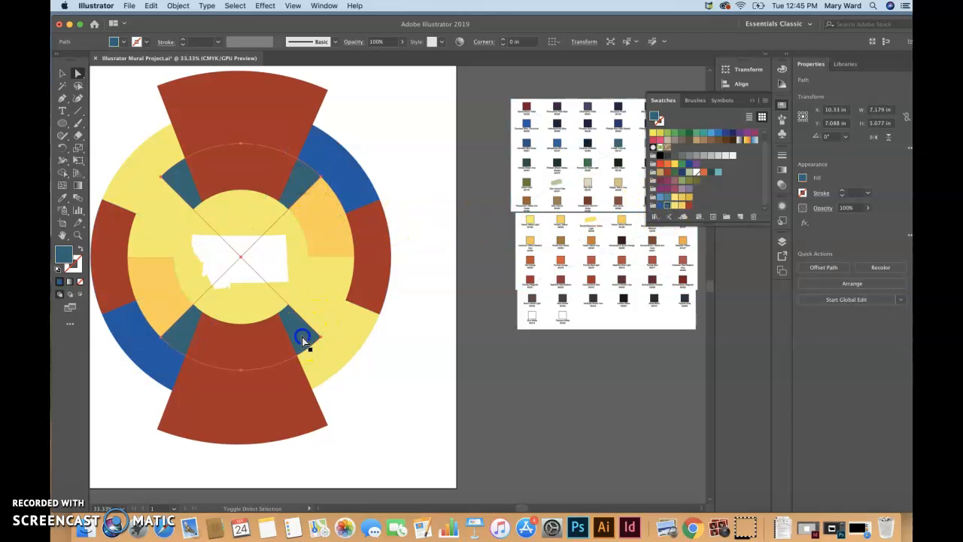
{"action": "left_click", "coordinate": [667, 207]}
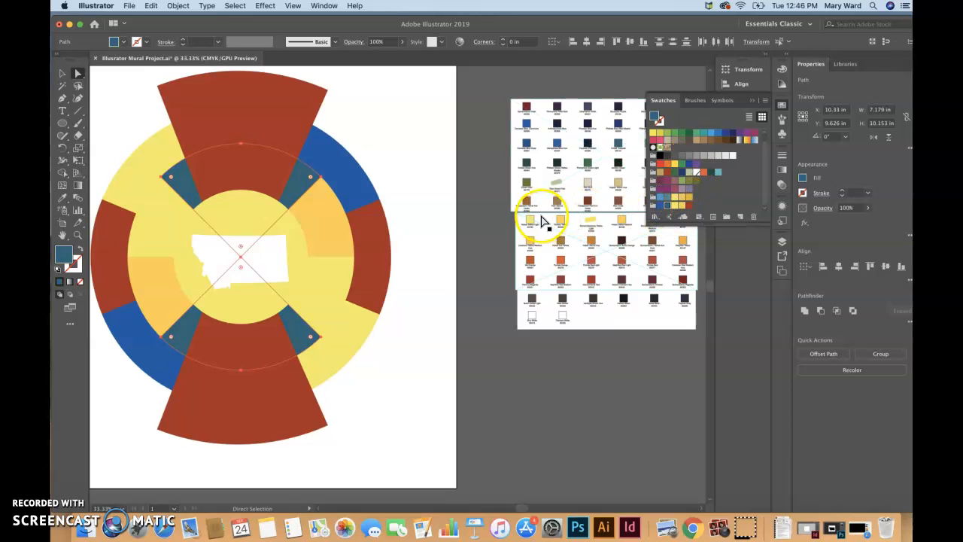
{"action": "left_click", "coordinate": [399, 308]}
Try the blue mural swatch on the two large wedges, and settle on the teal blue one.
{"action": "left_click", "coordinate": [253, 429]}
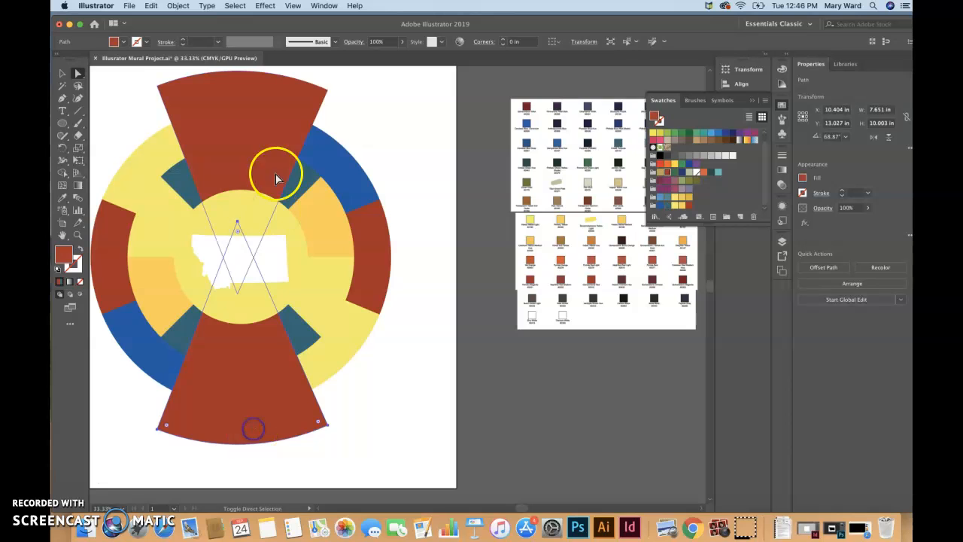
{"action": "left_click", "coordinate": [271, 158], "text": "shift"}
{"action": "left_click", "coordinate": [672, 206]}
{"action": "left_click", "coordinate": [660, 204]}
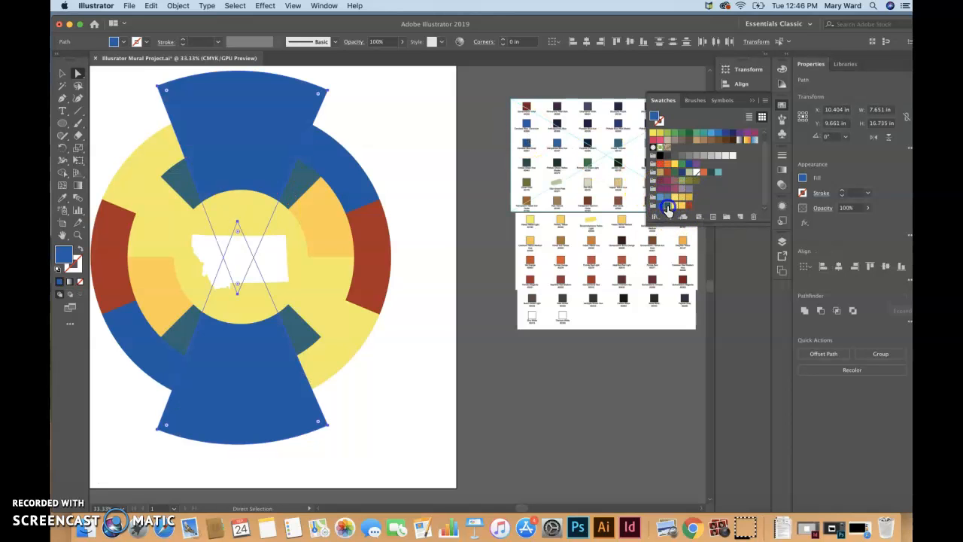
Try golden yellow on the small inner ring segments beside the wedges, and settle on the brick red mural swatch.
{"action": "left_click", "coordinate": [311, 332]}
{"action": "left_click", "coordinate": [310, 179], "text": "shift"}
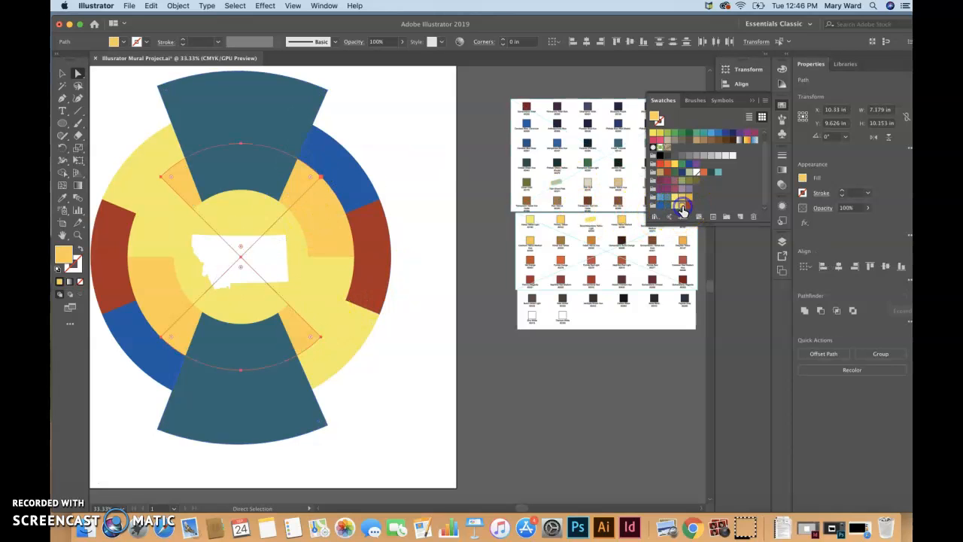
{"action": "left_click", "coordinate": [682, 207]}
{"action": "left_click", "coordinate": [690, 206]}
{"action": "left_click", "coordinate": [388, 338]}
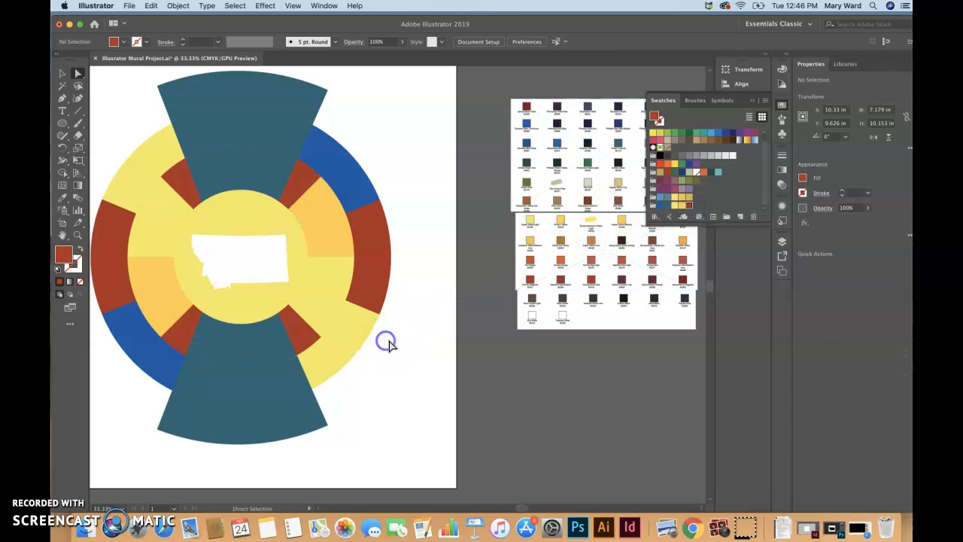
Fill the light yellow segments of the inner ring with the blue mural swatch and deselect the artwork.
{"action": "left_click", "coordinate": [169, 254]}
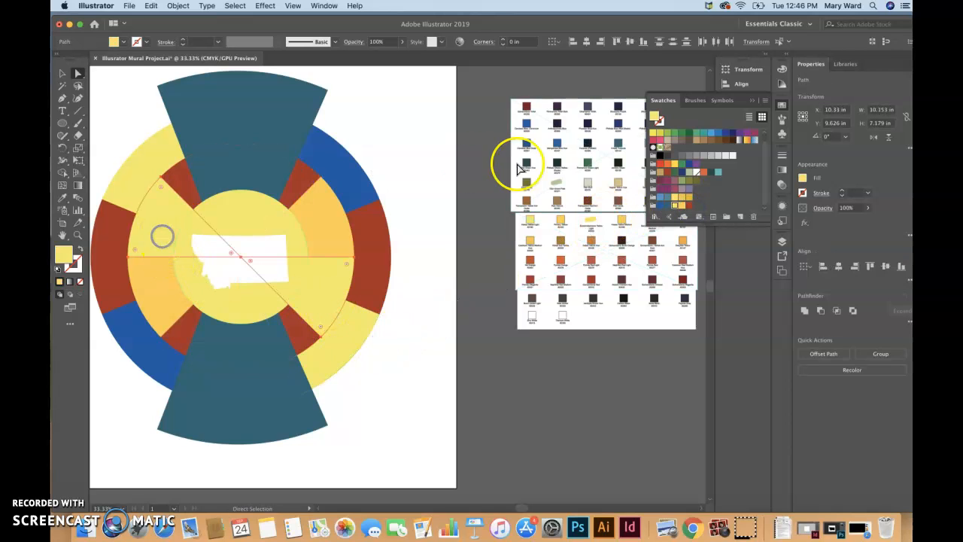
{"action": "left_click", "coordinate": [662, 204]}
{"action": "left_click", "coordinate": [400, 358]}
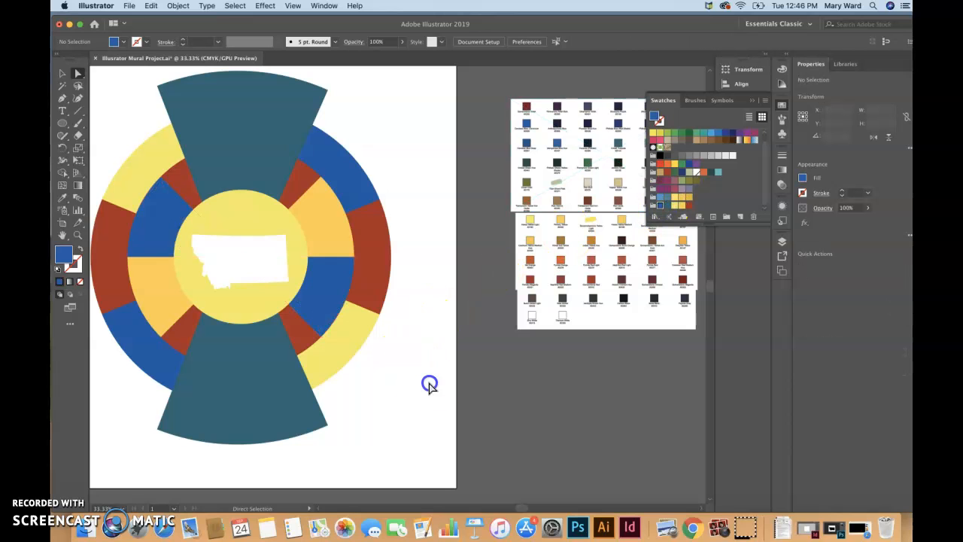
{"action": "scroll", "coordinate": [429, 387], "scroll_direction": "left", "scroll_amount": 5}
{"action": "scroll", "coordinate": [429, 388], "scroll_direction": "down", "scroll_amount": 1}
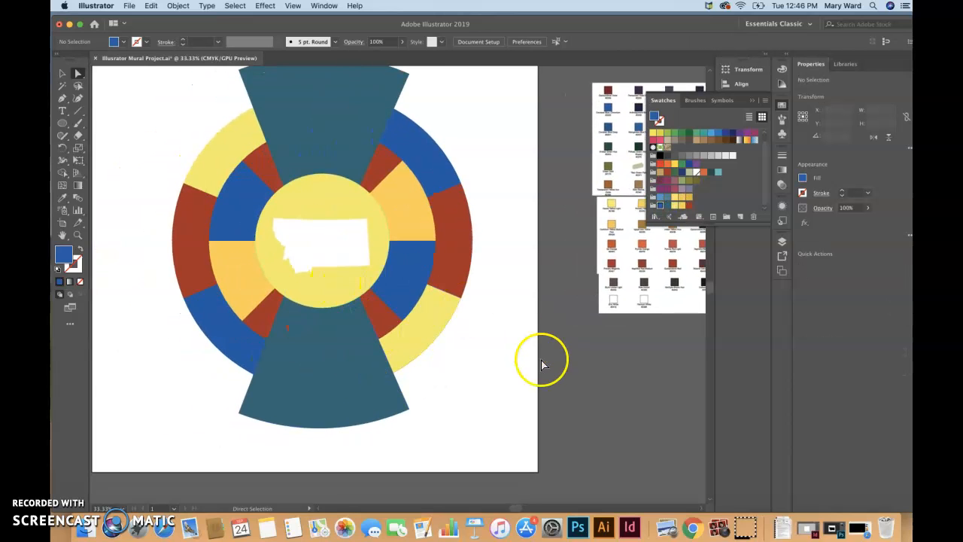
{"action": "scroll", "coordinate": [542, 361], "scroll_direction": "up", "scroll_amount": 2}
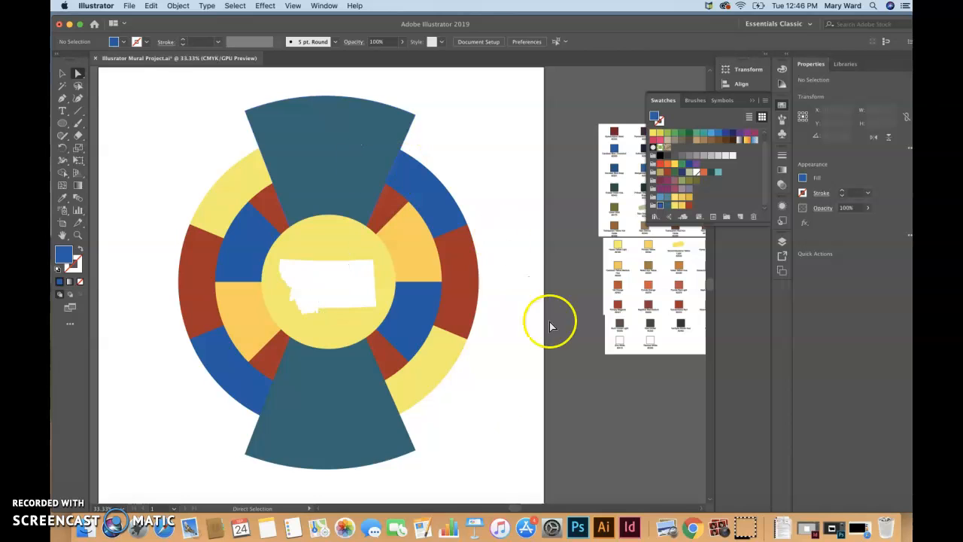
Preview the downloaded sketch photos 20190919_133856.jpg and 20190919_133834.jpg one after the other.
{"action": "left_click", "coordinate": [781, 526]}
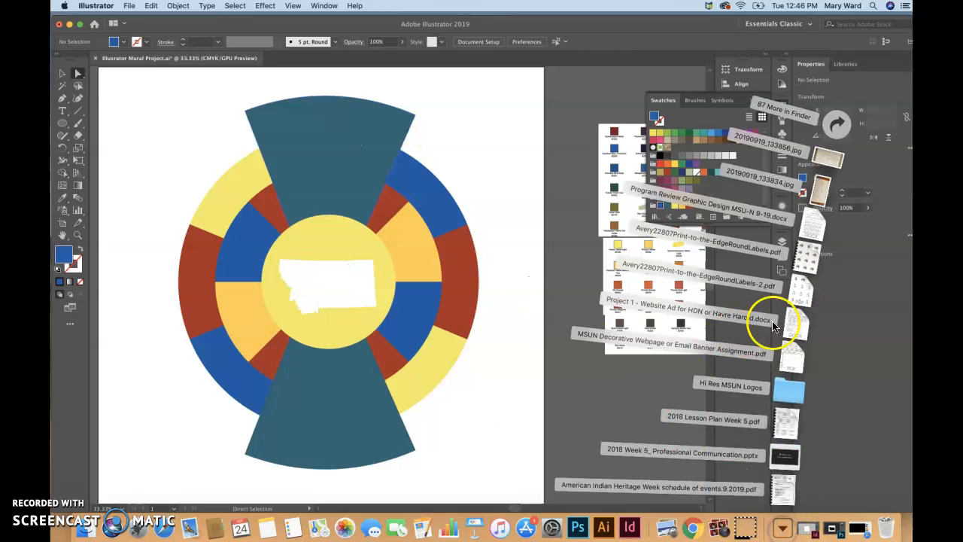
{"action": "left_click", "coordinate": [830, 155]}
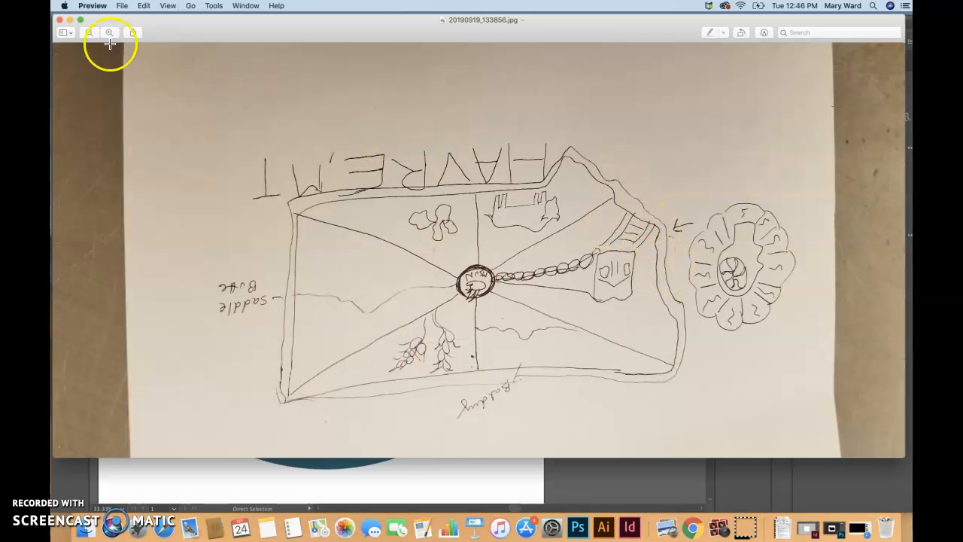
{"action": "left_click", "coordinate": [60, 20]}
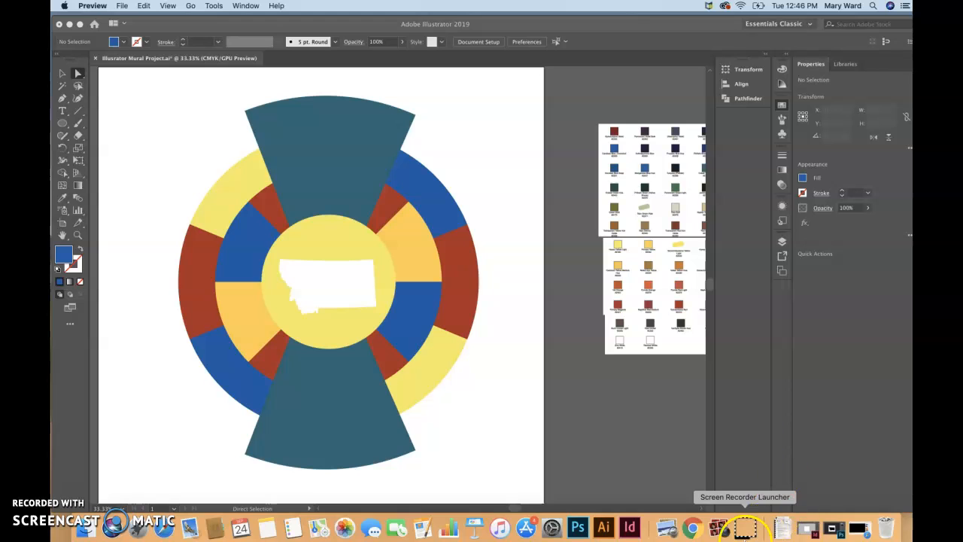
{"action": "left_click", "coordinate": [787, 531]}
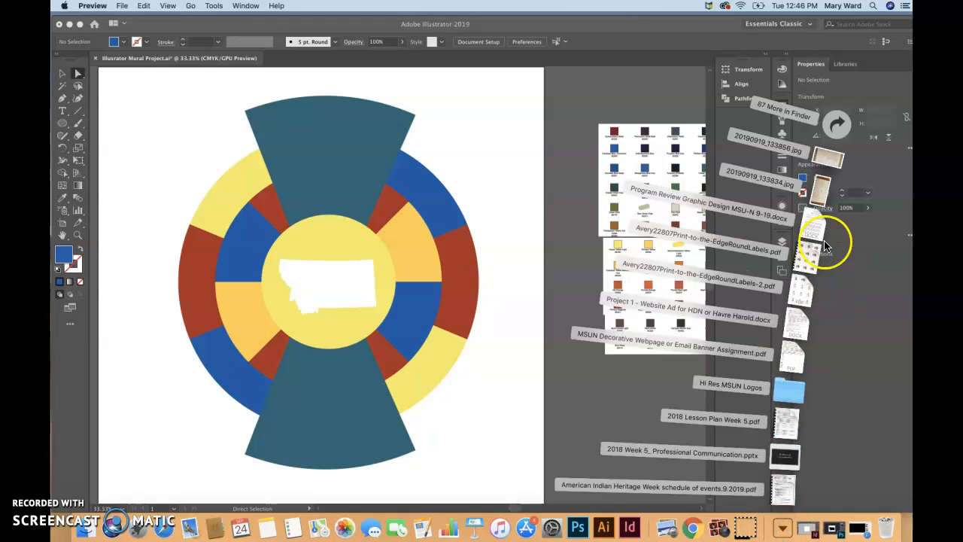
{"action": "left_click", "coordinate": [824, 188]}
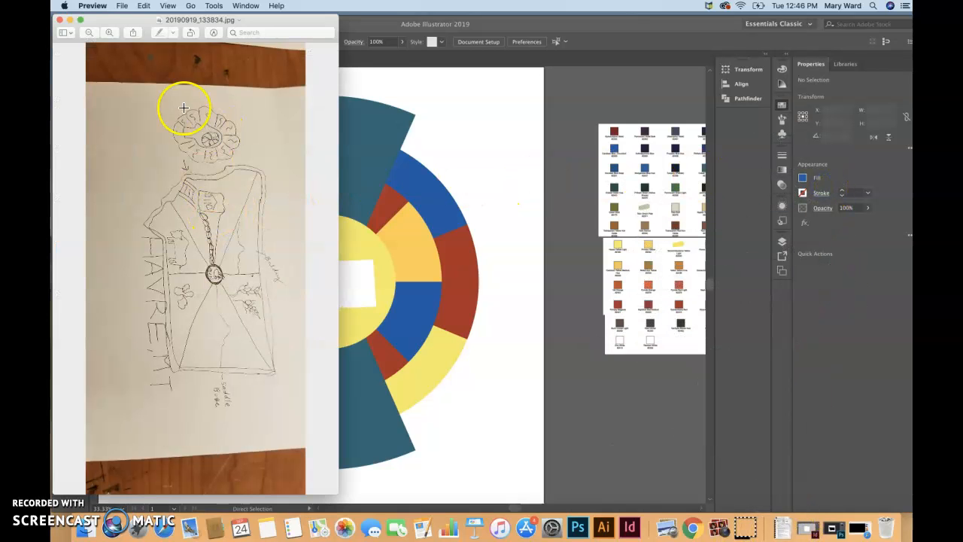
Open the full Downloads folder in Finder and close the sketch preview.
{"action": "left_click", "coordinate": [782, 529]}
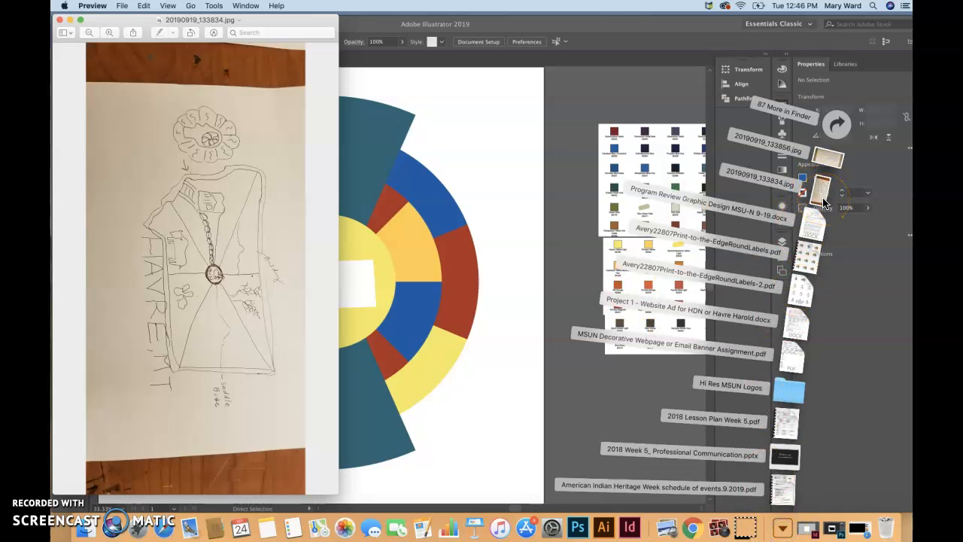
{"action": "left_click", "coordinate": [797, 308]}
{"action": "left_click", "coordinate": [839, 125]}
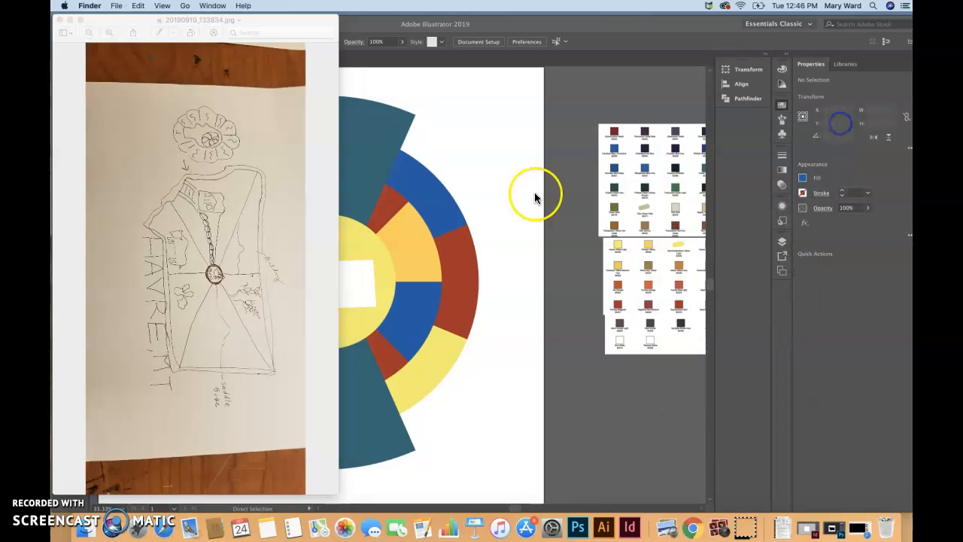
{"action": "left_click", "coordinate": [63, 20]}
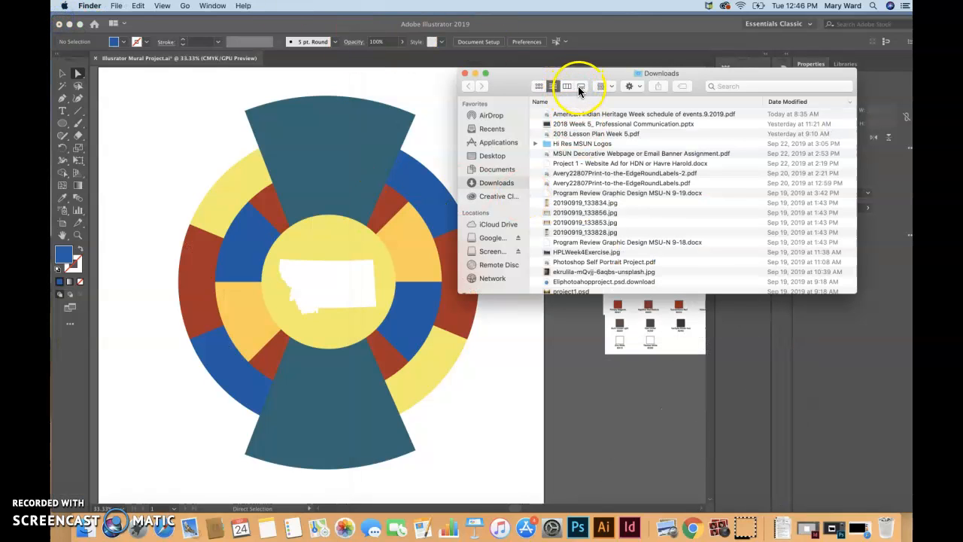
Show the Downloads folder as icons, preview the prickly pear sketch 20190919_133853.jpg, and close the preview and folder.
{"action": "left_click", "coordinate": [538, 86]}
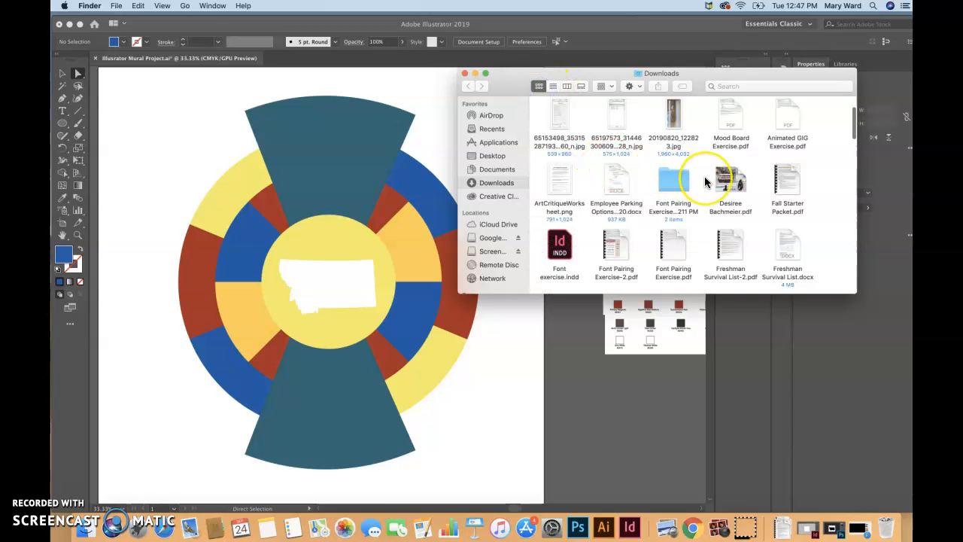
{"action": "scroll", "coordinate": [715, 177], "scroll_direction": "down", "scroll_amount": 5}
{"action": "scroll", "coordinate": [705, 180], "scroll_direction": "down", "scroll_amount": 5}
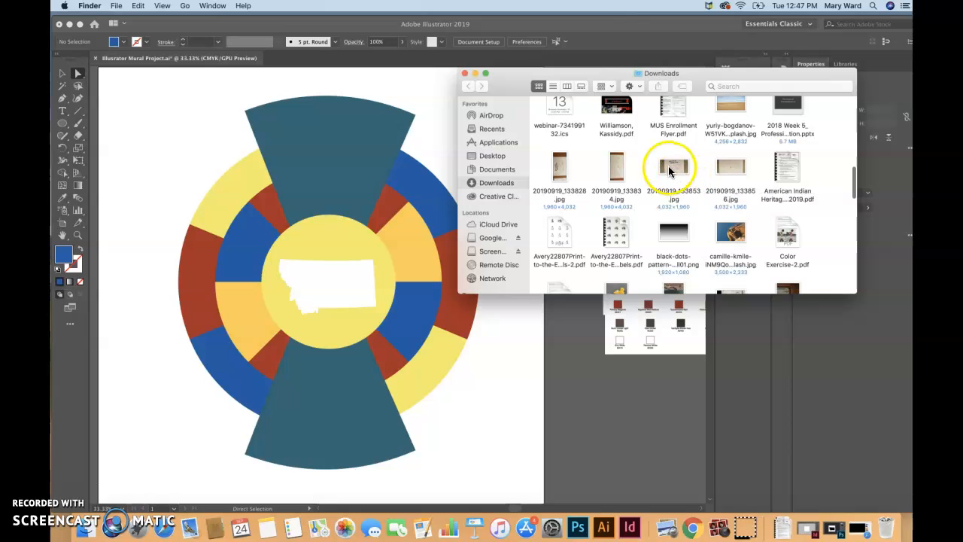
{"action": "left_click", "coordinate": [670, 170]}
{"action": "double_click", "coordinate": [677, 170]}
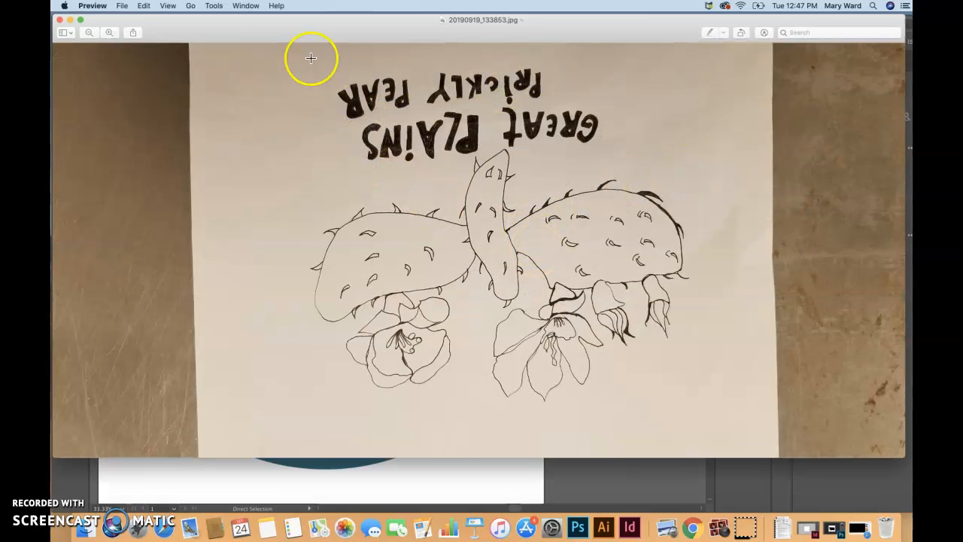
{"action": "left_click", "coordinate": [58, 23]}
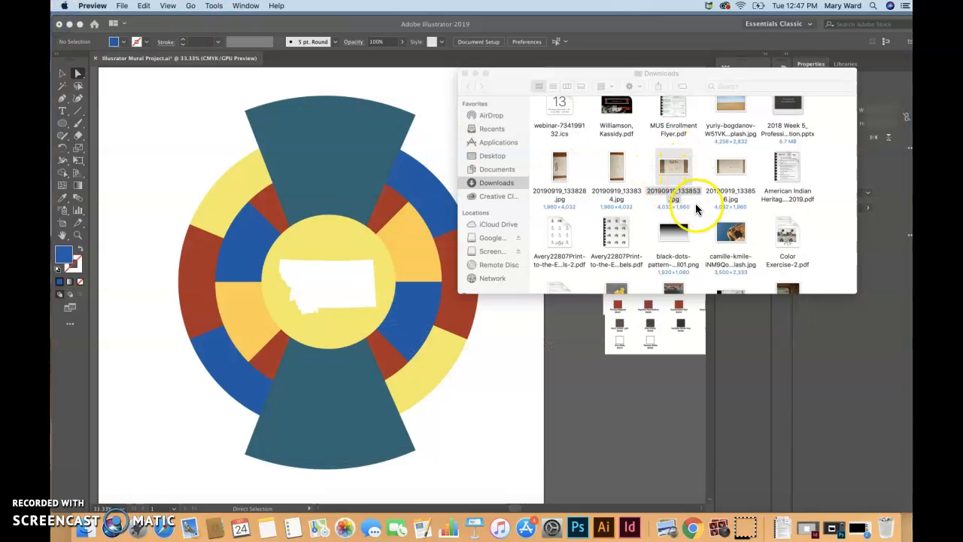
{"action": "left_click", "coordinate": [466, 74]}
Switch to Photoshop, start opening a file, and browse to the Downloads folder.
{"action": "left_click", "coordinate": [578, 527]}
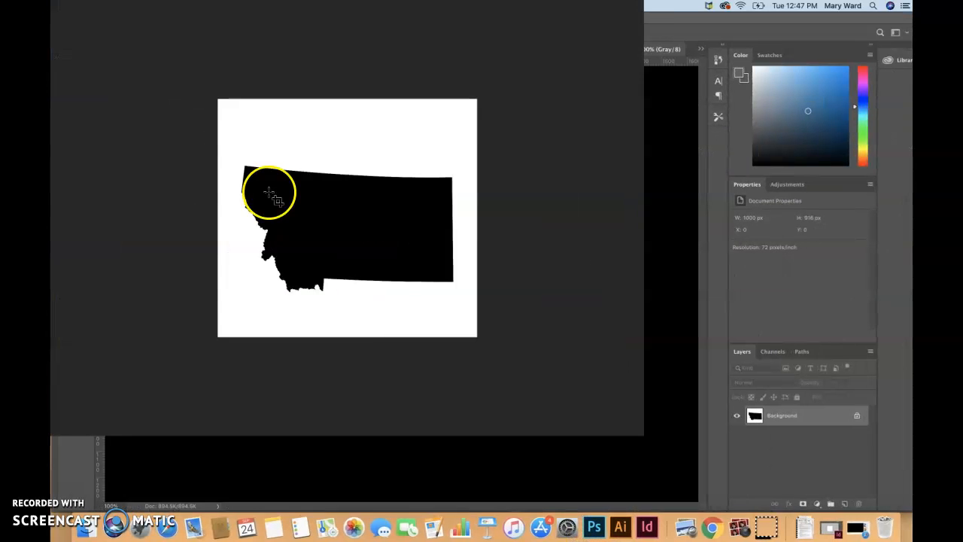
{"action": "left_click", "coordinate": [145, 7]}
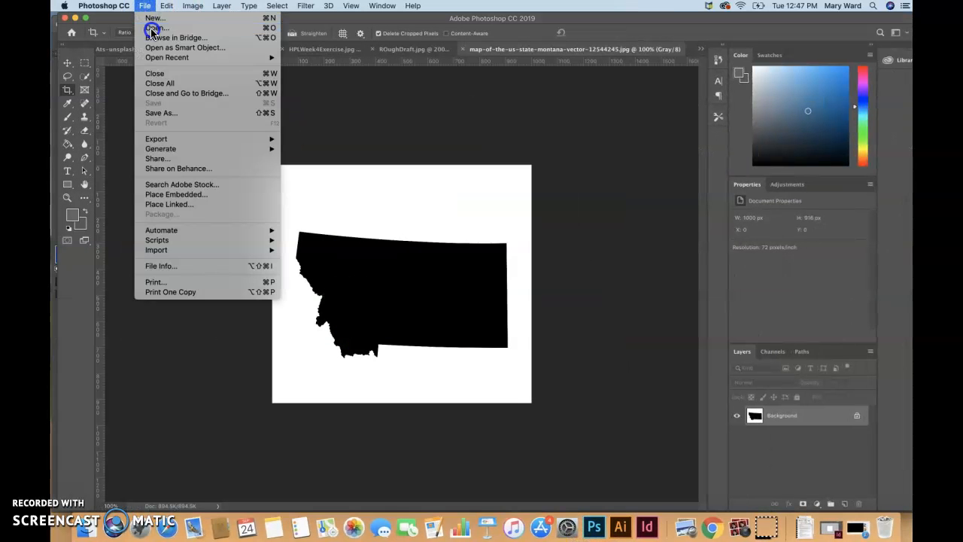
{"action": "left_click", "coordinate": [154, 30]}
{"action": "left_click", "coordinate": [323, 149]}
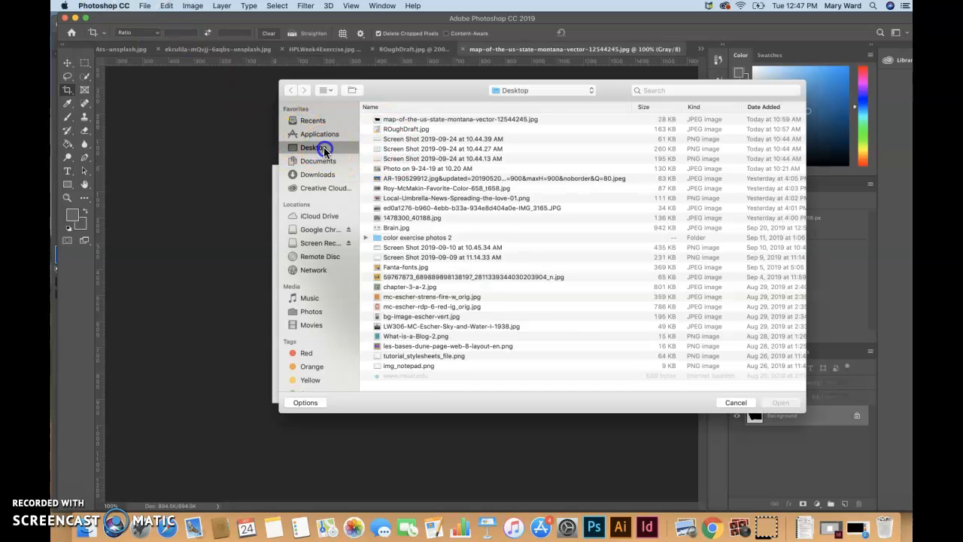
{"action": "left_click", "coordinate": [322, 166]}
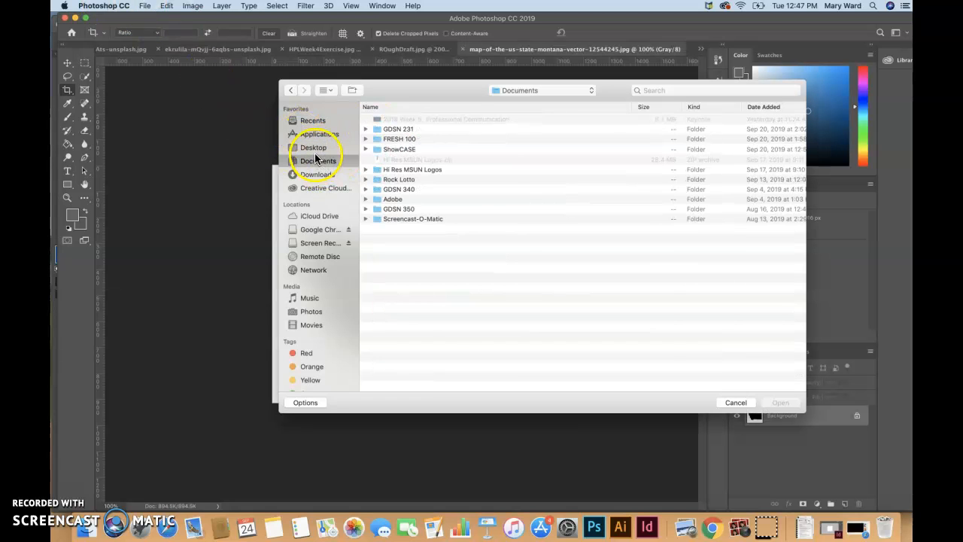
{"action": "left_click", "coordinate": [318, 174]}
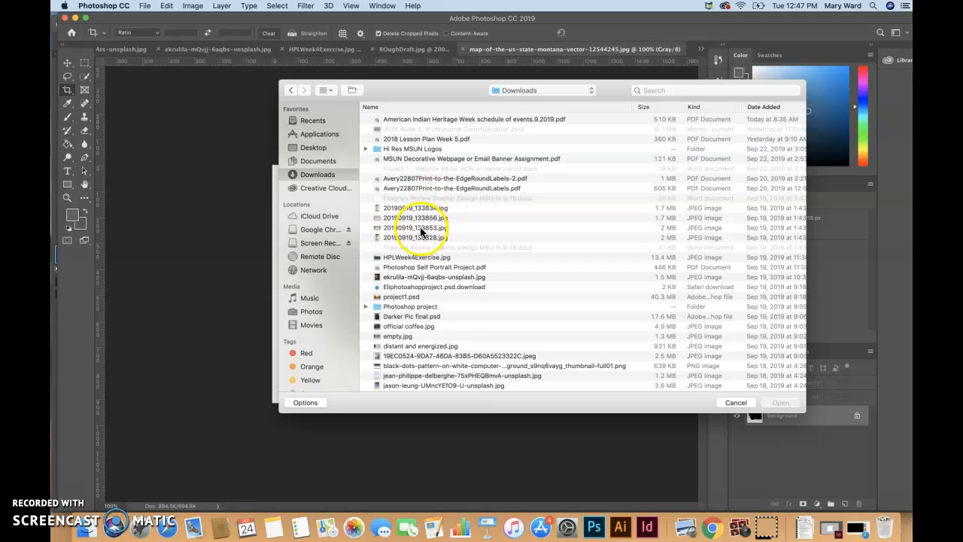
Show the Downloads files in columns, preview the sketch photos, and open 20190919_133853.jpg.
{"action": "left_click", "coordinate": [334, 92]}
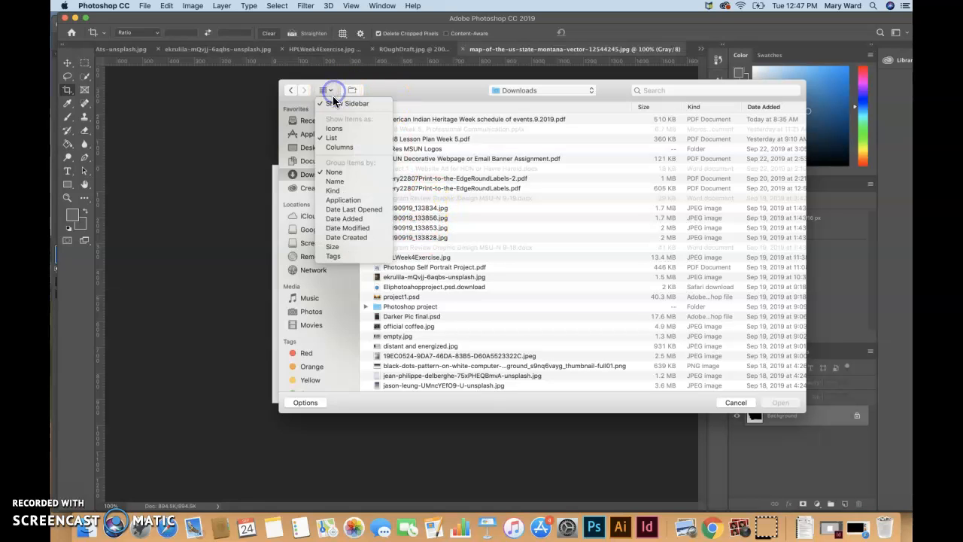
{"action": "left_click", "coordinate": [339, 147]}
{"action": "left_click", "coordinate": [390, 211]}
{"action": "left_click", "coordinate": [392, 219]}
{"action": "left_click", "coordinate": [391, 210]}
{"action": "left_click", "coordinate": [390, 198]}
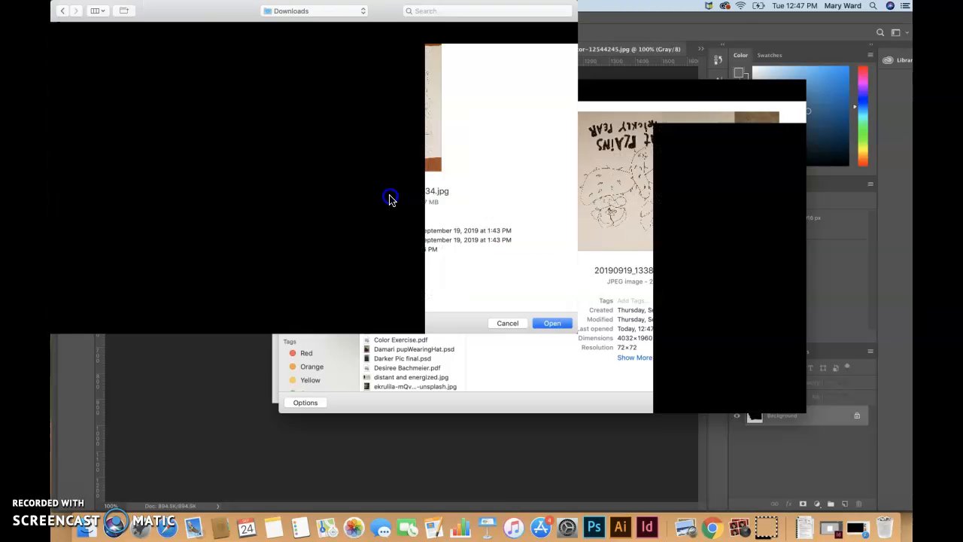
{"action": "left_click", "coordinate": [390, 192]}
{"action": "left_click", "coordinate": [394, 210]}
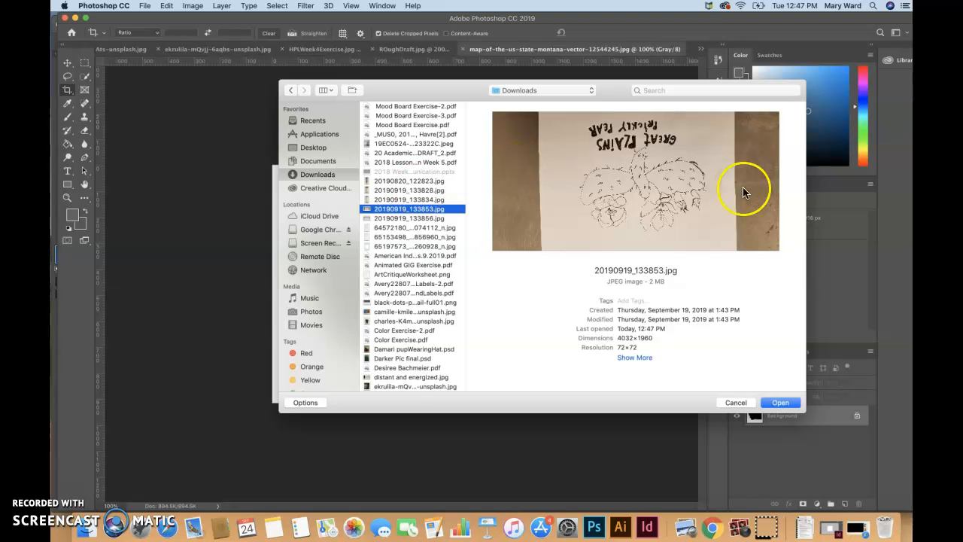
{"action": "left_click", "coordinate": [780, 402]}
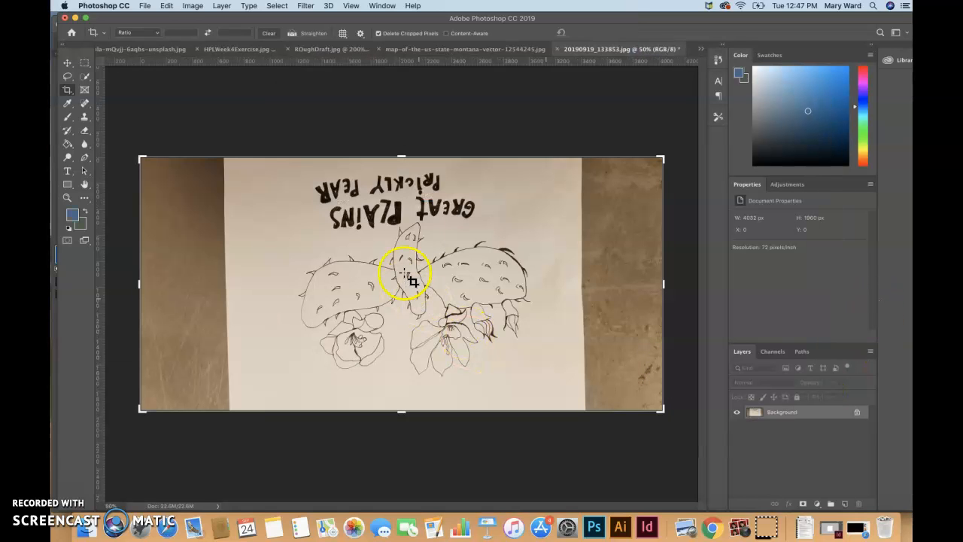
Rotate the prickly pear sketch photo 180° so its lettering reads upright.
{"action": "left_click", "coordinate": [193, 6]}
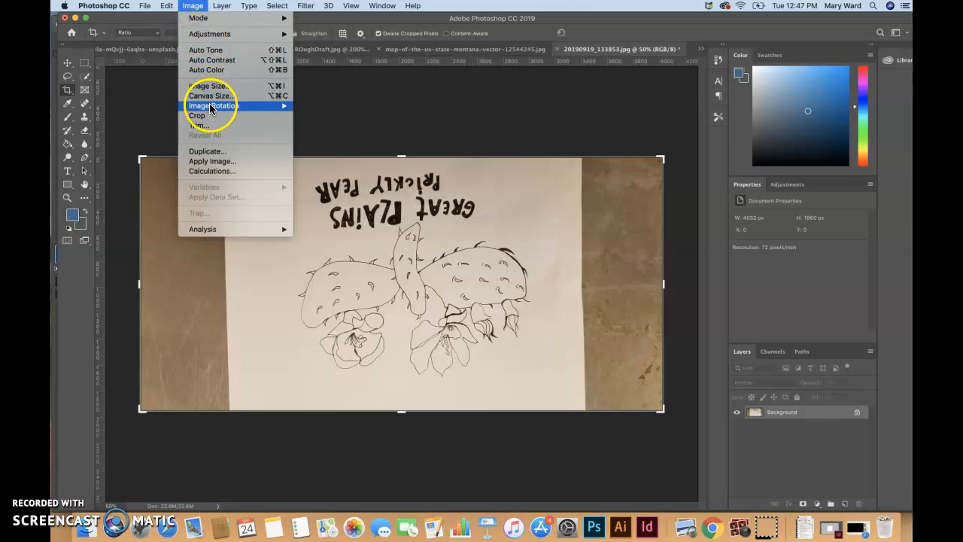
{"action": "mouse_move", "coordinate": [269, 106]}
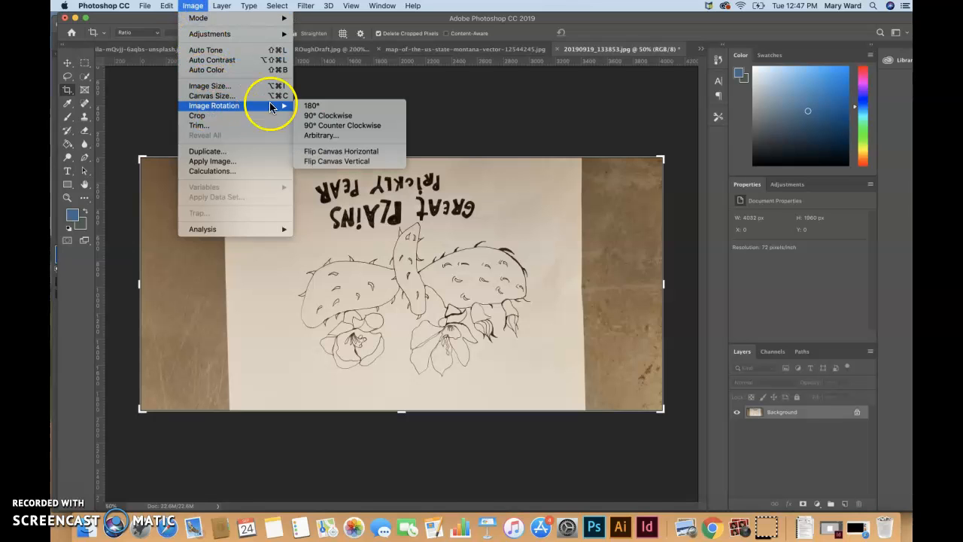
{"action": "left_click", "coordinate": [316, 113]}
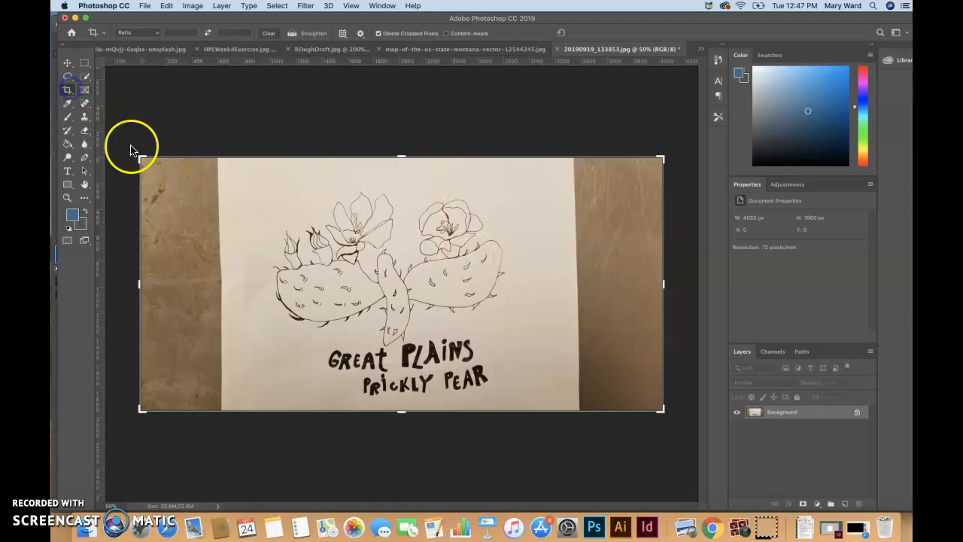
{"action": "mouse_move", "coordinate": [140, 283]}
{"action": "left_mouse_down"}
{"action": "mouse_move", "coordinate": [185, 282]}
{"action": "mouse_move", "coordinate": [140, 280]}
{"action": "left_mouse_up"}
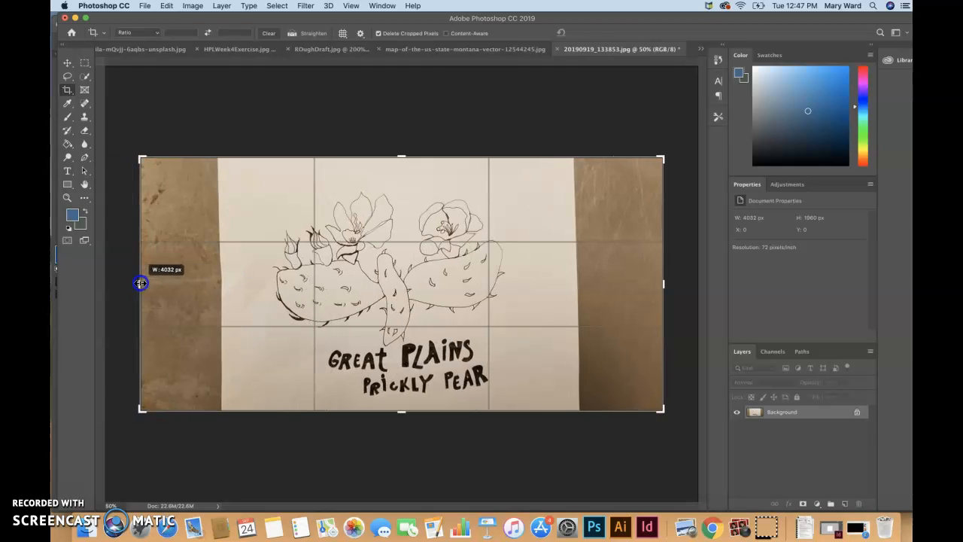
{"action": "left_click", "coordinate": [214, 6]}
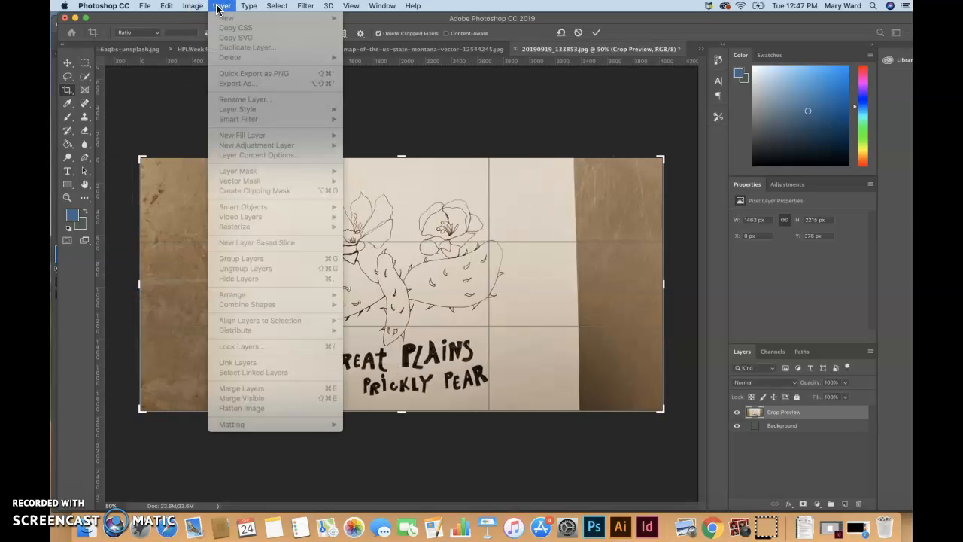
{"action": "left_click", "coordinate": [68, 71]}
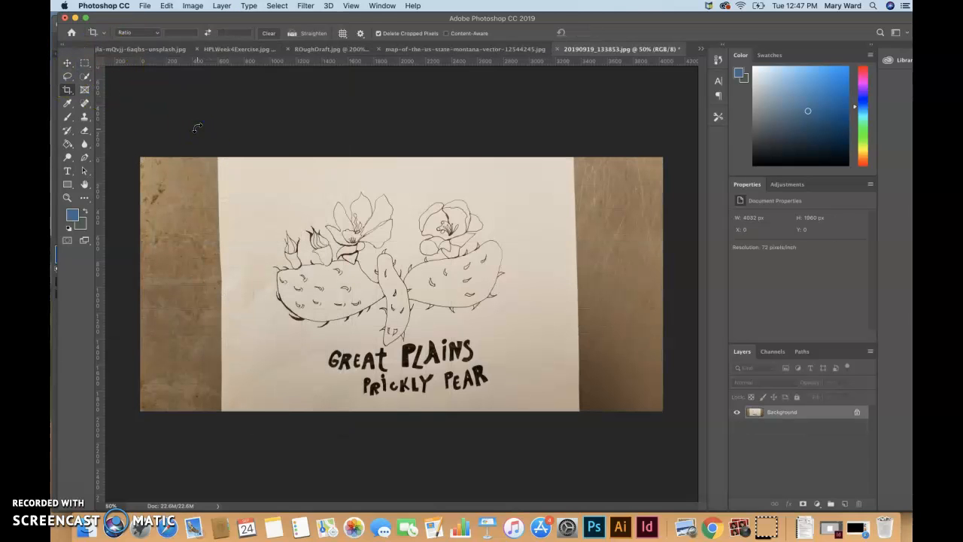
{"action": "left_click", "coordinate": [193, 6]}
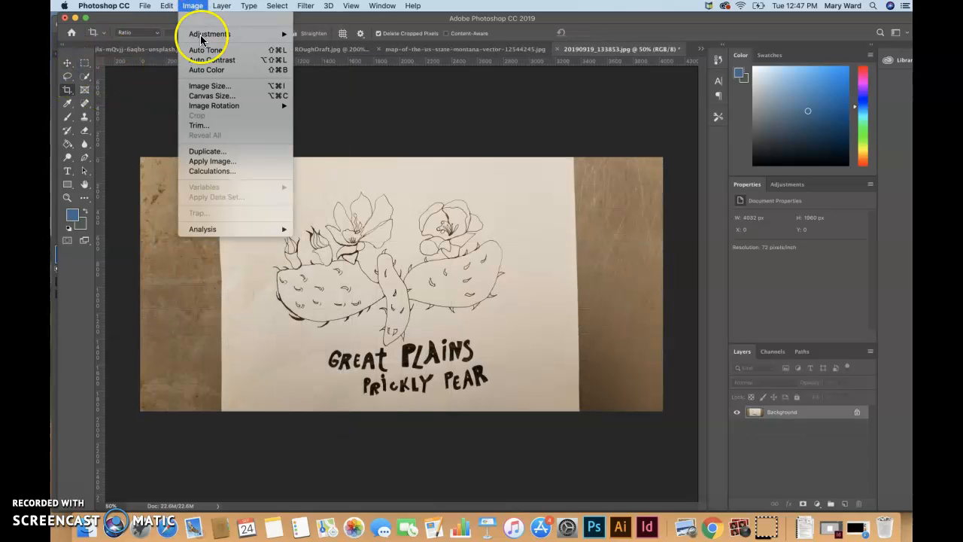
{"action": "mouse_move", "coordinate": [216, 106]}
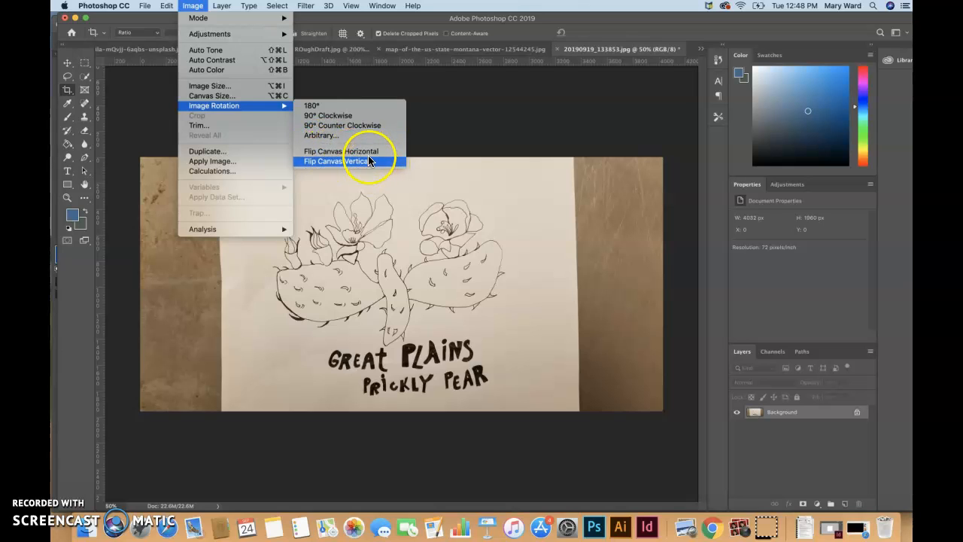
Crop the brown table surface and extra paper off both sides of the sketch, leaving the image about 1919 px wide.
{"action": "left_click", "coordinate": [68, 91]}
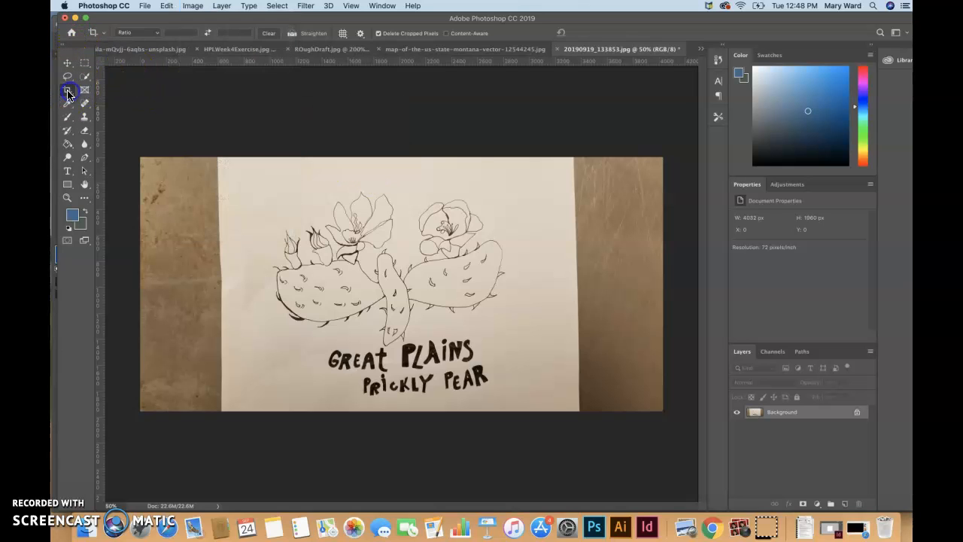
{"action": "left_click_drag", "start_coordinate": [140, 287], "coordinate": [201, 293]}
{"action": "left_click_drag", "start_coordinate": [602, 284], "coordinate": [531, 282]}
{"action": "key", "text": "Return"}
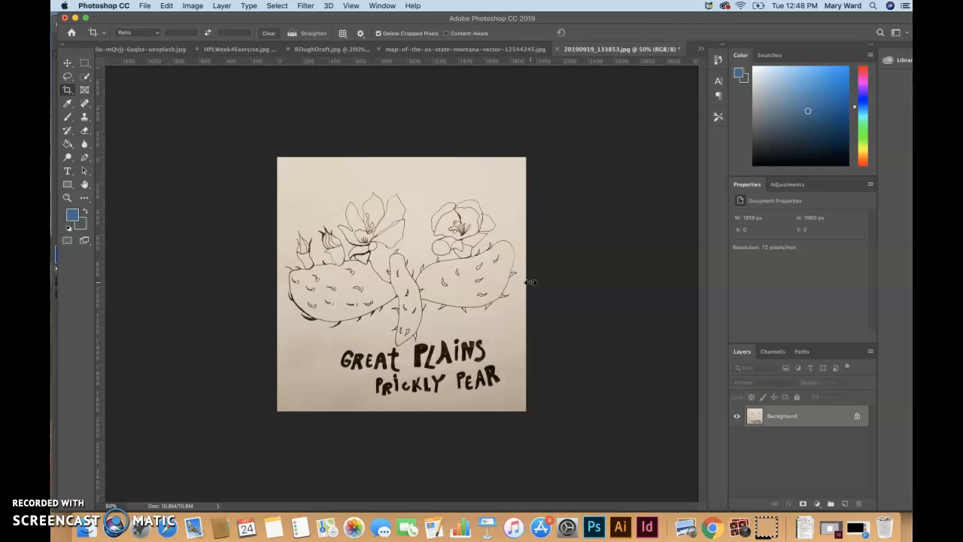
{"action": "left_click", "coordinate": [68, 198]}
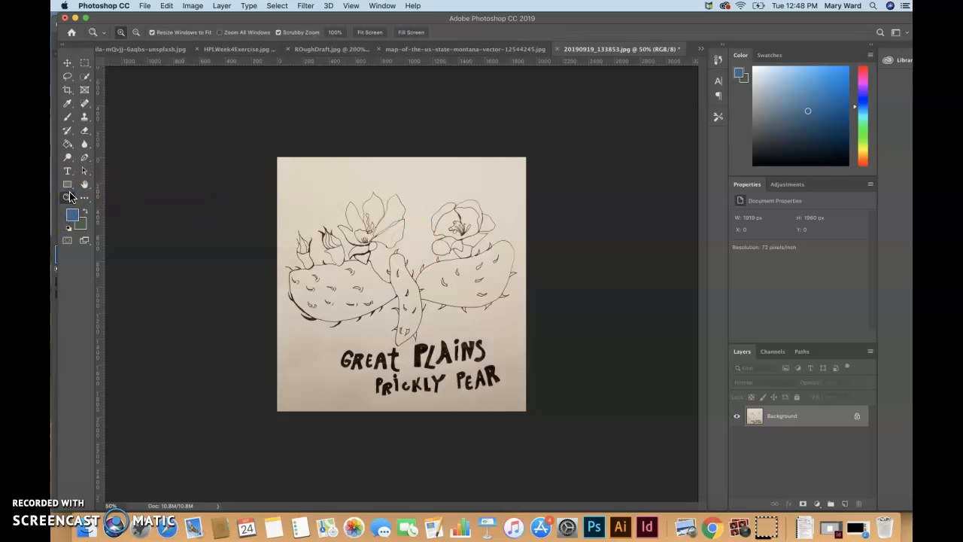
{"action": "left_click", "coordinate": [193, 6]}
{"action": "mouse_move", "coordinate": [199, 21]}
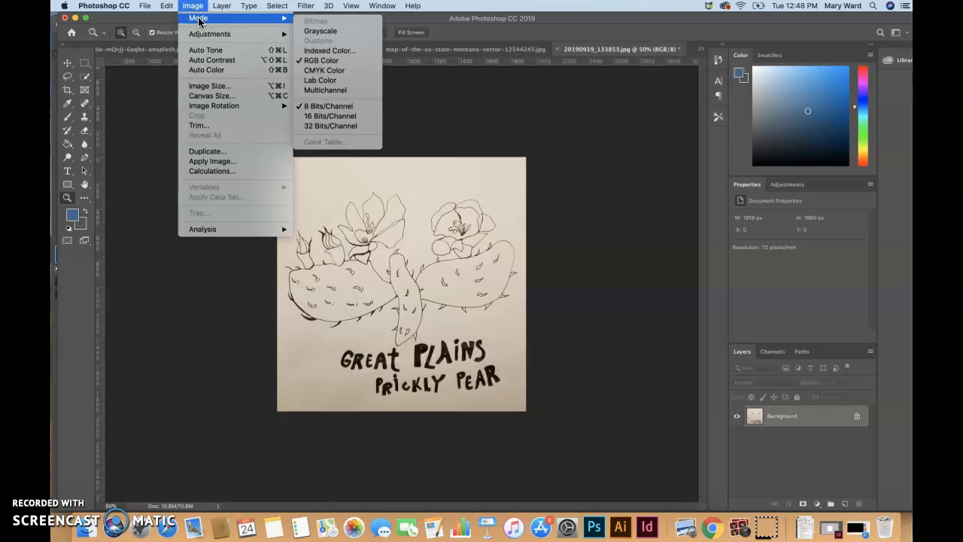
{"action": "left_click", "coordinate": [307, 31]}
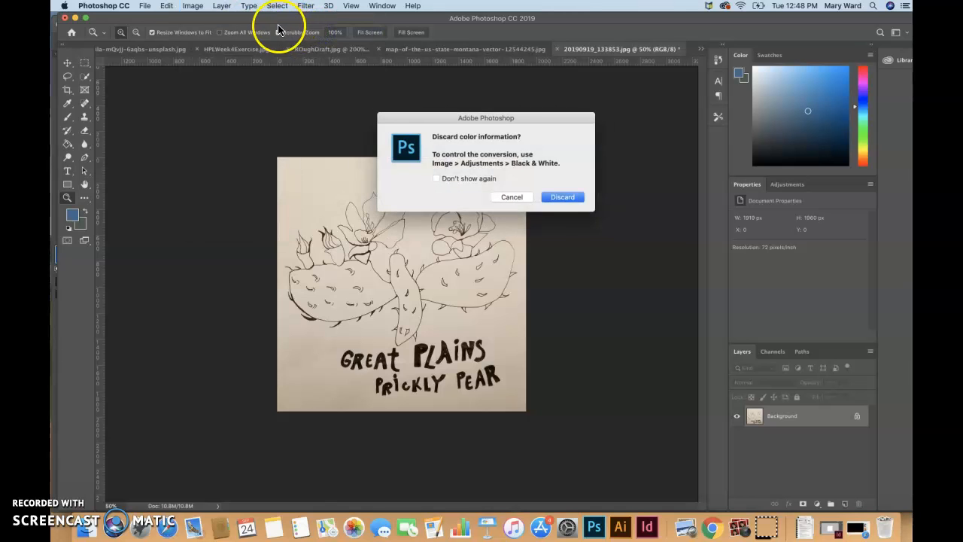
{"action": "left_click", "coordinate": [517, 200]}
Convert the cropped sketch to Grayscale mode and discard its color information.
{"action": "left_click", "coordinate": [193, 6]}
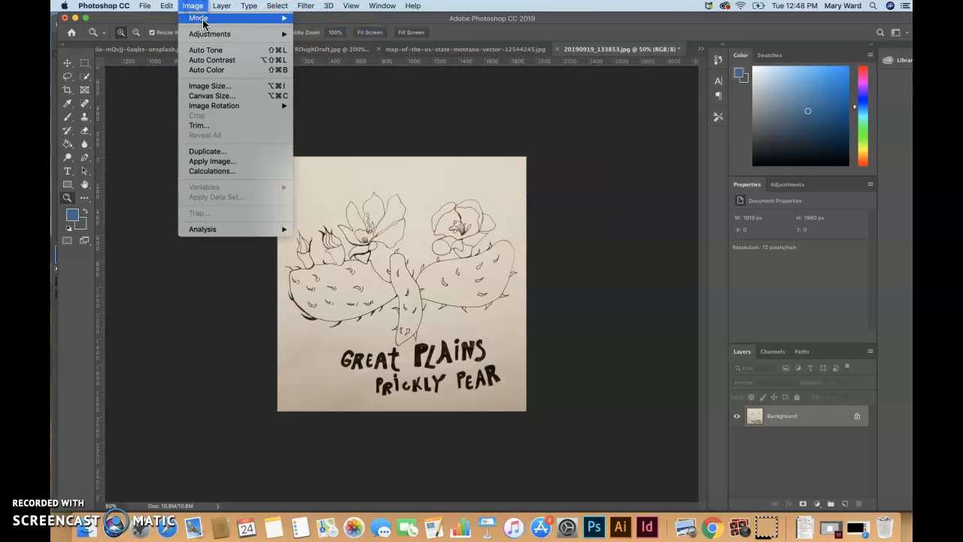
{"action": "mouse_move", "coordinate": [218, 18]}
{"action": "left_click", "coordinate": [323, 30]}
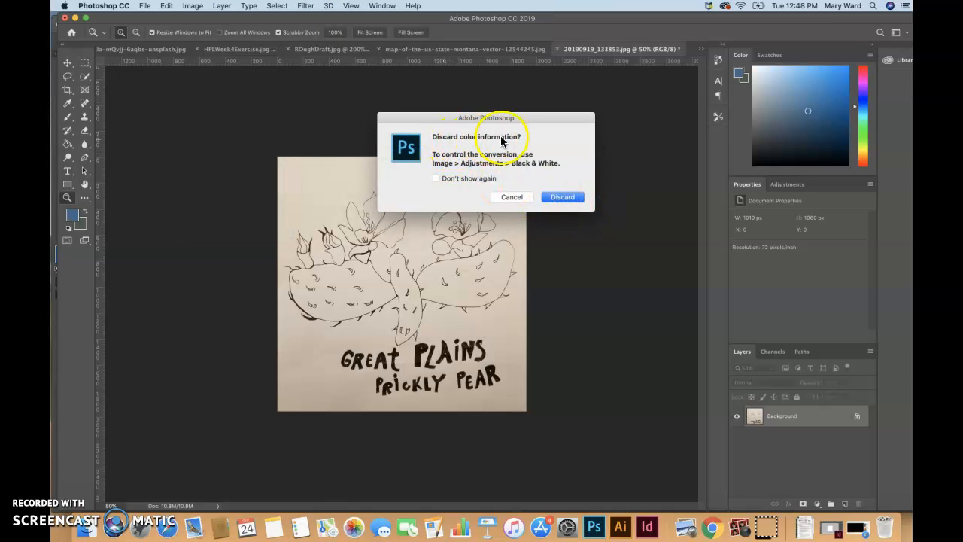
{"action": "left_click", "coordinate": [560, 200]}
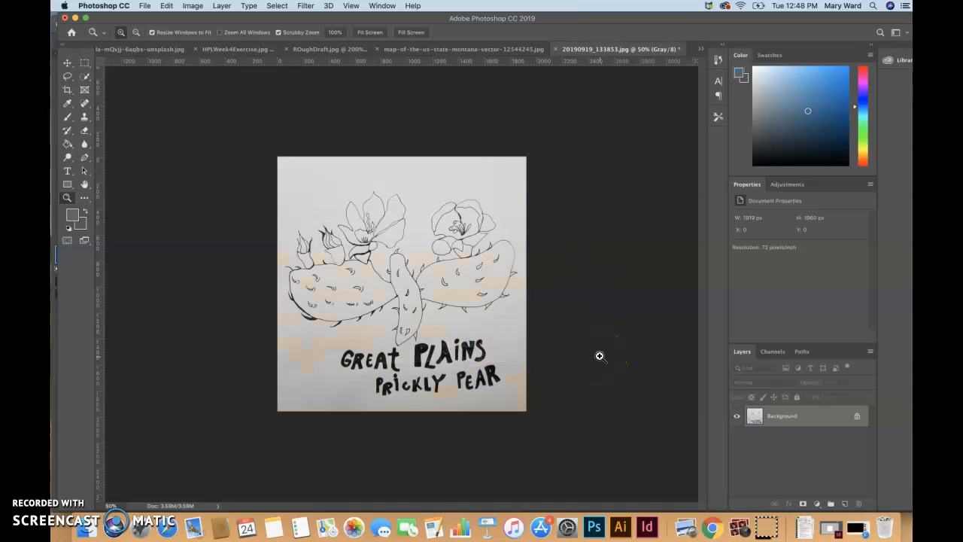
Apply Levels to the sketch with the black input at about 66 and the white input at about 185.
{"action": "key", "text": "super+l"}
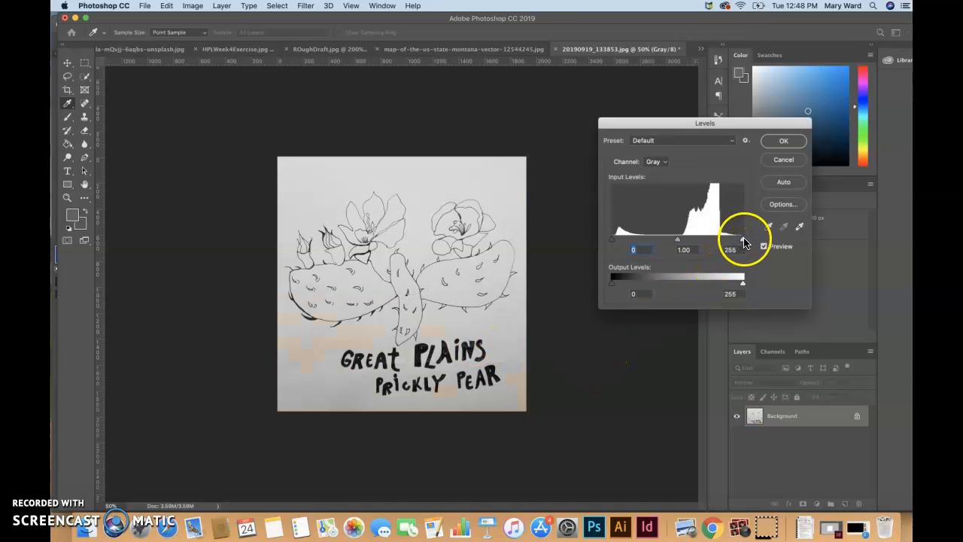
{"action": "left_click_drag", "start_coordinate": [743, 241], "coordinate": [719, 241]}
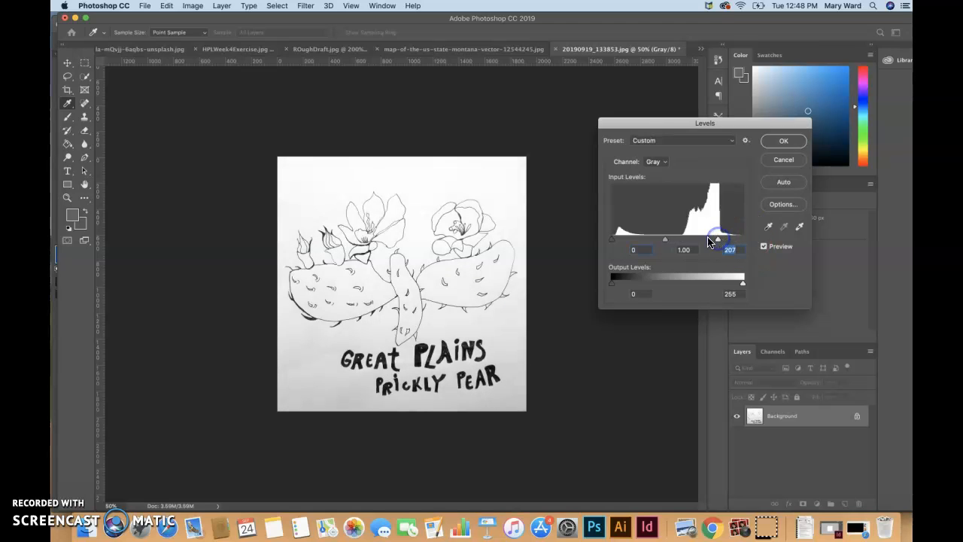
{"action": "left_click_drag", "start_coordinate": [612, 239], "coordinate": [623, 240]}
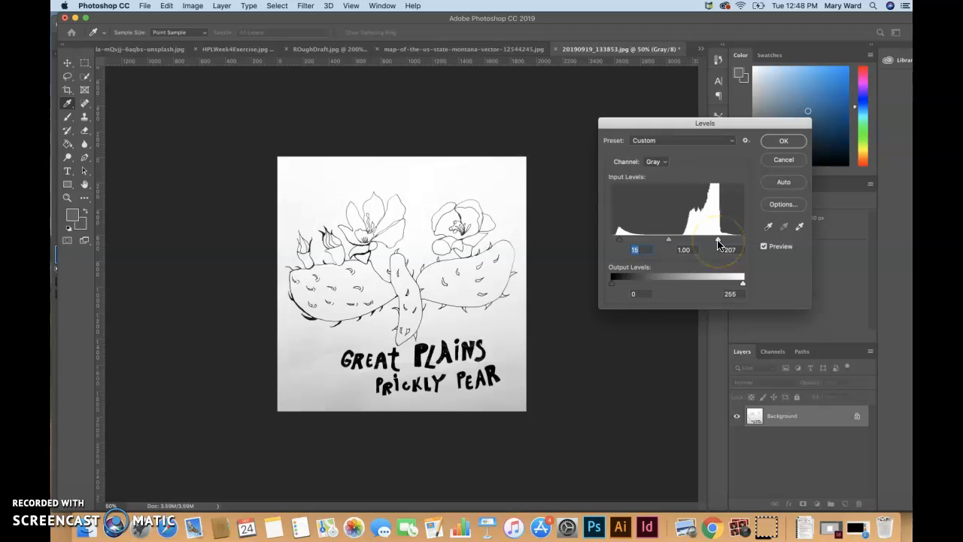
{"action": "left_click_drag", "start_coordinate": [717, 241], "coordinate": [707, 240]}
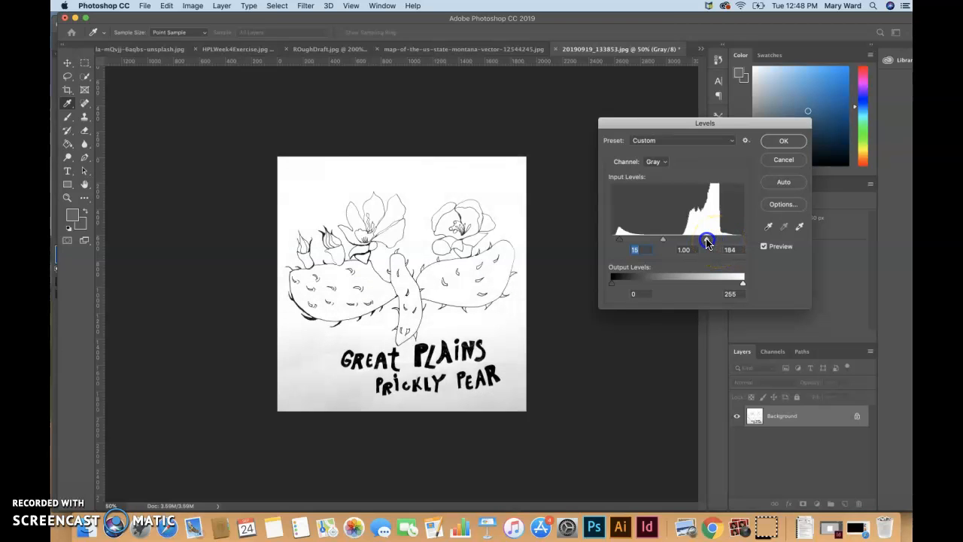
{"action": "left_click_drag", "start_coordinate": [618, 240], "coordinate": [644, 244]}
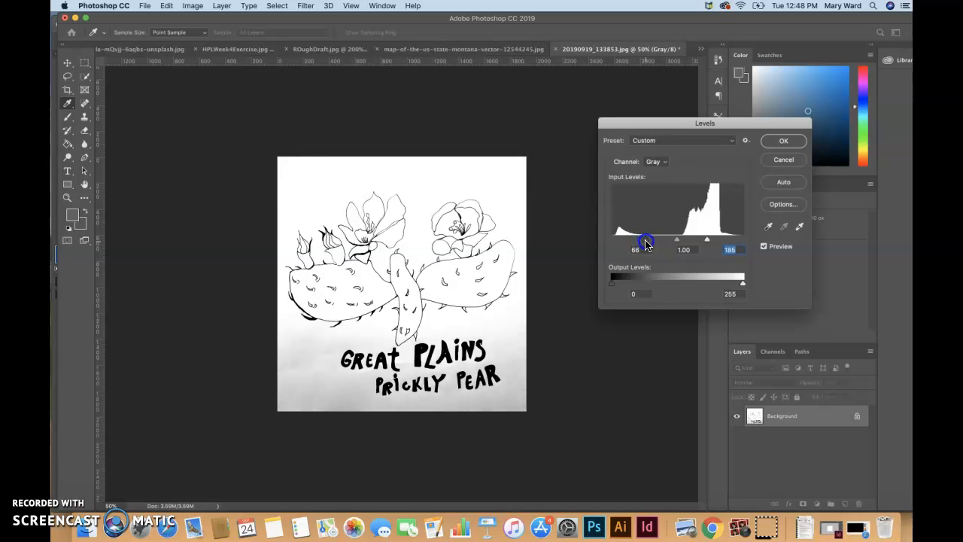
{"action": "left_click", "coordinate": [784, 141]}
{"action": "key", "text": "z"}
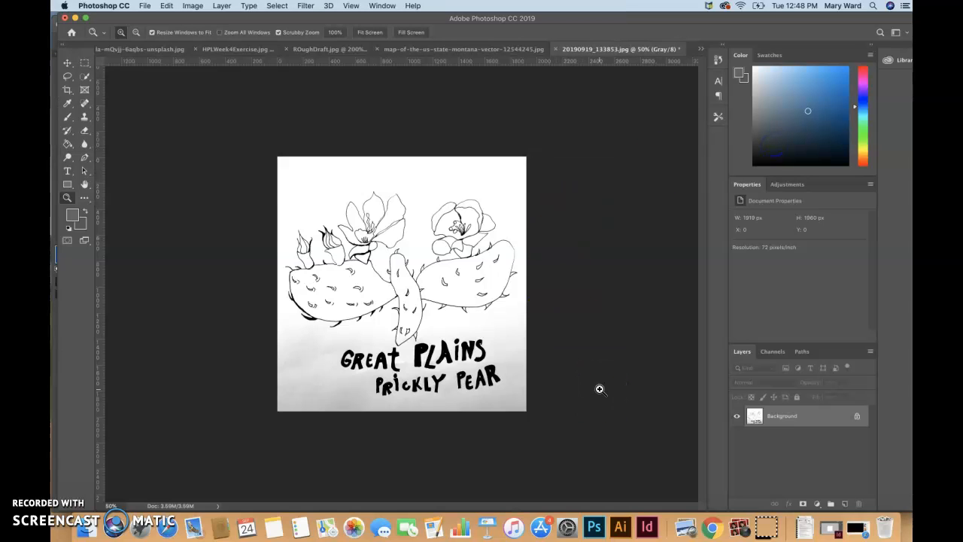
Start saving the cleaned sketch under a new name and choose the Illusrator Mural Project folder as its location.
{"action": "left_click", "coordinate": [144, 6]}
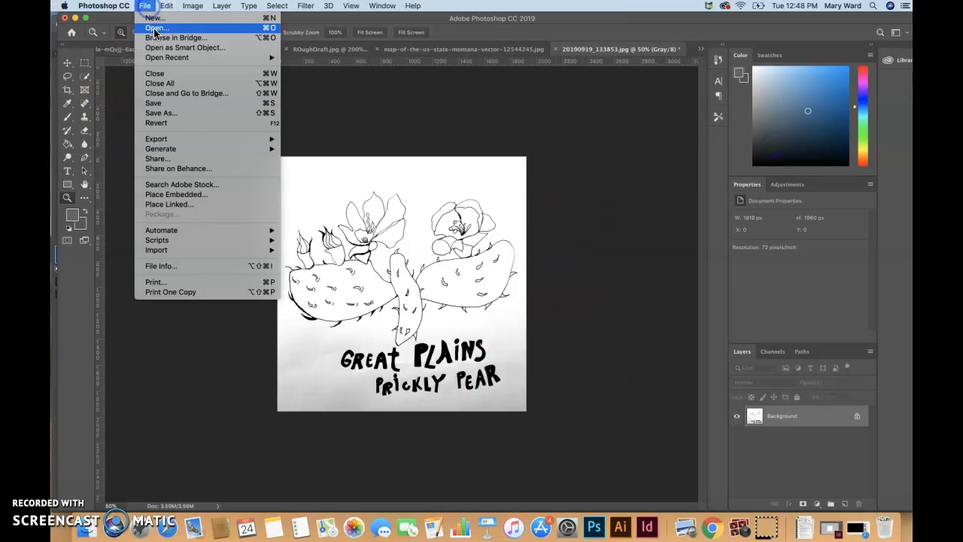
{"action": "left_click", "coordinate": [170, 113]}
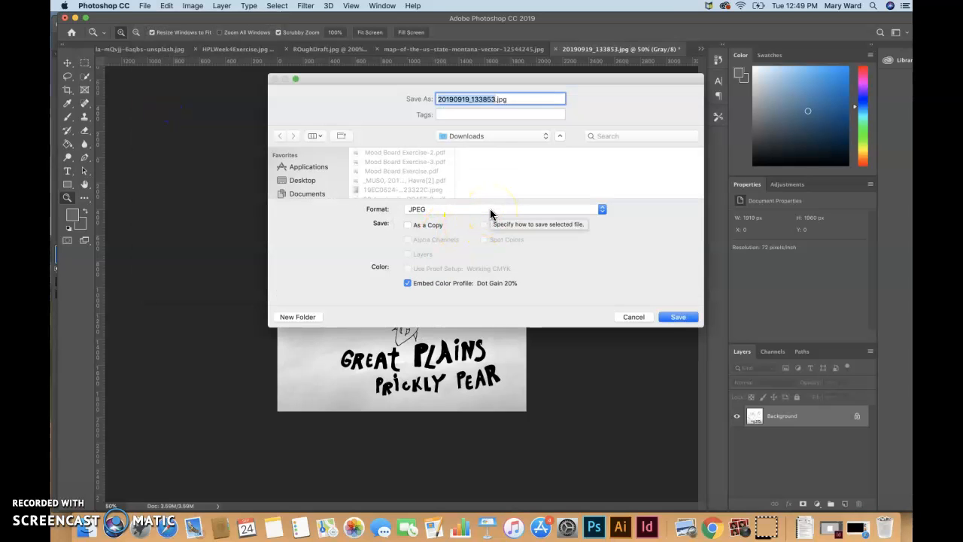
{"action": "left_click", "coordinate": [484, 137]}
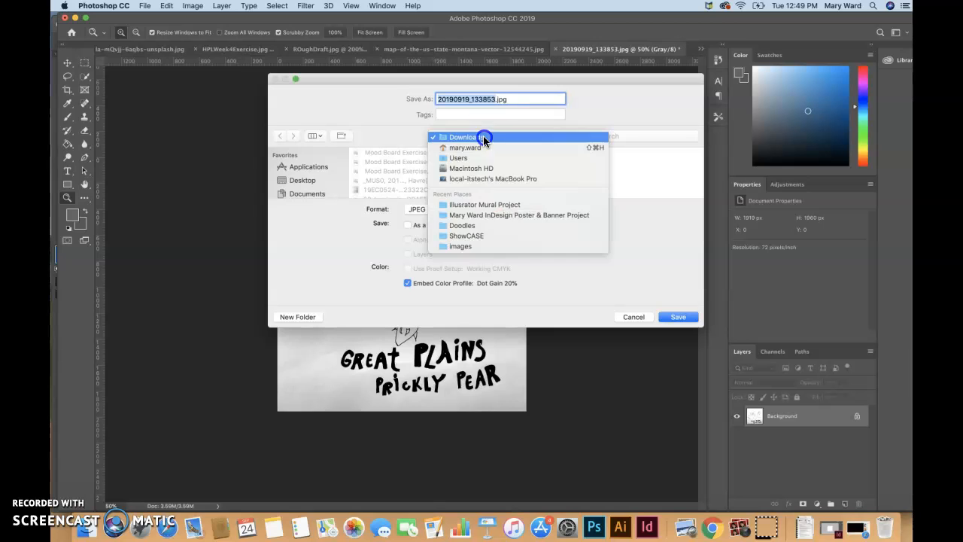
{"action": "left_click", "coordinate": [483, 137]}
{"action": "left_click", "coordinate": [481, 136]}
{"action": "left_click", "coordinate": [490, 206]}
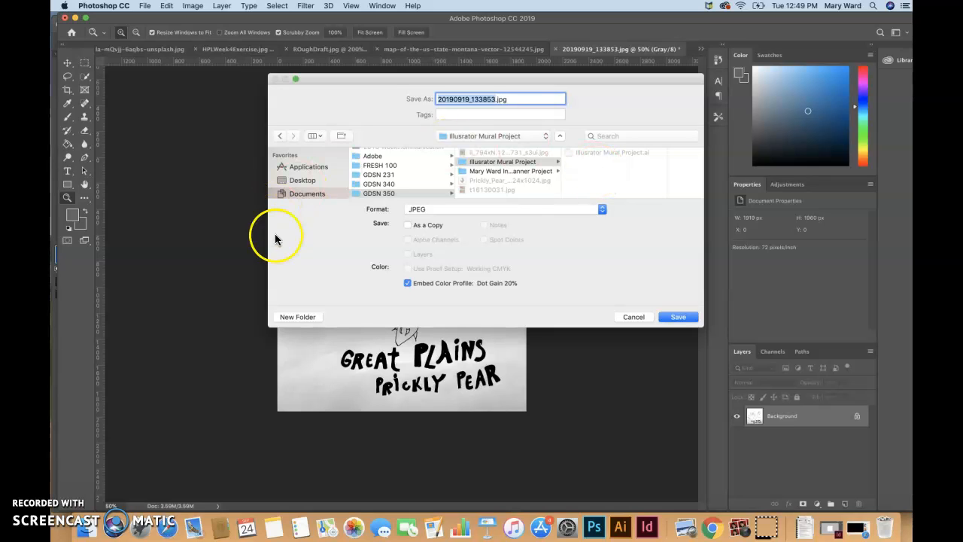
Create a folder named images inside Illusrator Mural Project and select it as the save location.
{"action": "left_click", "coordinate": [299, 317]}
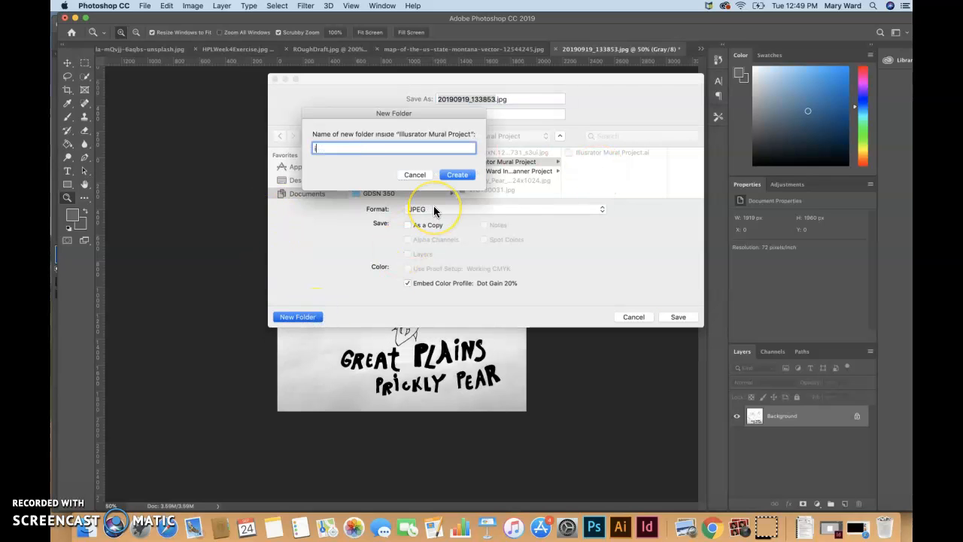
{"action": "left_click", "coordinate": [471, 179]}
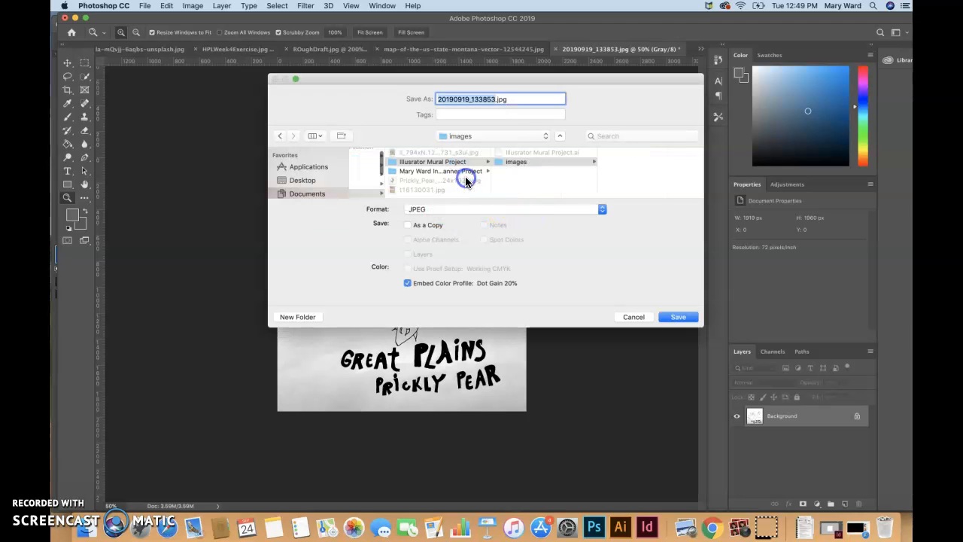
{"action": "left_click", "coordinate": [531, 162]}
Name the JPEG file CactusDrawing.jpg for saving.
{"action": "double_click", "coordinate": [495, 100]}
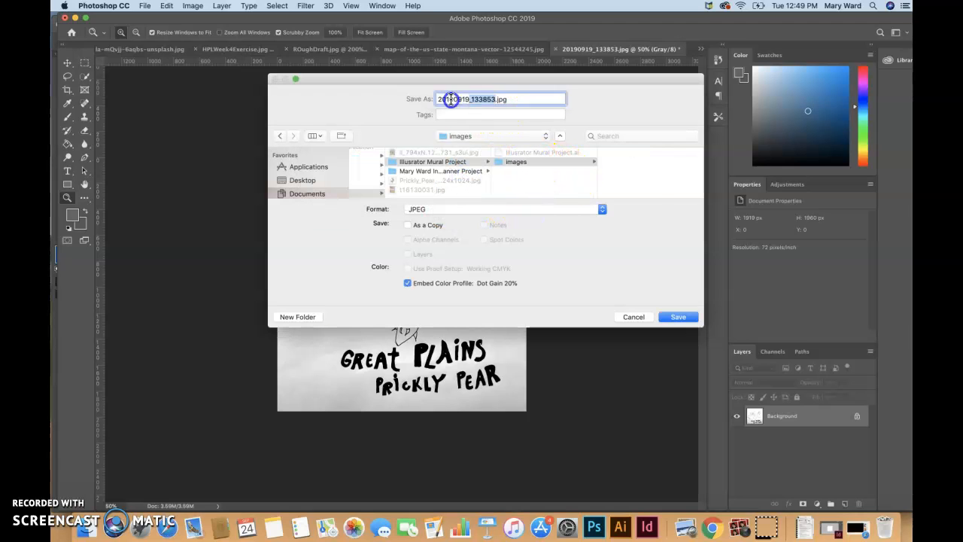
{"action": "type", "text": "Cacu"}
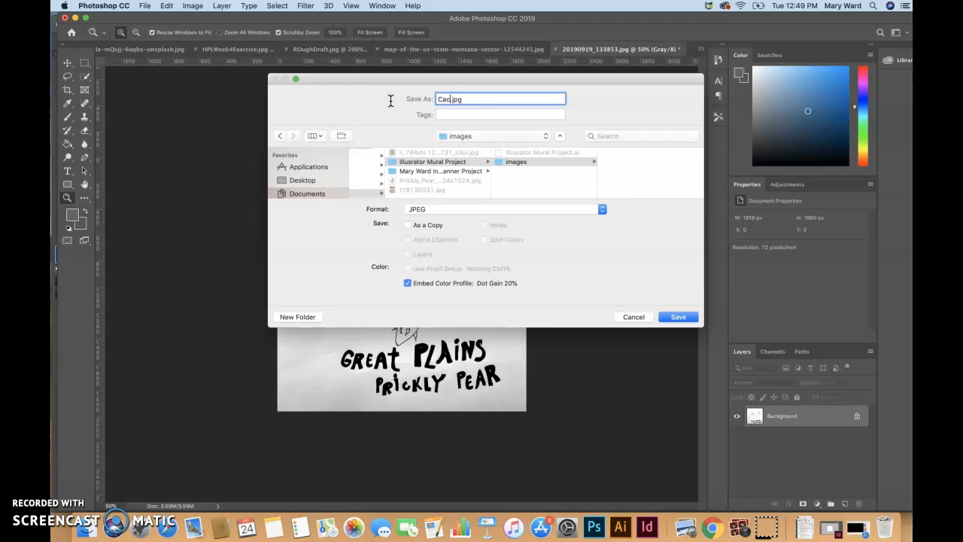
{"action": "type", "text": "usDrawing"}
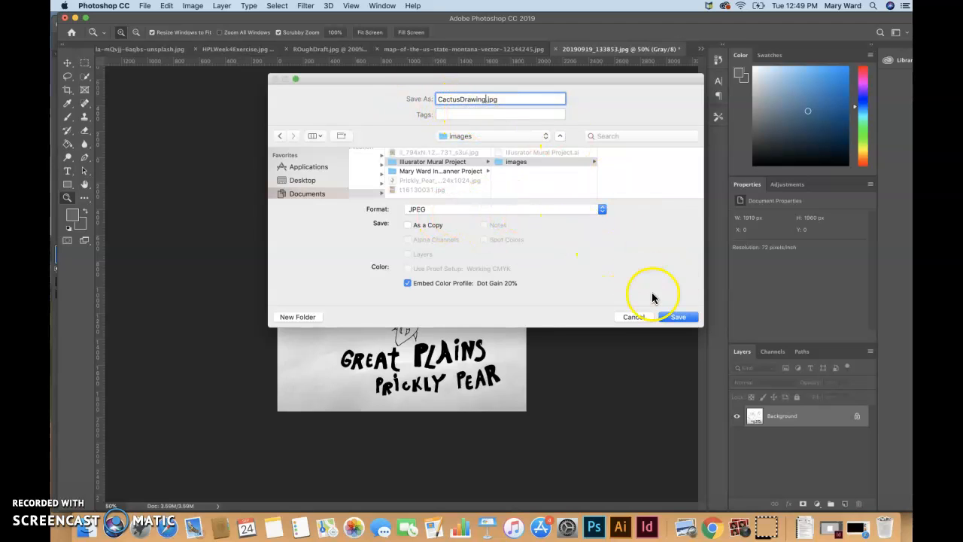
Save CactusDrawing.jpg as a progressive JPEG at Maximum quality 12 and close the drawing.
{"action": "left_click", "coordinate": [678, 316]}
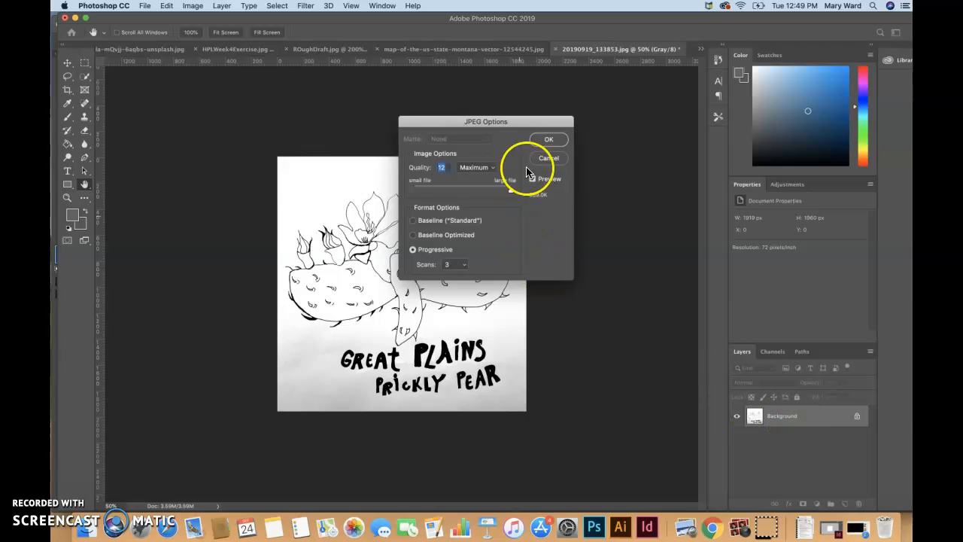
{"action": "left_click", "coordinate": [550, 138]}
{"action": "key", "text": "z"}
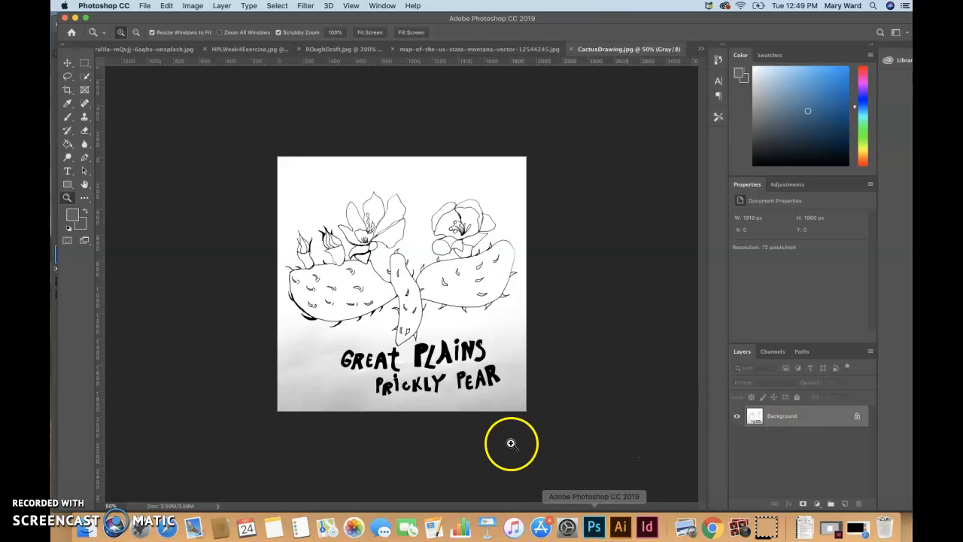
{"action": "left_click", "coordinate": [571, 50]}
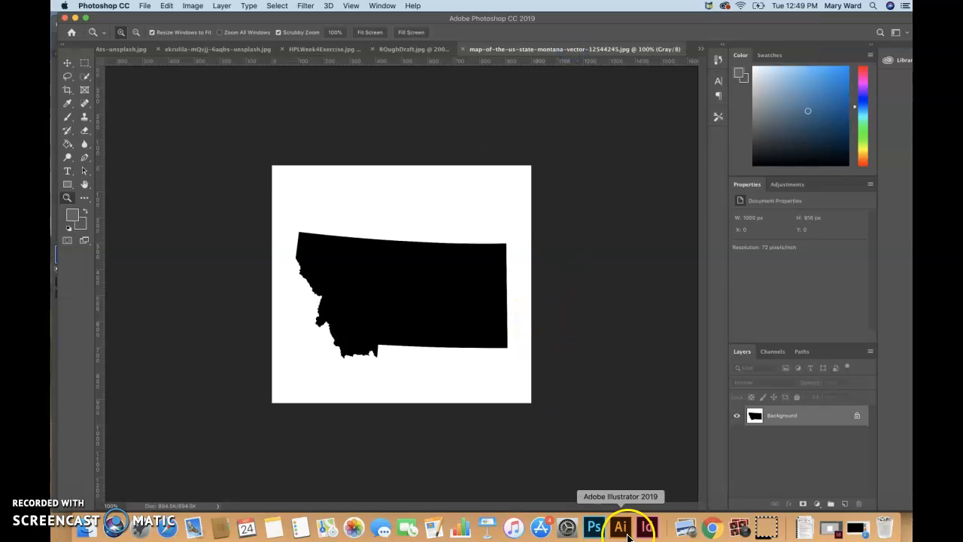
Switch to Illustrator and place CactusDrawing.jpg from the images folder into the mural document as a linked file.
{"action": "left_click", "coordinate": [620, 528]}
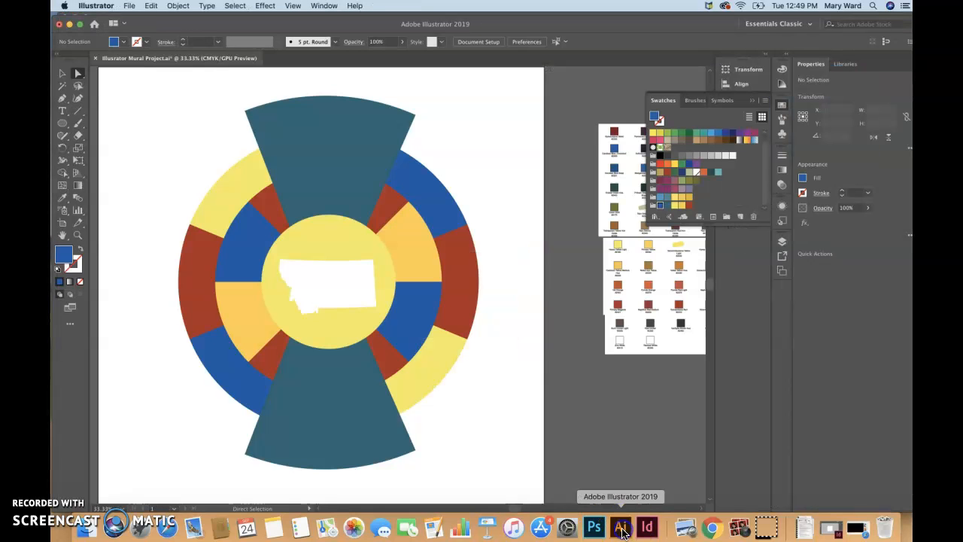
{"action": "left_click", "coordinate": [129, 6]}
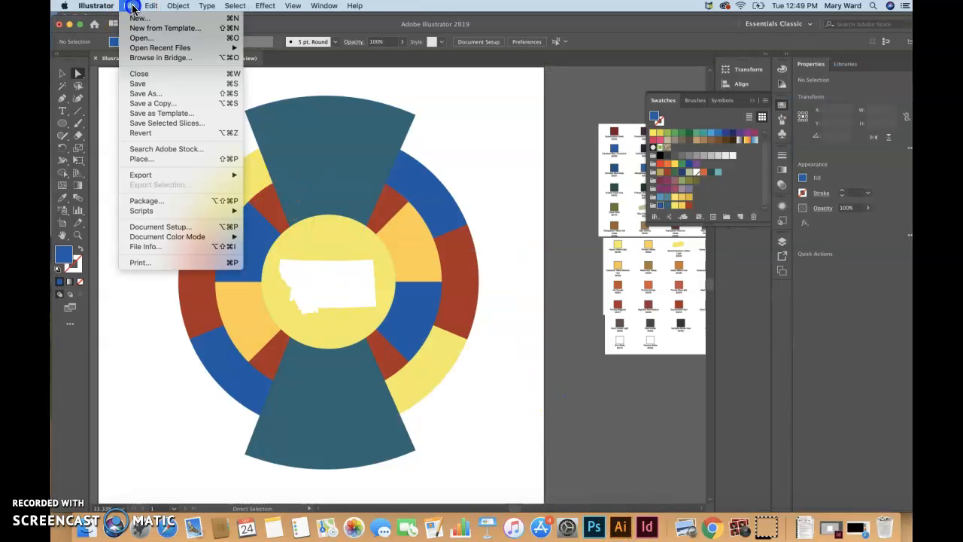
{"action": "left_click", "coordinate": [158, 163]}
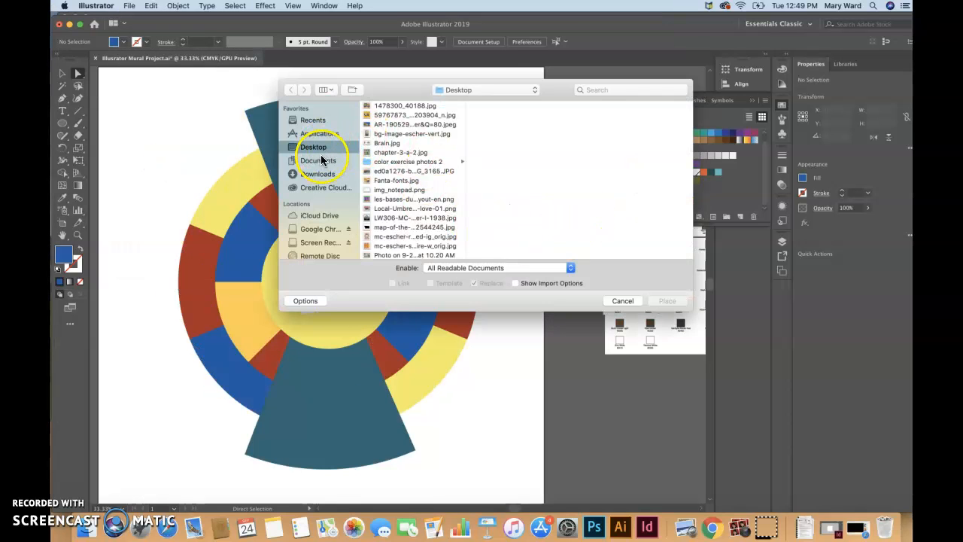
{"action": "left_click", "coordinate": [504, 91]}
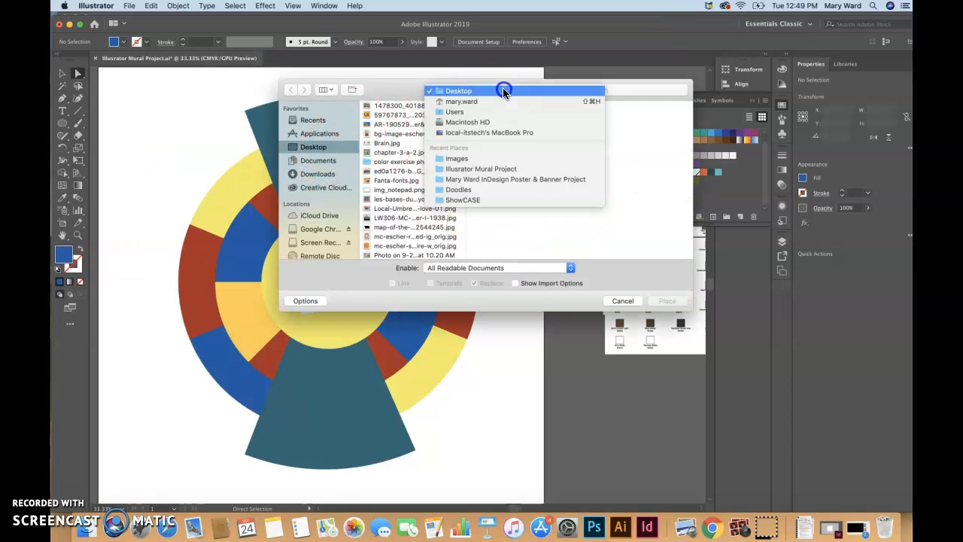
{"action": "left_click", "coordinate": [482, 159]}
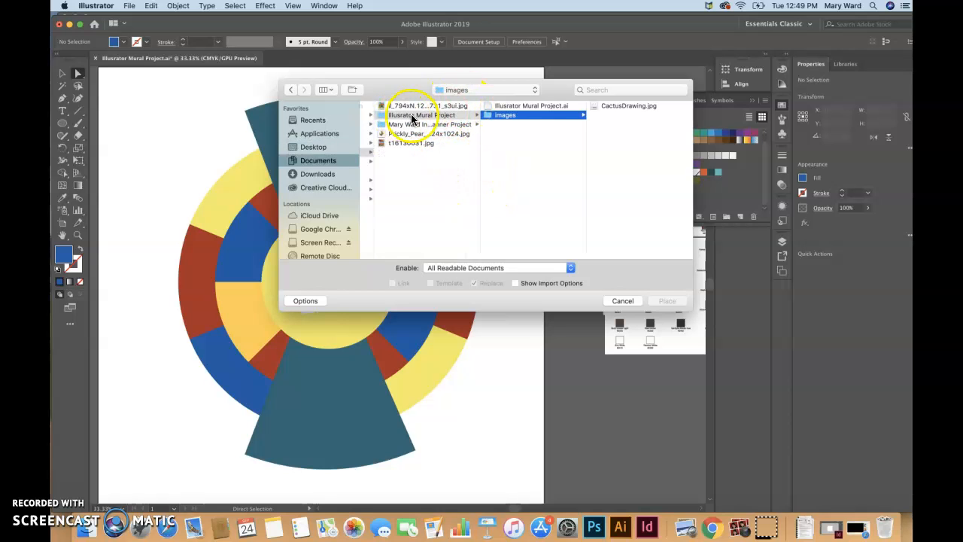
{"action": "left_click", "coordinate": [616, 106]}
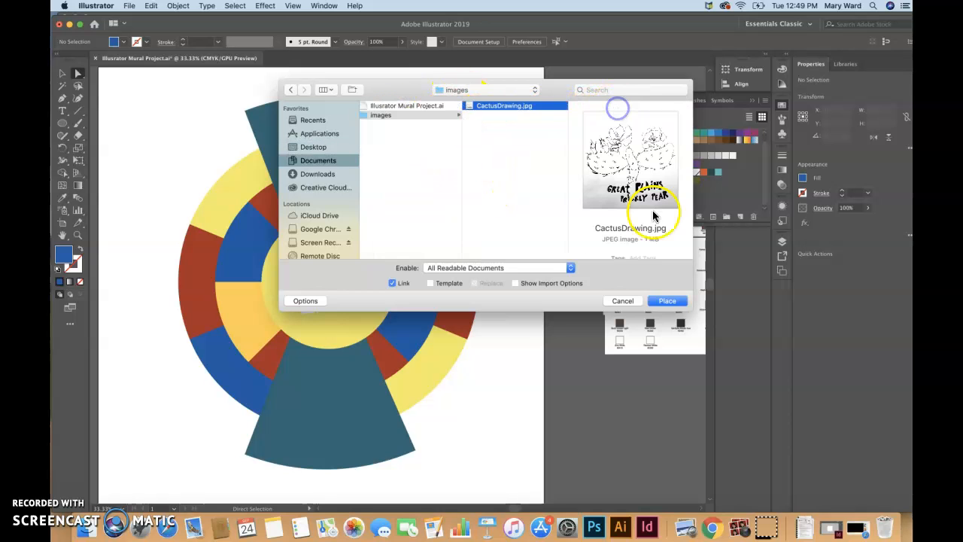
{"action": "left_click", "coordinate": [666, 300]}
{"action": "left_click", "coordinate": [475, 111]}
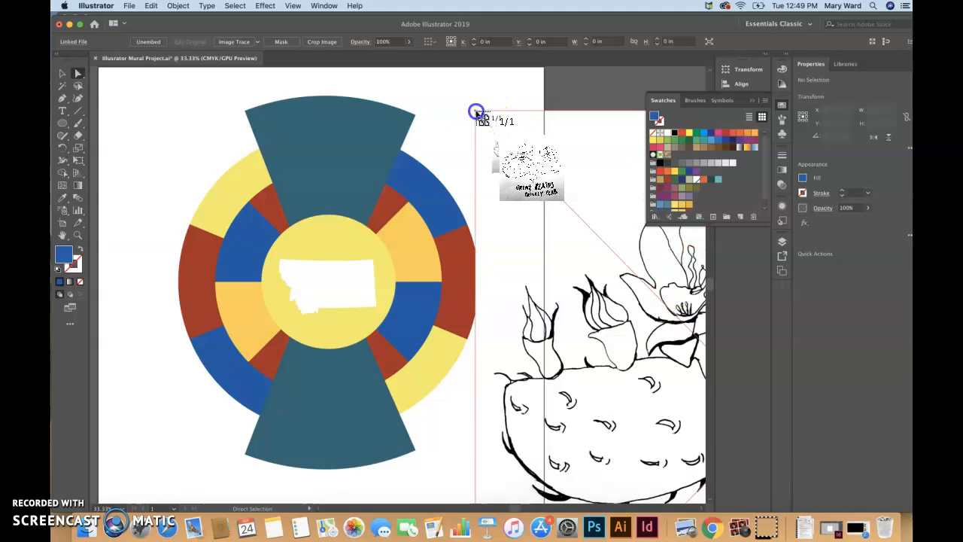
Collapse the Swatches panel and move the placed cactus drawing off the artboard, to the left of the mural design.
{"action": "left_click", "coordinate": [751, 99]}
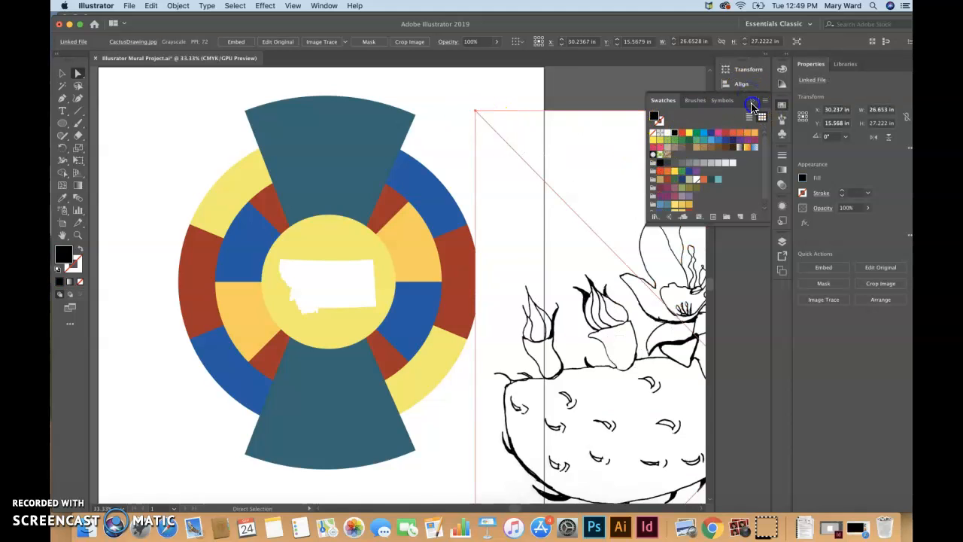
{"action": "left_click_drag", "start_coordinate": [622, 218], "coordinate": [436, 201]}
{"action": "left_click_drag", "start_coordinate": [524, 216], "coordinate": [411, 154]}
{"action": "key", "text": "super+minus"}
{"action": "key", "text": "super+minus"}
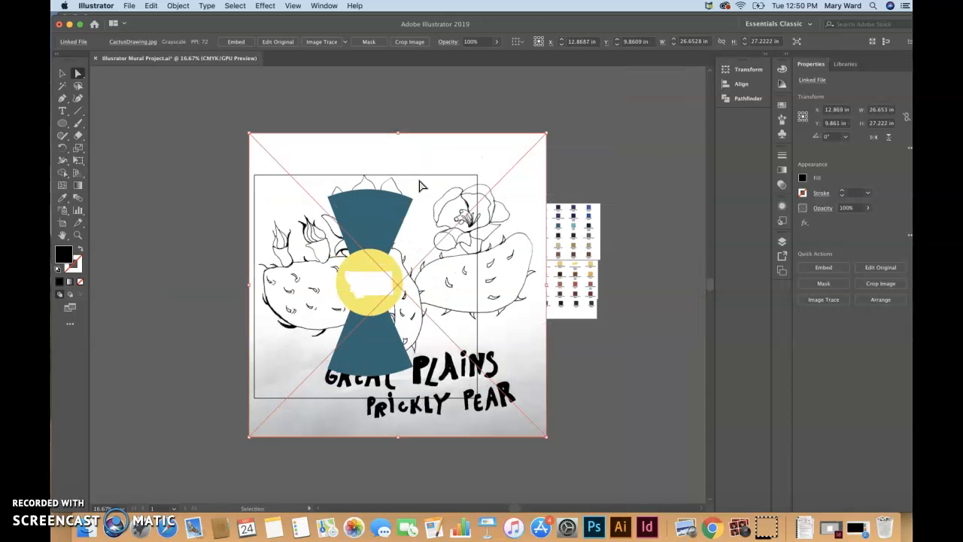
{"action": "left_click_drag", "start_coordinate": [498, 335], "coordinate": [276, 308]}
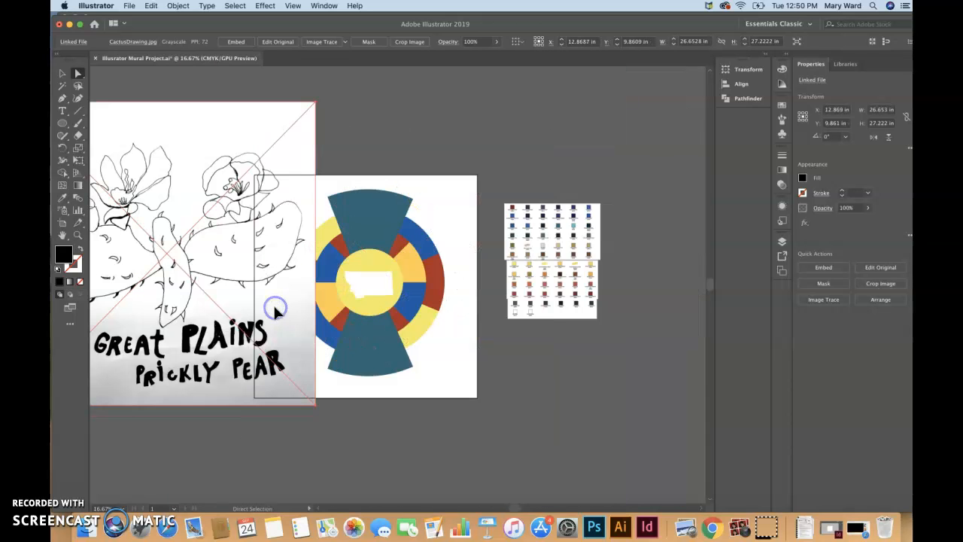
{"action": "left_click_drag", "start_coordinate": [517, 508], "coordinate": [480, 509]}
{"action": "left_click_drag", "start_coordinate": [466, 391], "coordinate": [376, 404]}
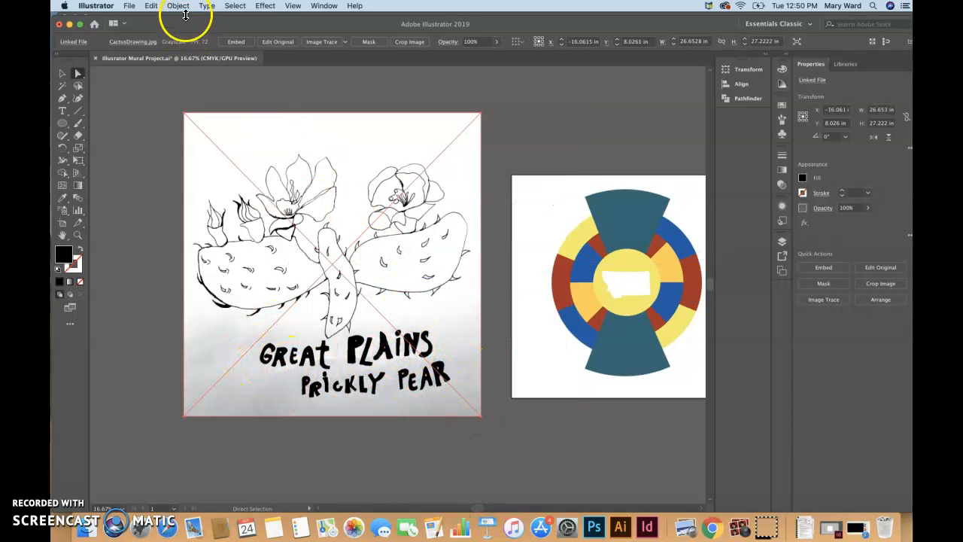
Convert the cactus drawing to vector paths with Image Trace Make and Expand, and deselect the result.
{"action": "left_click", "coordinate": [178, 6]}
{"action": "mouse_move", "coordinate": [255, 296]}
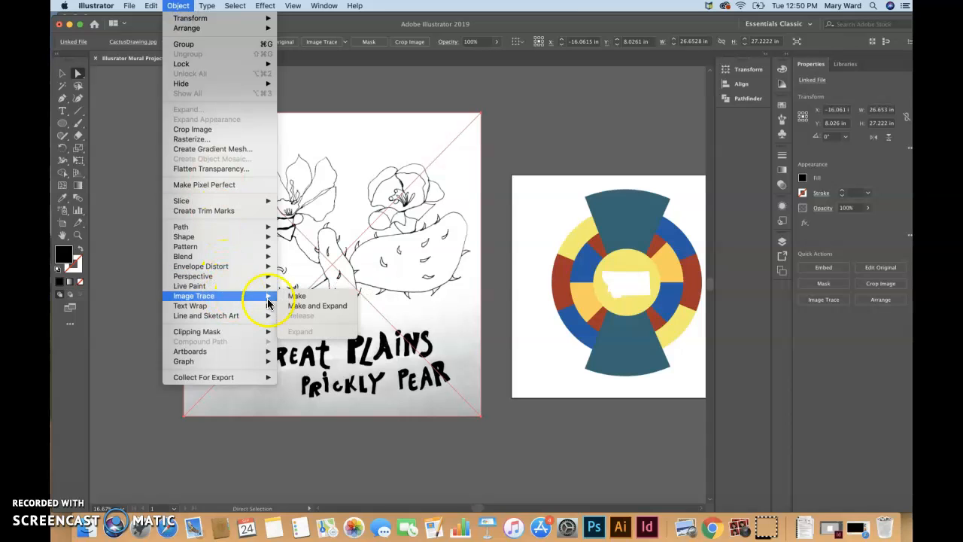
{"action": "left_click", "coordinate": [297, 310]}
{"action": "left_click", "coordinate": [601, 292]}
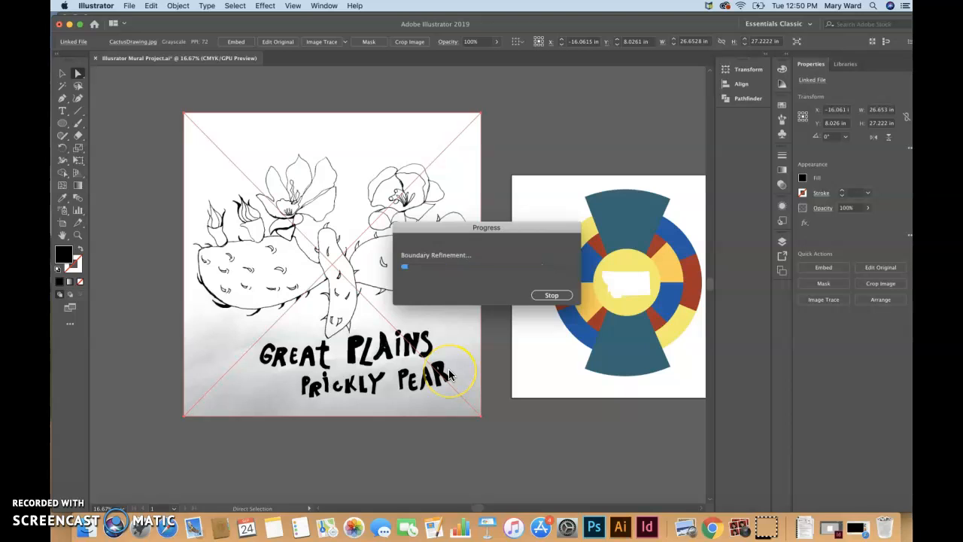
{"action": "left_click", "coordinate": [483, 395]}
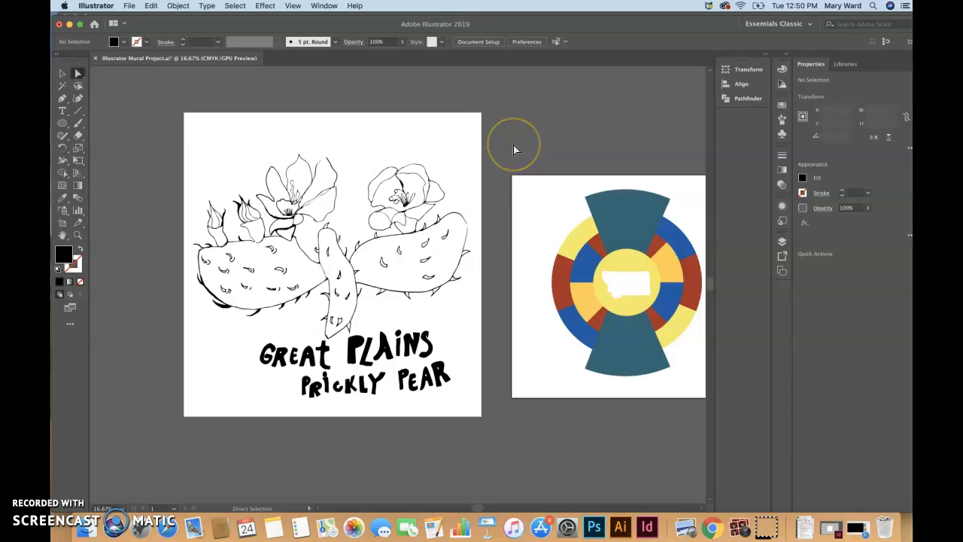
Undo and redo the image trace to compare the shaded original with the expanded vector paths.
{"action": "key", "text": "super+z"}
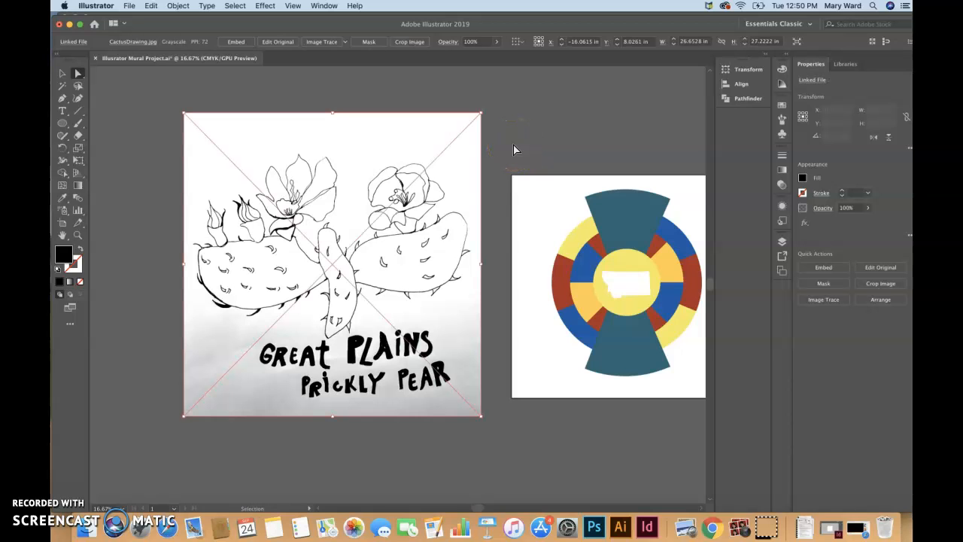
{"action": "key", "text": "super+shift+z"}
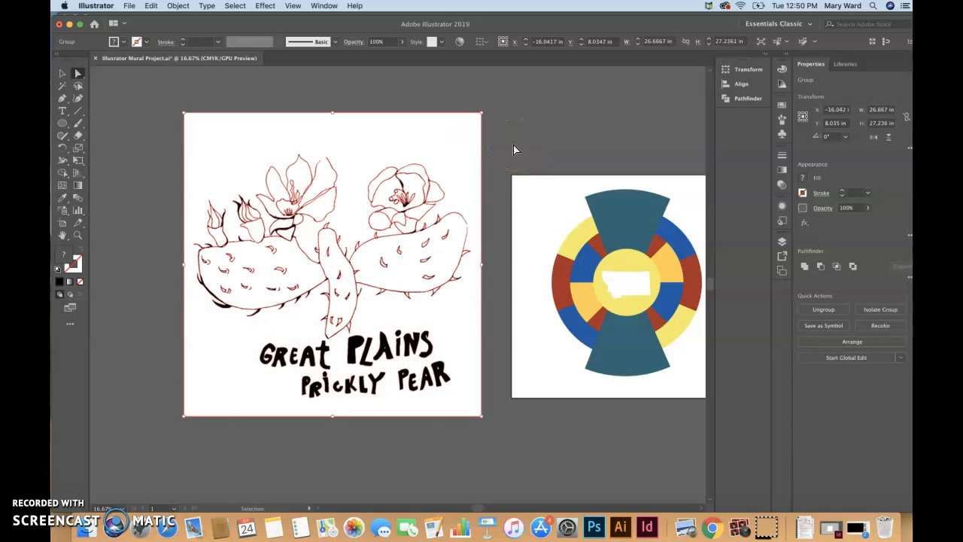
{"action": "left_click", "coordinate": [513, 149]}
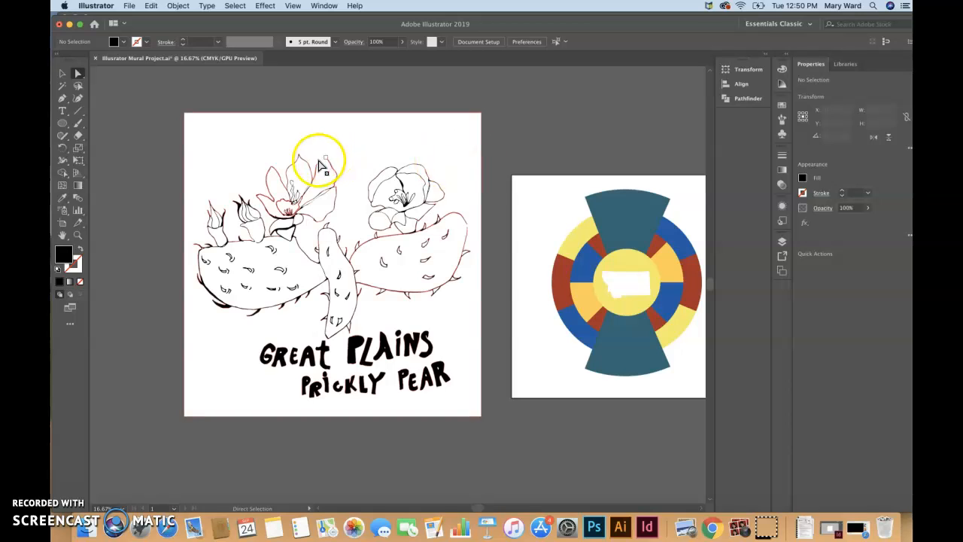
{"action": "left_click", "coordinate": [407, 145]}
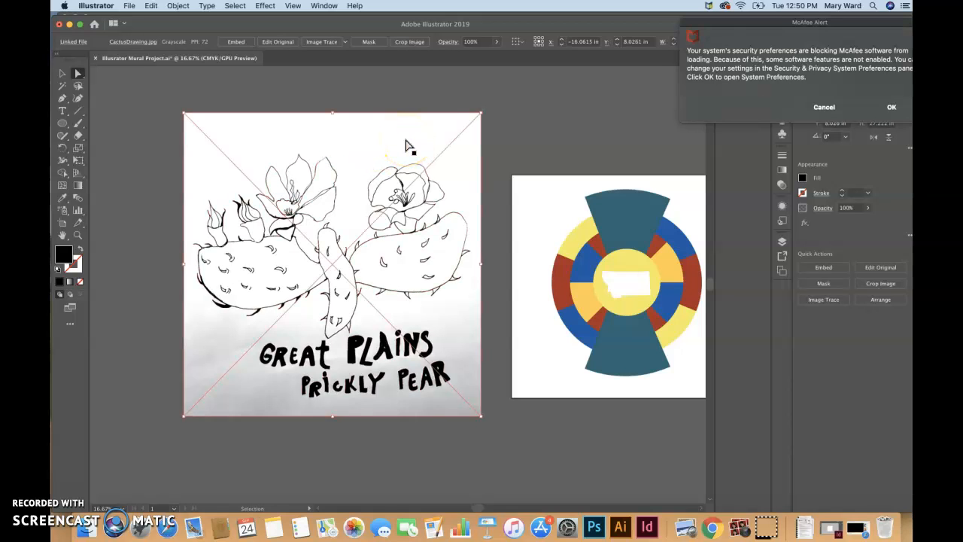
{"action": "key", "text": "super+shift+z"}
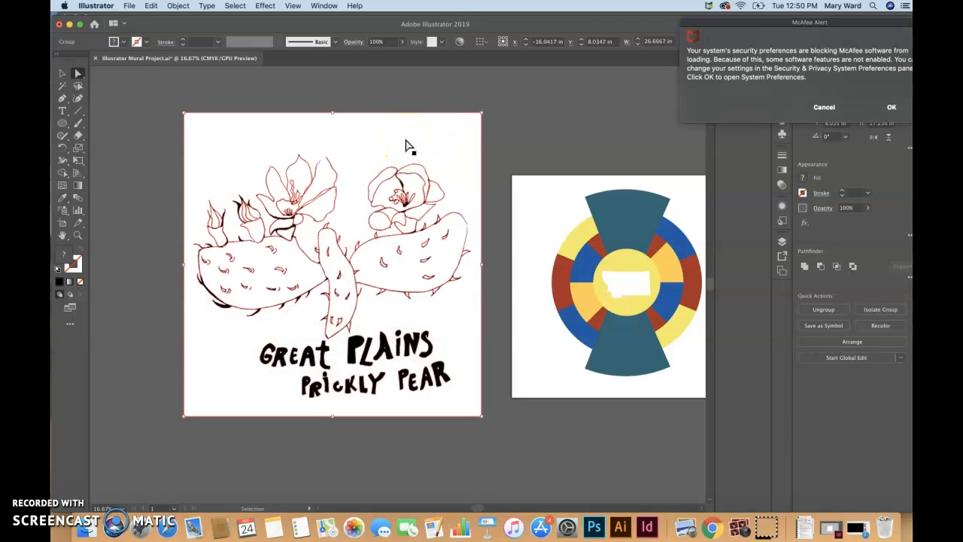
{"action": "key", "text": "super+z"}
{"action": "key", "text": "super+shift+z"}
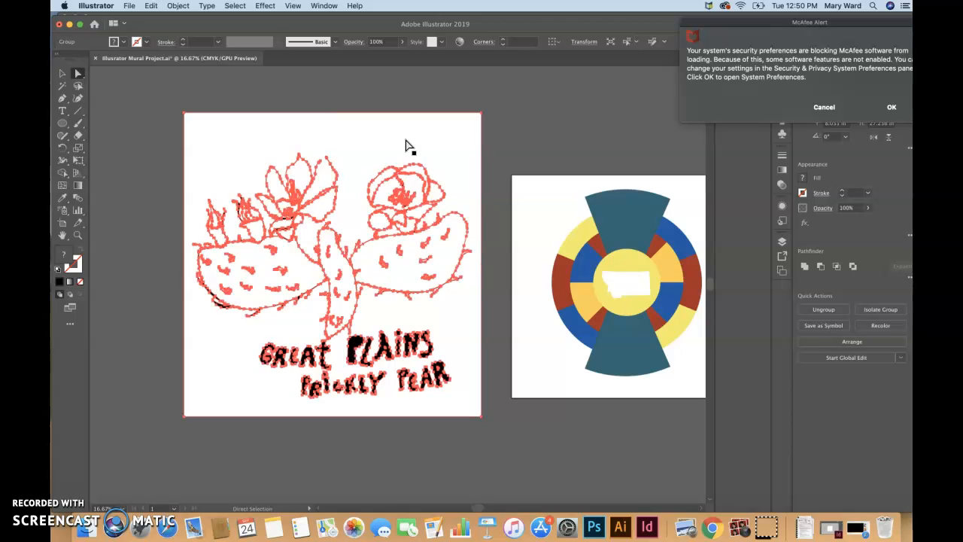
{"action": "left_click", "coordinate": [529, 165]}
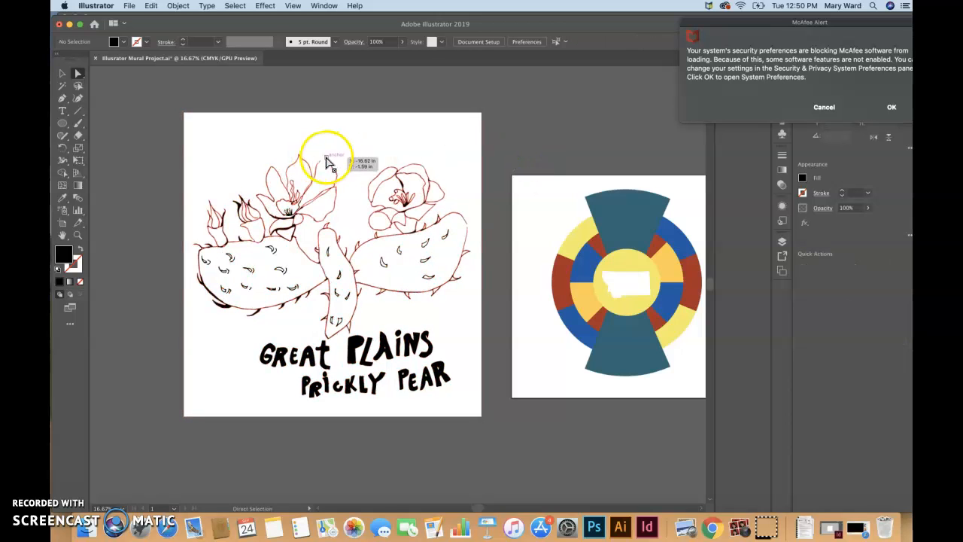
Try deleting the traced drawing's white background, dismiss the McAfee alert and undo the deletion.
{"action": "left_click", "coordinate": [443, 160]}
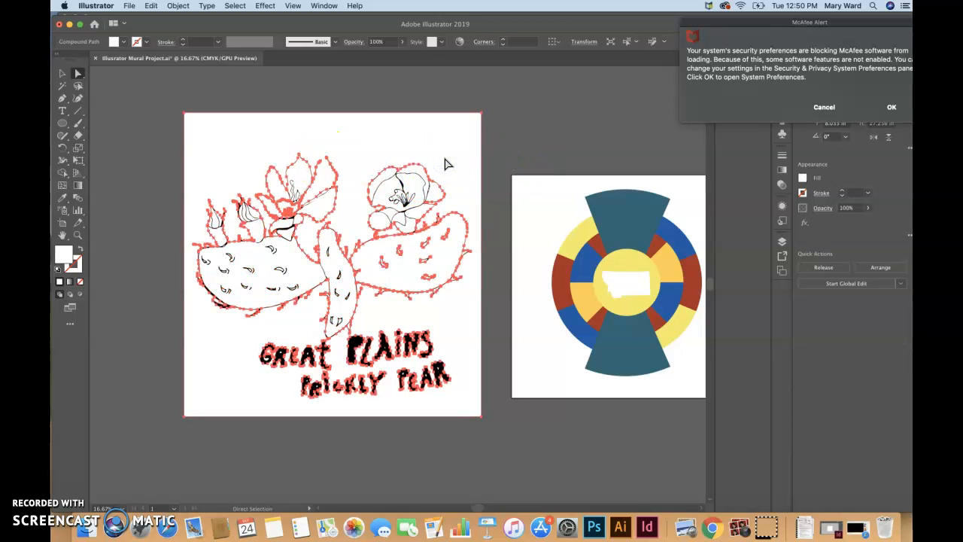
{"action": "left_click", "coordinate": [520, 139]}
{"action": "left_click", "coordinate": [470, 143]}
{"action": "key", "text": "Delete"}
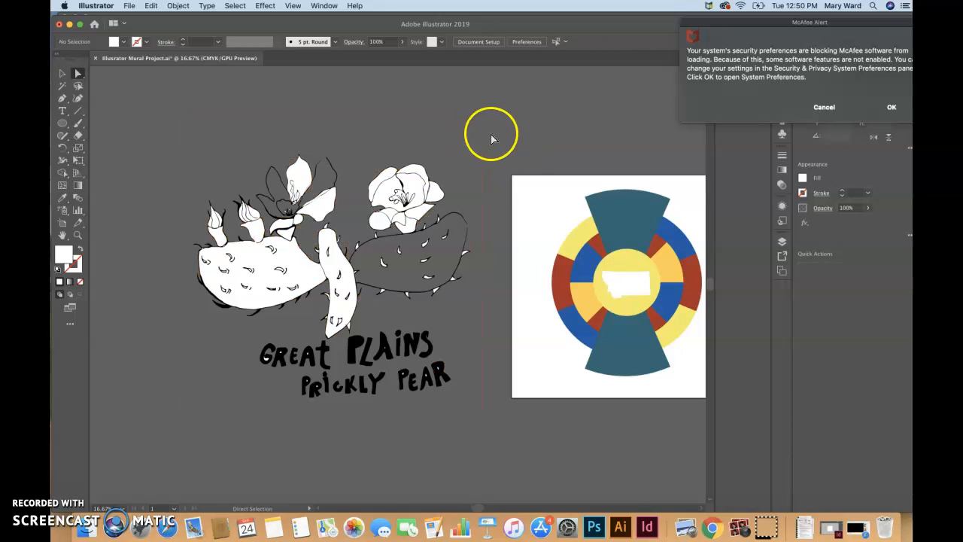
{"action": "left_click", "coordinate": [815, 111]}
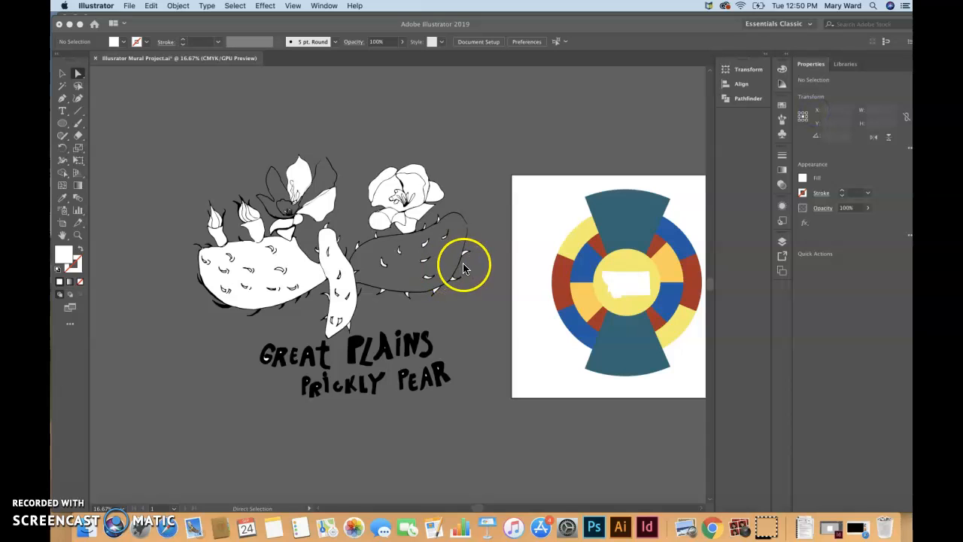
{"action": "key", "text": "super+z"}
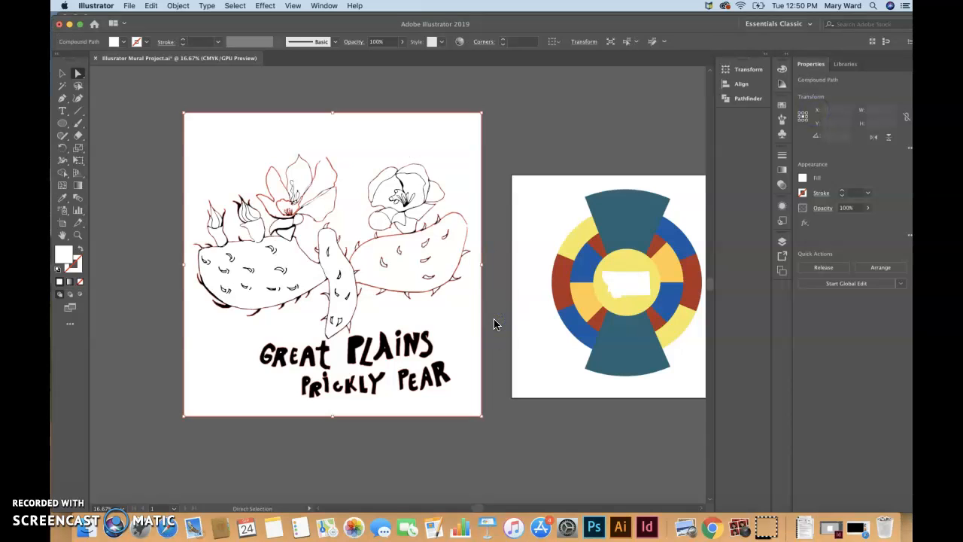
{"action": "left_click", "coordinate": [499, 317]}
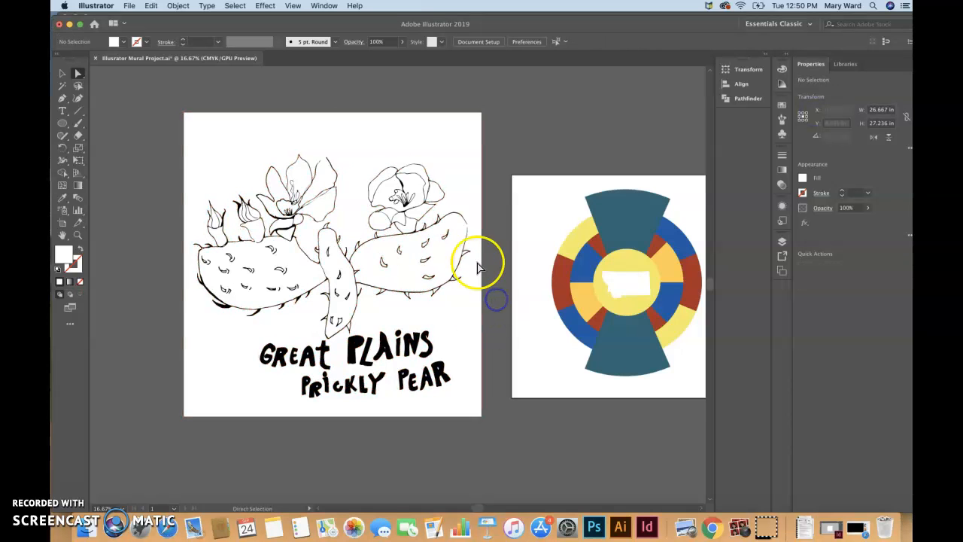
Move the end anchor point on the right cactus pad's outline upward to close the gap near its tip.
{"action": "key", "text": "super+equal"}
{"action": "key", "text": "super+equal"}
{"action": "key", "text": "super+equal"}
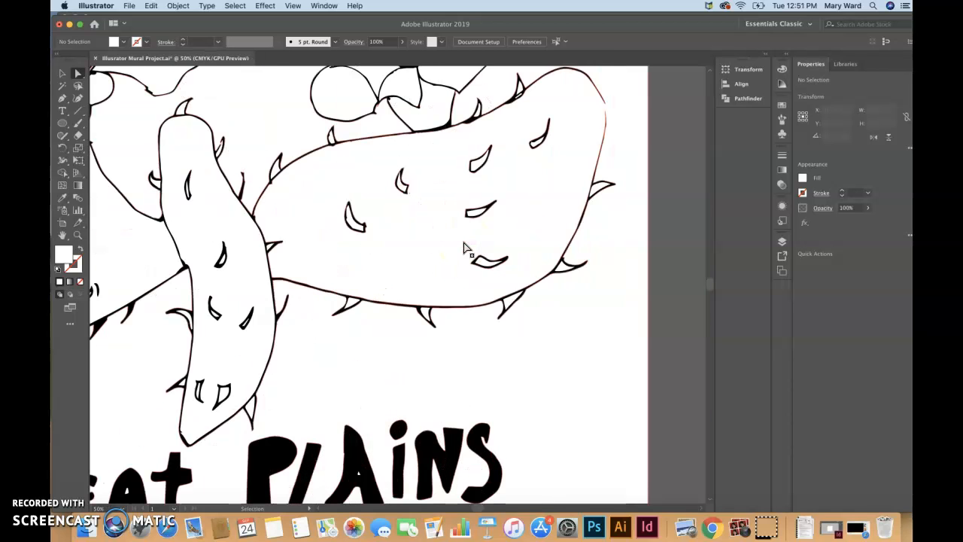
{"action": "left_click_drag", "start_coordinate": [576, 243], "coordinate": [458, 381]}
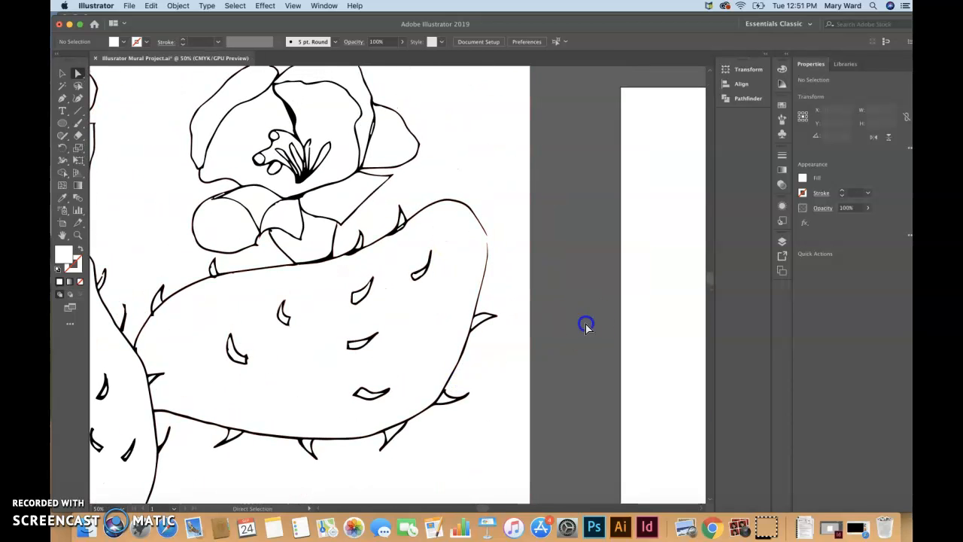
{"action": "left_click", "coordinate": [505, 246]}
{"action": "left_click", "coordinate": [486, 243]}
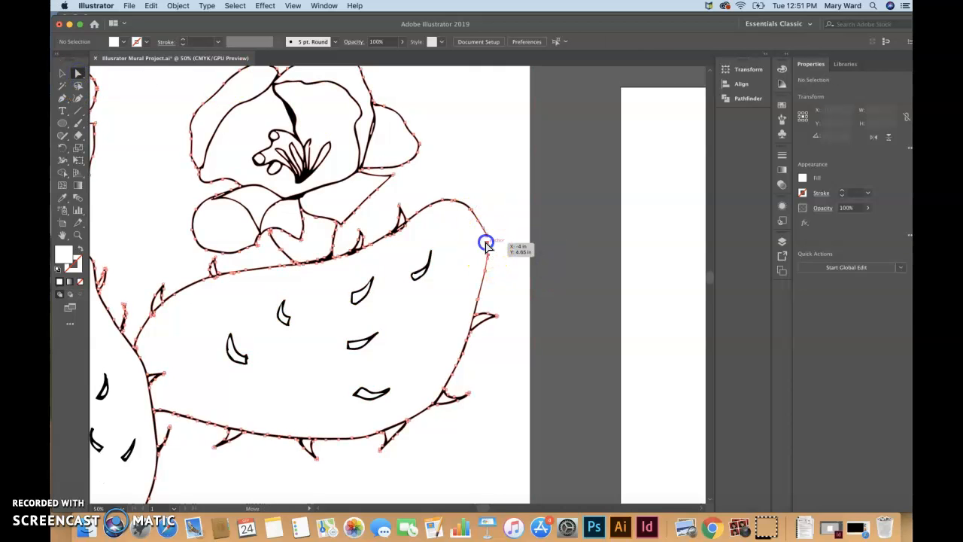
{"action": "left_click_drag", "start_coordinate": [487, 246], "coordinate": [487, 236]}
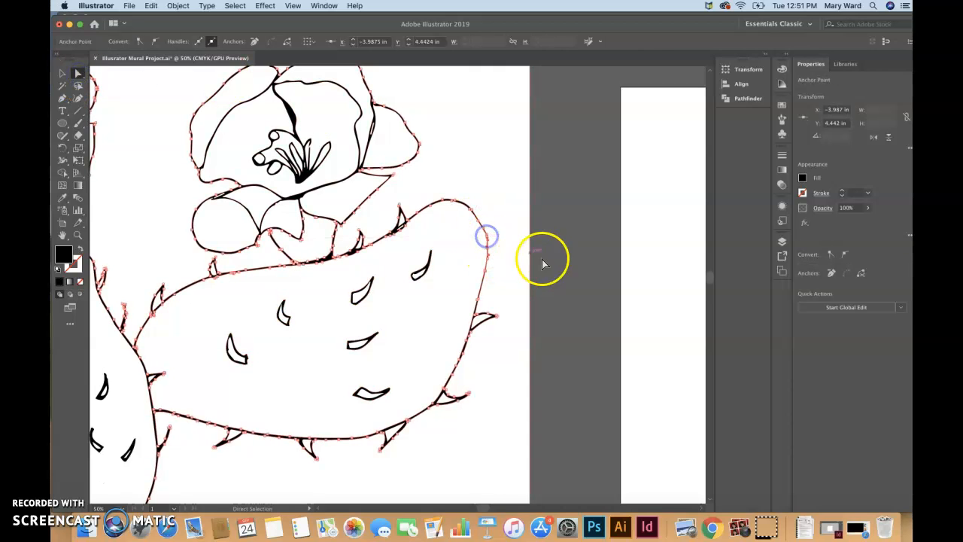
{"action": "left_click", "coordinate": [560, 268]}
Move the anchor point beside the gap in the right cactus pad's outline up to meet the upper line's end.
{"action": "left_click", "coordinate": [487, 246]}
{"action": "key", "text": "super+equal"}
{"action": "key", "text": "super+equal"}
{"action": "key", "text": "super+equal"}
{"action": "key", "text": "super+equal"}
{"action": "key", "text": "super+equal"}
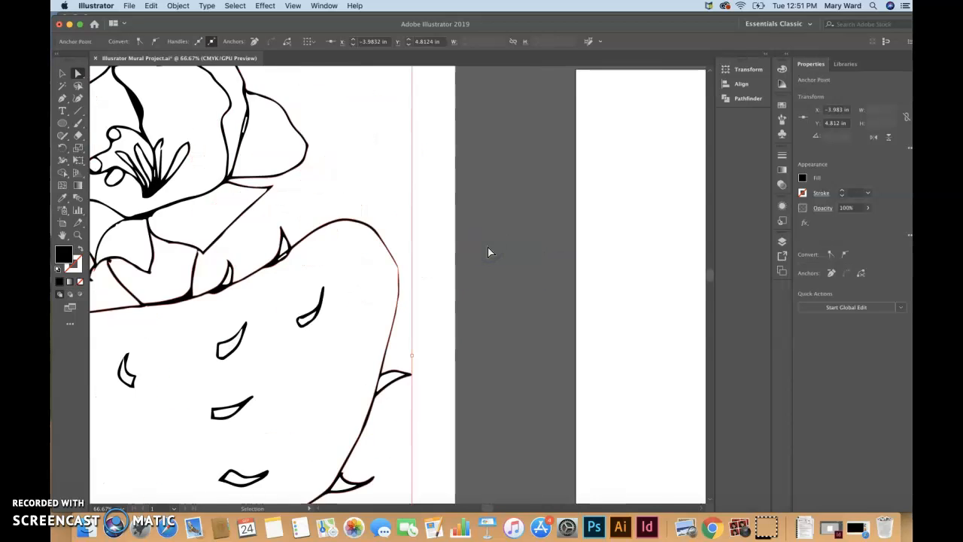
{"action": "left_click", "coordinate": [393, 260]}
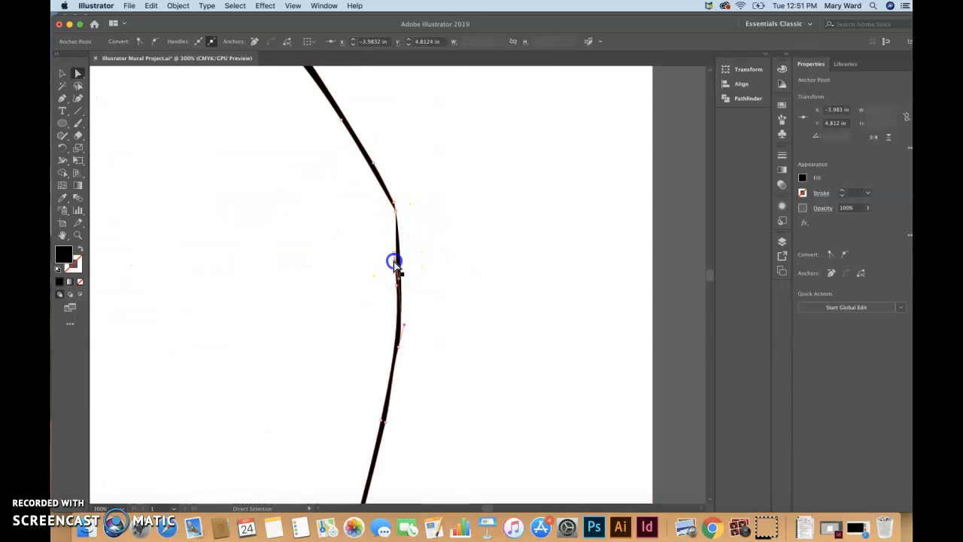
{"action": "left_click", "coordinate": [79, 75]}
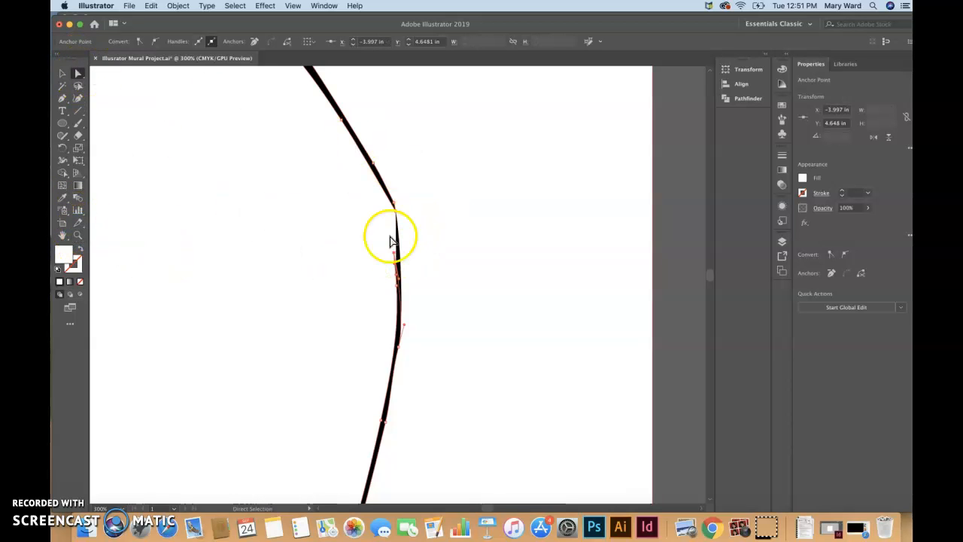
{"action": "left_click_drag", "start_coordinate": [395, 248], "coordinate": [393, 206]}
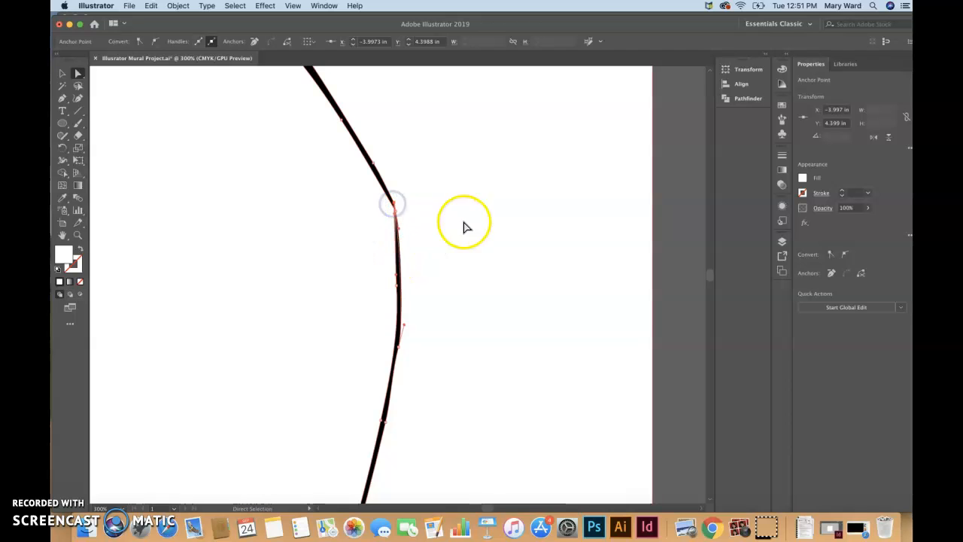
Adjust the neighbouring anchor points at the pad's gap so both outline ends meet, and deselect the path.
{"action": "left_click", "coordinate": [675, 338]}
{"action": "left_click", "coordinate": [396, 216]}
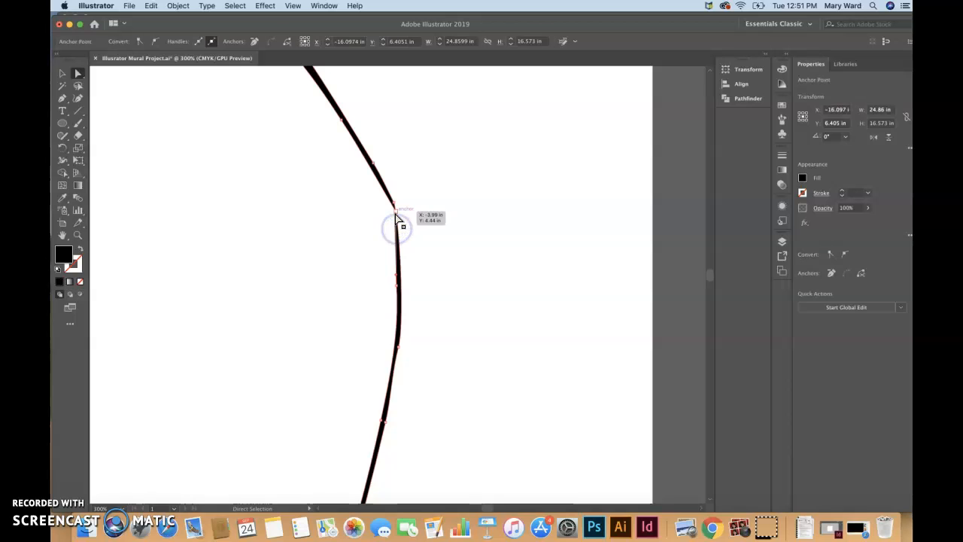
{"action": "left_click", "coordinate": [394, 206]}
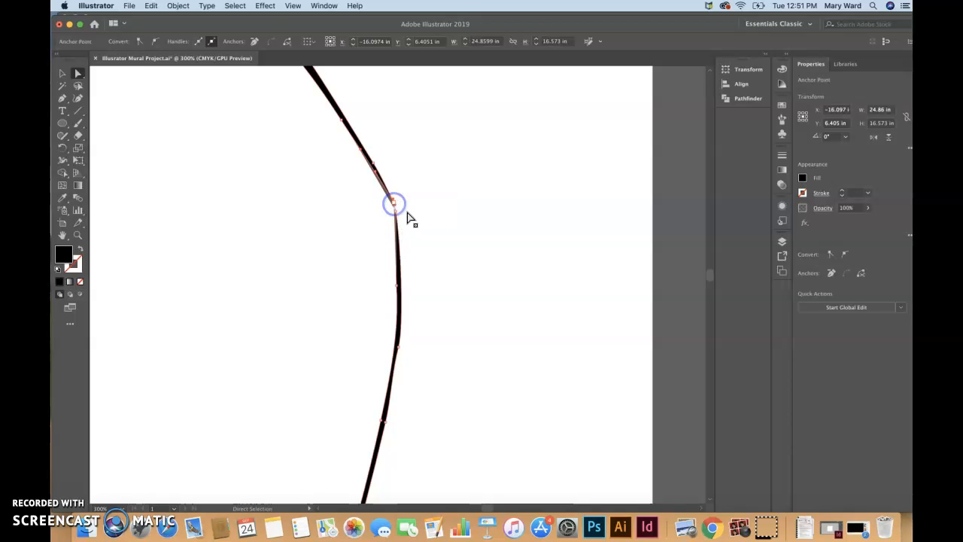
{"action": "left_click", "coordinate": [648, 299]}
{"action": "left_click", "coordinate": [494, 285]}
{"action": "left_click", "coordinate": [621, 331]}
Delete the small stray line fragment in the gap at the top of the left flower's rightmost petal.
{"action": "key", "text": "super+minus"}
{"action": "key", "text": "super+minus"}
{"action": "key", "text": "super+minus"}
{"action": "key", "text": "super+minus"}
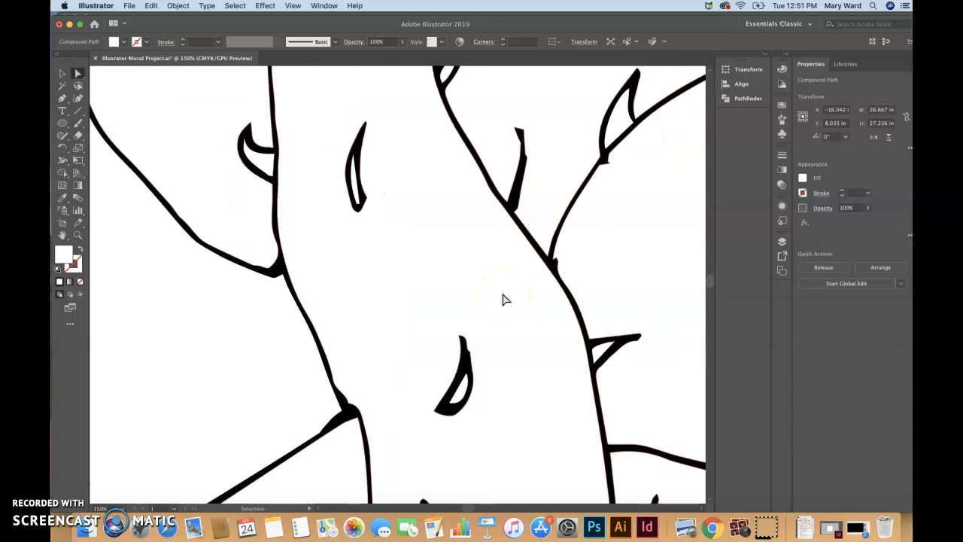
{"action": "key", "text": "super+minus"}
{"action": "key", "text": "super+minus"}
{"action": "key", "text": "super+minus"}
{"action": "key", "text": "a"}
{"action": "left_click", "coordinate": [401, 147]}
{"action": "left_click", "coordinate": [638, 354]}
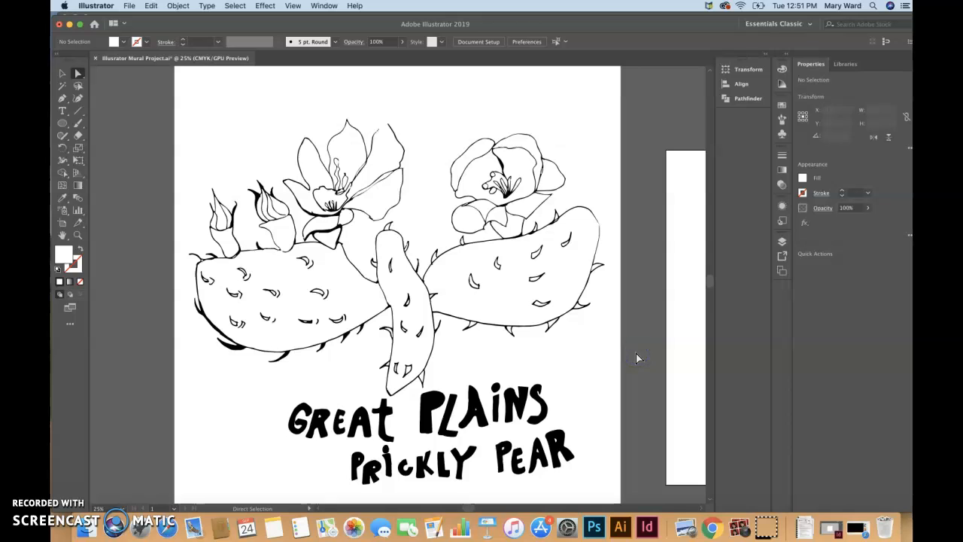
{"action": "left_click", "coordinate": [393, 140]}
{"action": "left_click", "coordinate": [376, 128]}
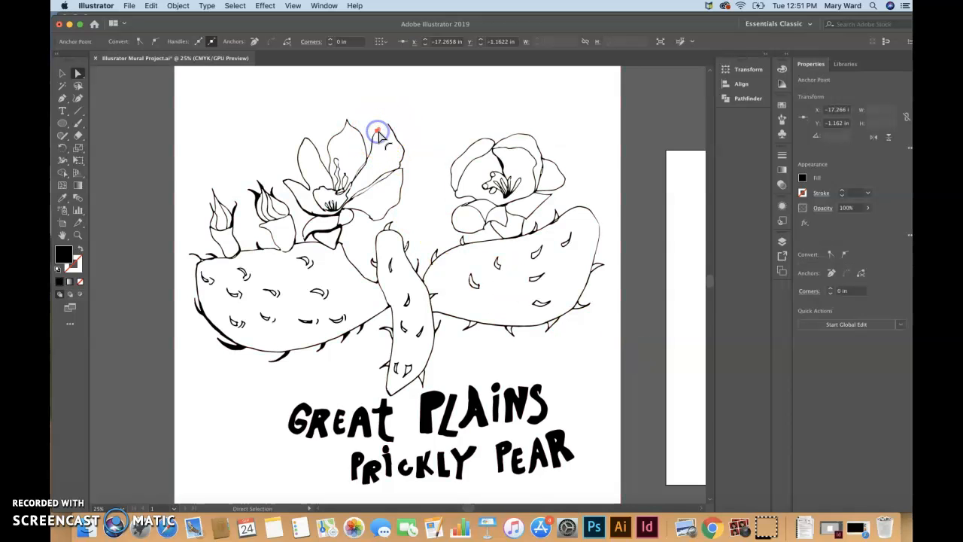
{"action": "key", "text": "super+plus"}
{"action": "key", "text": "super+plus"}
{"action": "key", "text": "super+plus"}
{"action": "key", "text": "super+plus"}
{"action": "key", "text": "super+plus"}
{"action": "left_click", "coordinate": [400, 242]}
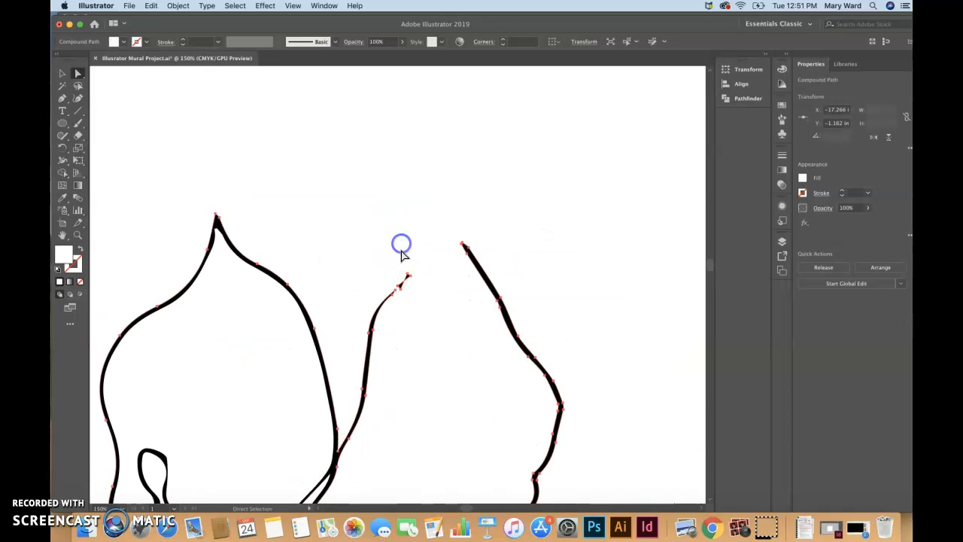
{"action": "left_click", "coordinate": [379, 162]}
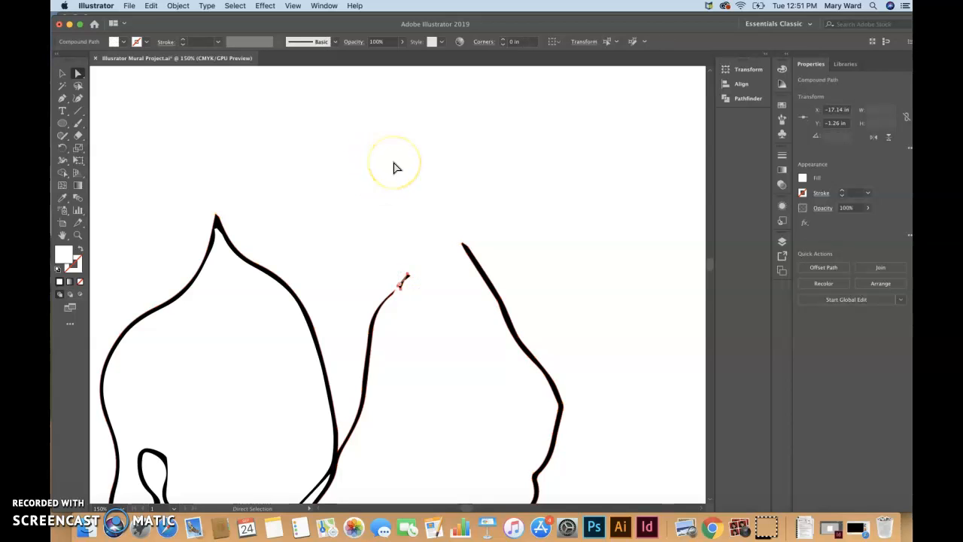
{"action": "left_click", "coordinate": [406, 280]}
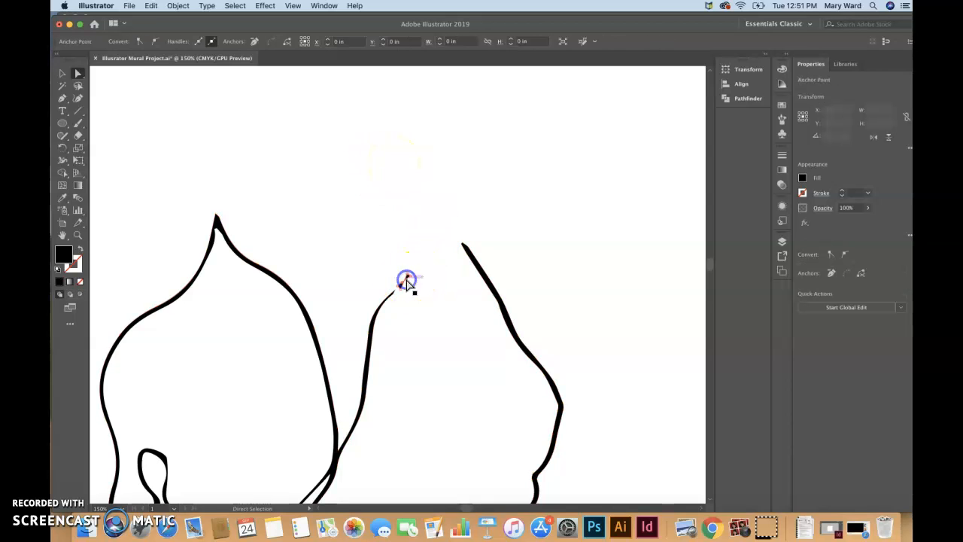
{"action": "key", "text": "Delete"}
Extend the petal's open left edge to its right edge's tip to close the outline, and deselect the artwork.
{"action": "left_click_drag", "start_coordinate": [393, 292], "coordinate": [454, 257]}
{"action": "left_click", "coordinate": [497, 215]}
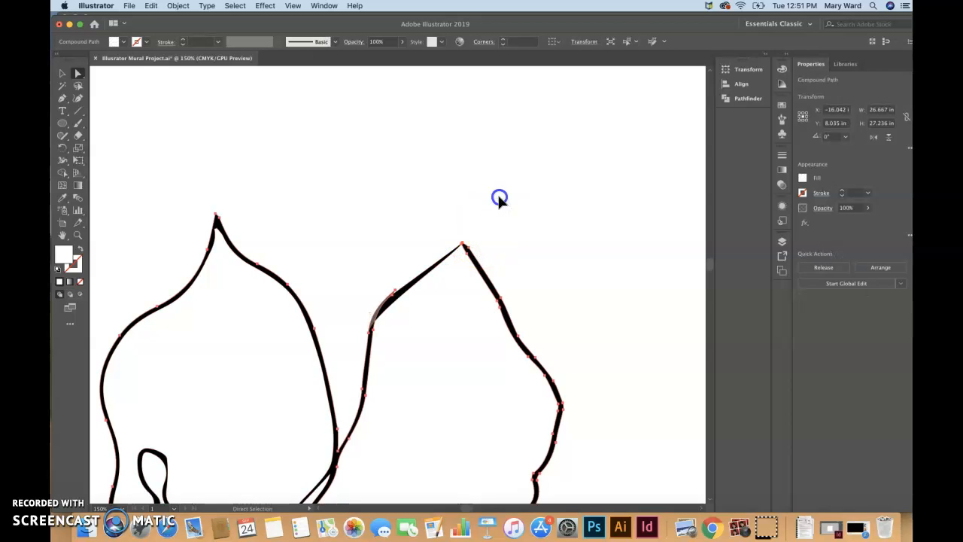
{"action": "left_click", "coordinate": [473, 62]}
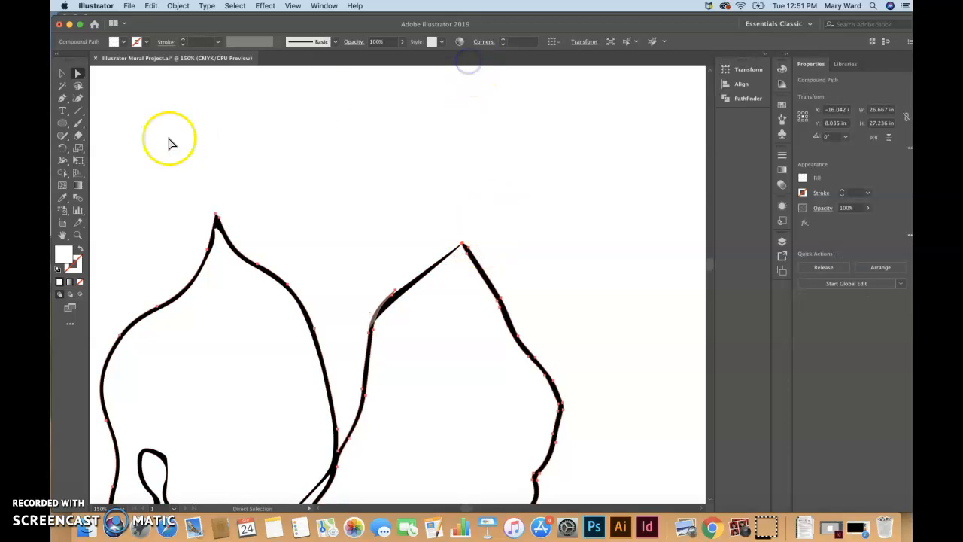
{"action": "left_click", "coordinate": [62, 73]}
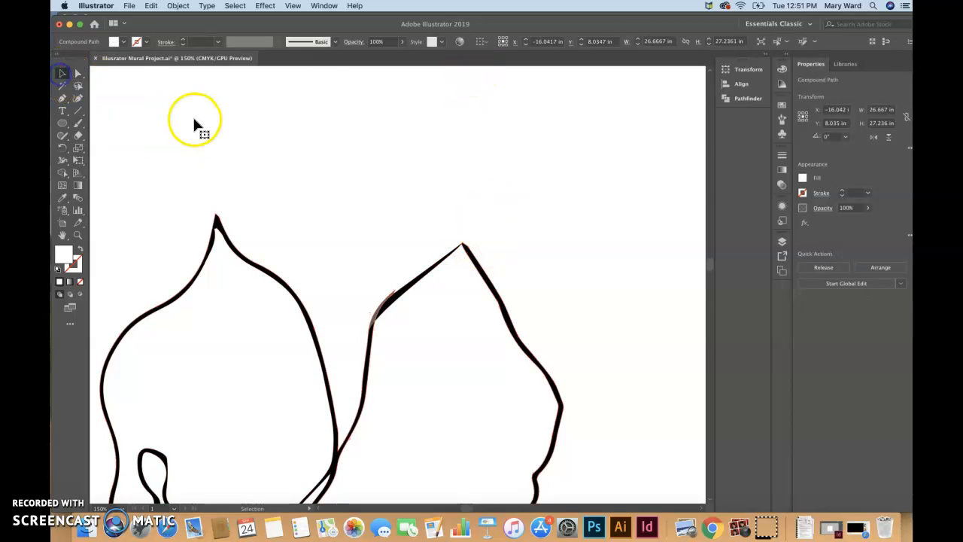
{"action": "scroll", "coordinate": [344, 79], "scroll_direction": "up", "scroll_amount": 10}
{"action": "left_click", "coordinate": [345, 79]}
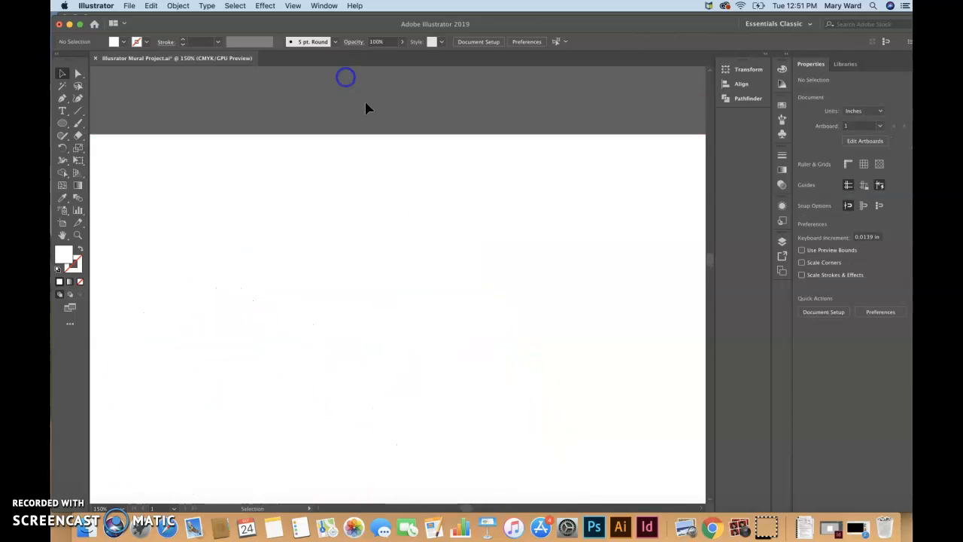
{"action": "scroll", "coordinate": [484, 286], "scroll_direction": "down", "scroll_amount": 6}
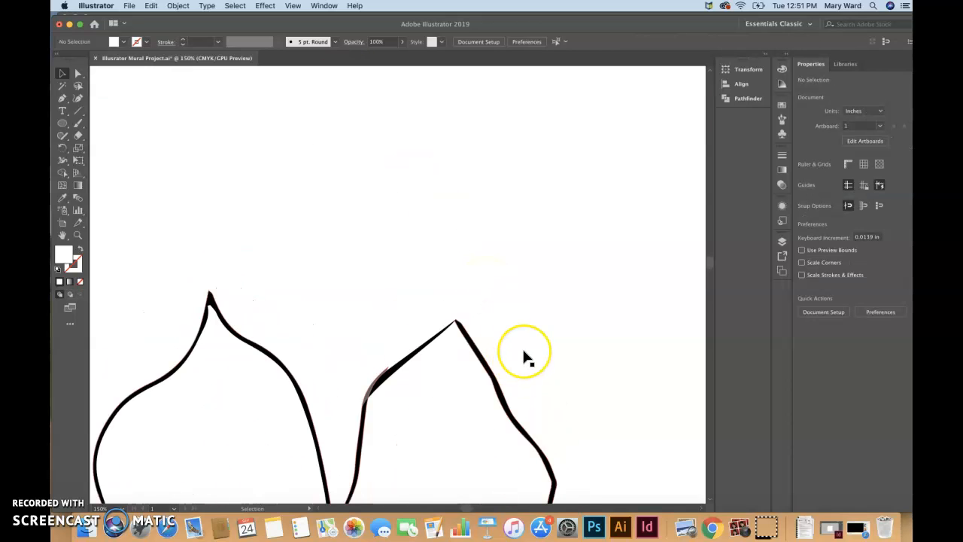
Delete the white background from the traced cactus drawing and check which pads and petals keep their white fill.
{"action": "key", "text": "super+0"}
{"action": "left_click_drag", "start_coordinate": [301, 386], "coordinate": [818, 409]}
{"action": "left_click", "coordinate": [625, 368]}
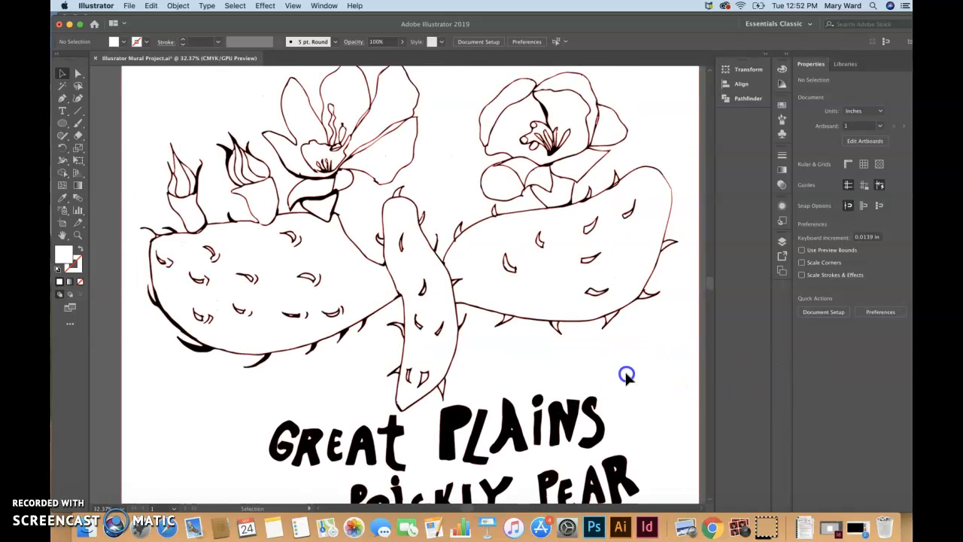
{"action": "left_click", "coordinate": [125, 338]}
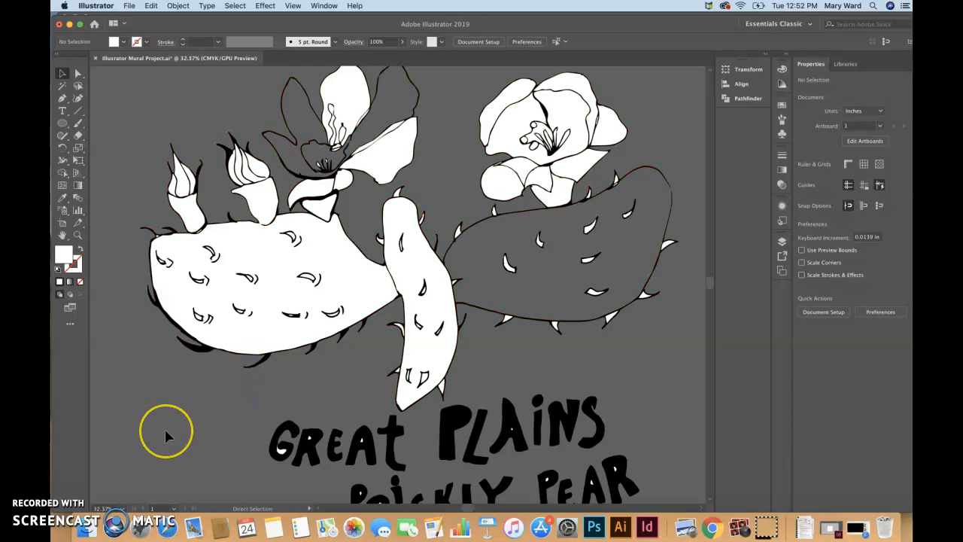
{"action": "key", "text": "super+minus"}
{"action": "key", "text": "super+minus"}
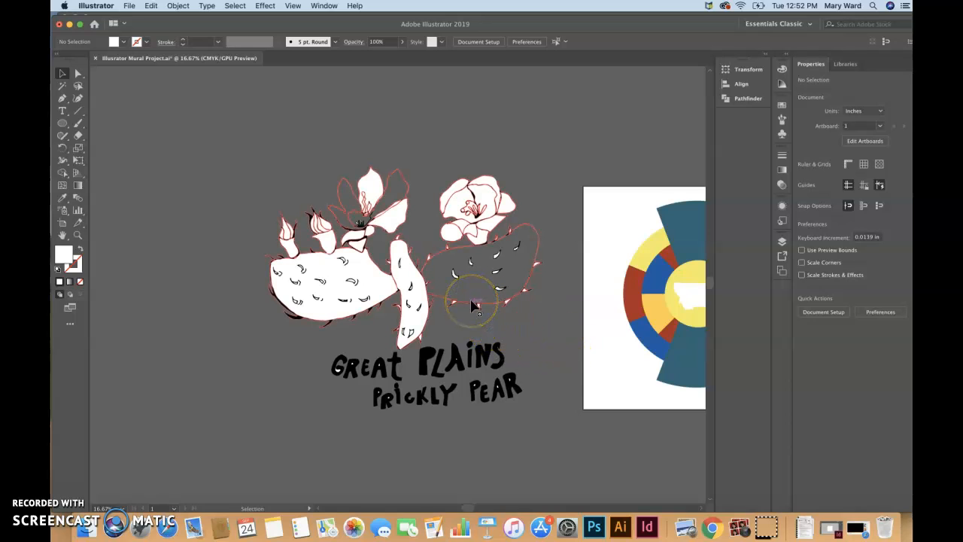
{"action": "left_click", "coordinate": [473, 325]}
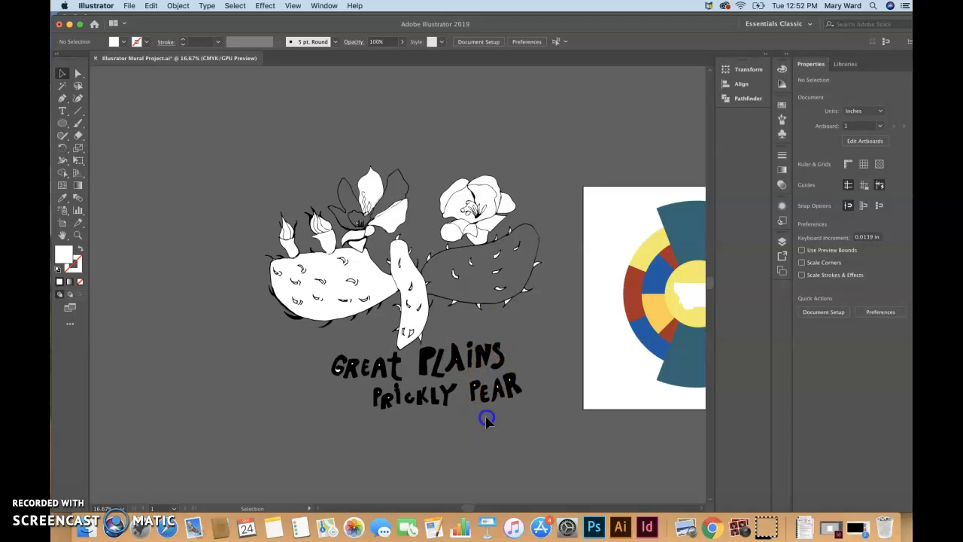
Switch to Photoshop and open CactusDrawing.jpg from the images folder.
{"action": "left_click", "coordinate": [592, 528]}
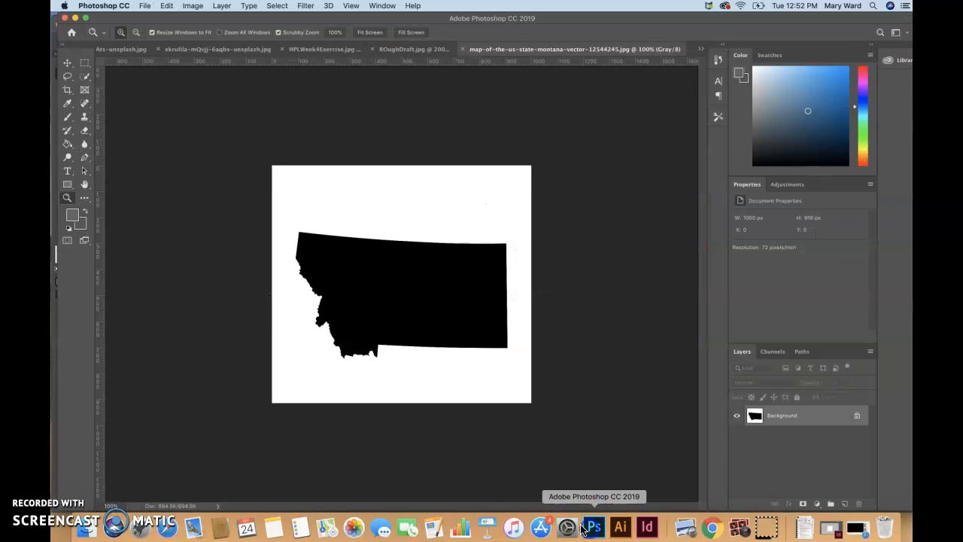
{"action": "left_click", "coordinate": [148, 7]}
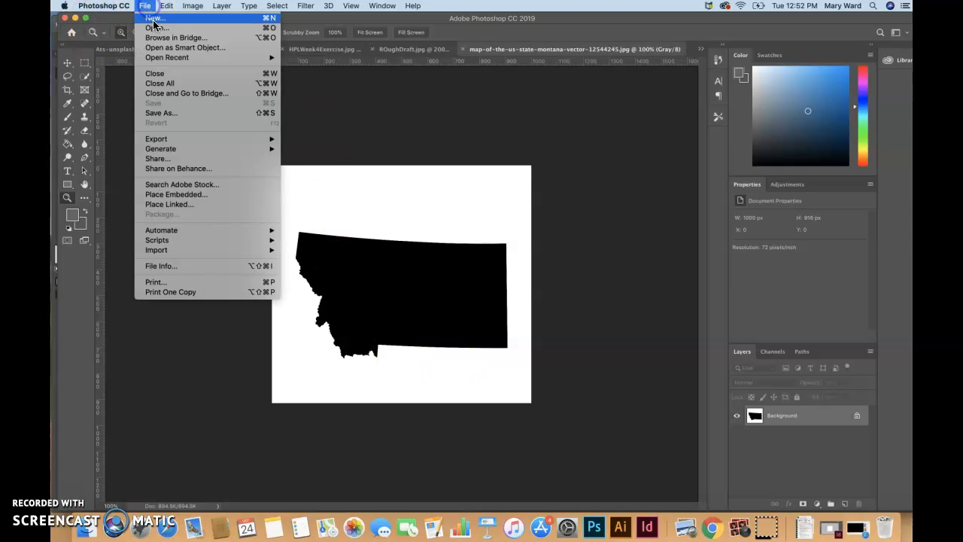
{"action": "left_click", "coordinate": [155, 27]}
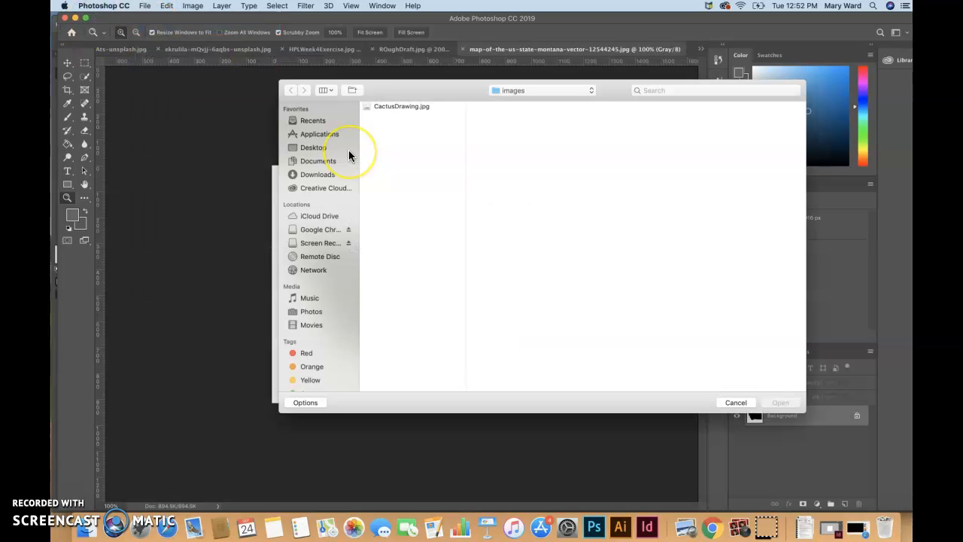
{"action": "left_click", "coordinate": [397, 108]}
{"action": "left_click", "coordinate": [780, 403]}
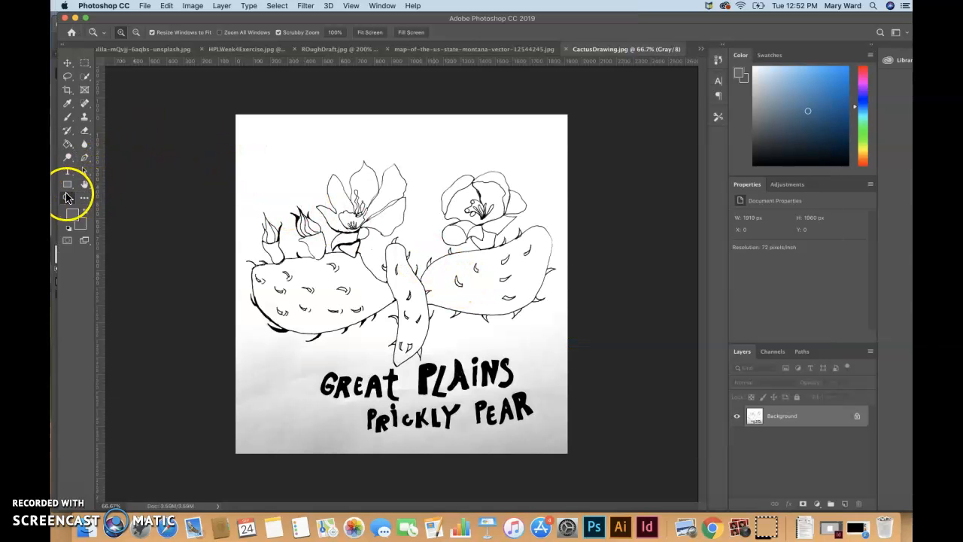
Set the foreground color to black (000000) for retouching the left flower's petal tips.
{"action": "left_click_drag", "start_coordinate": [372, 151], "coordinate": [451, 211]}
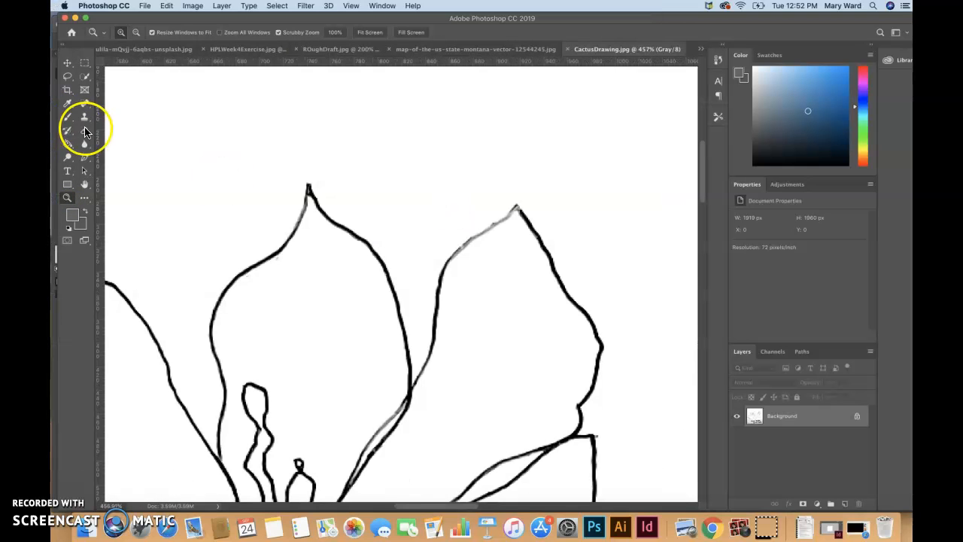
{"action": "key", "text": "i"}
{"action": "left_click", "coordinate": [73, 217]}
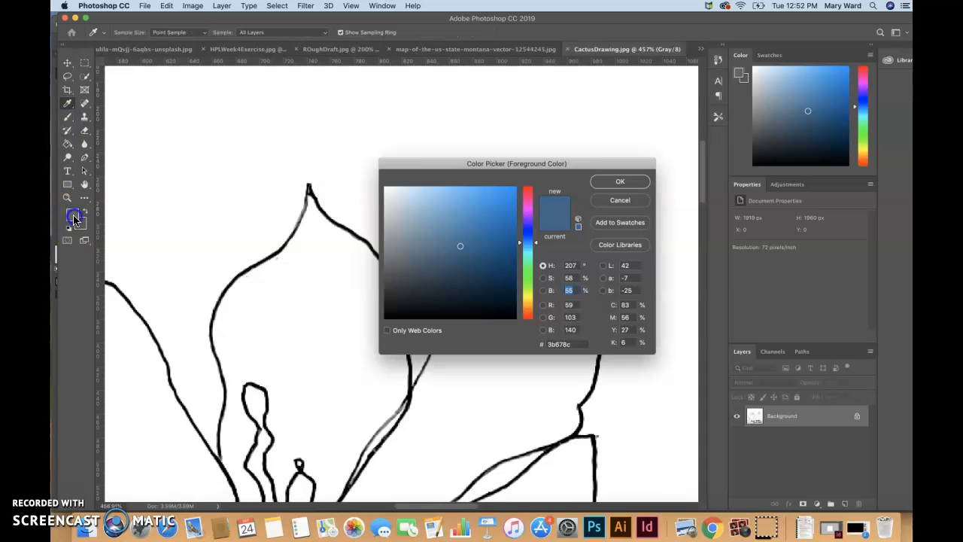
{"action": "left_click", "coordinate": [384, 320]}
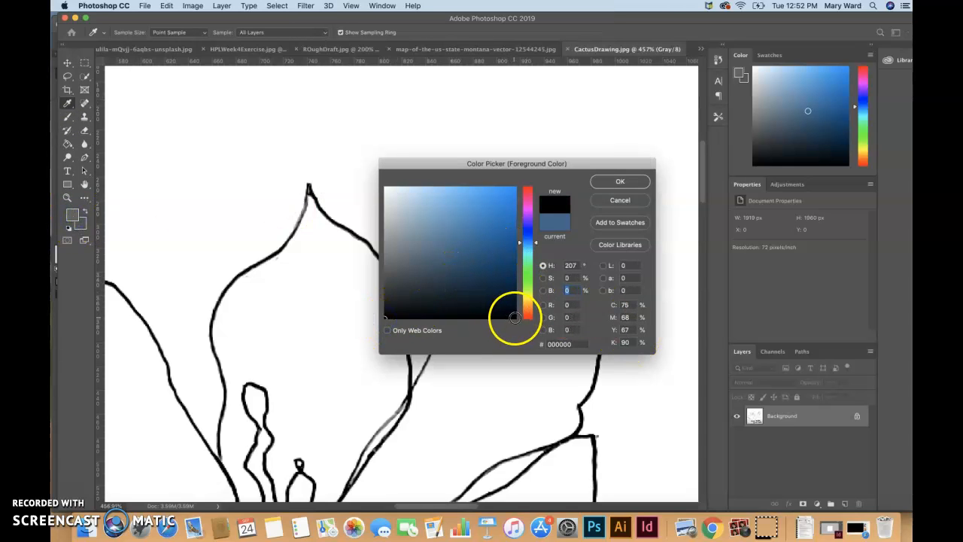
{"action": "left_click", "coordinate": [620, 181]}
Set the Brush to 6 px and paint over the faint upper outlines of the left flower's middle and right petals.
{"action": "key", "text": "b"}
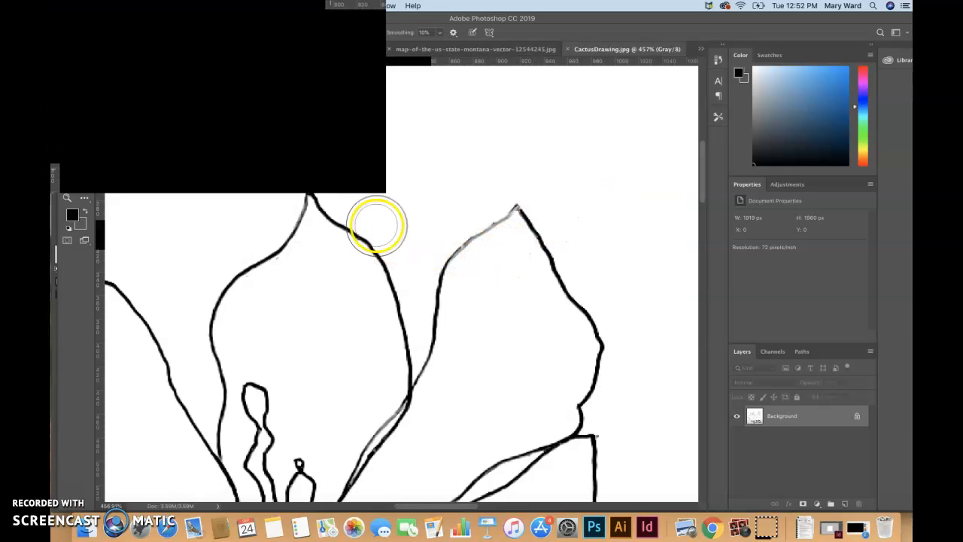
{"action": "left_click", "coordinate": [129, 32]}
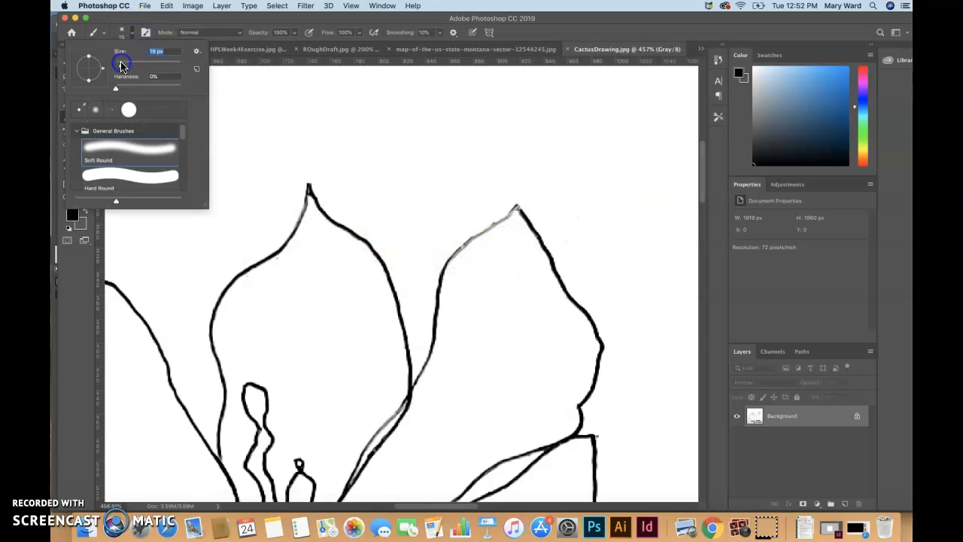
{"action": "left_click", "coordinate": [119, 67]}
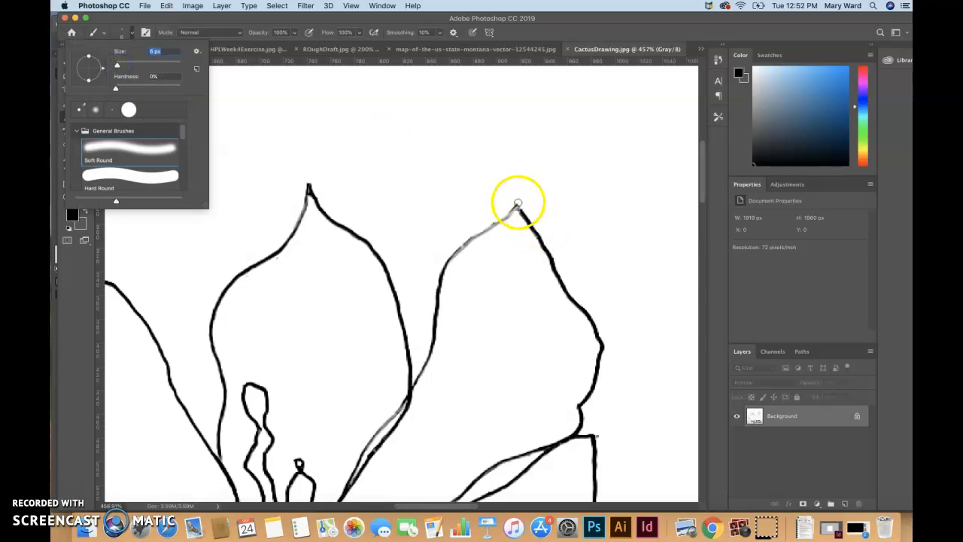
{"action": "left_click", "coordinate": [516, 207]}
{"action": "left_click_drag", "start_coordinate": [519, 211], "coordinate": [522, 214]}
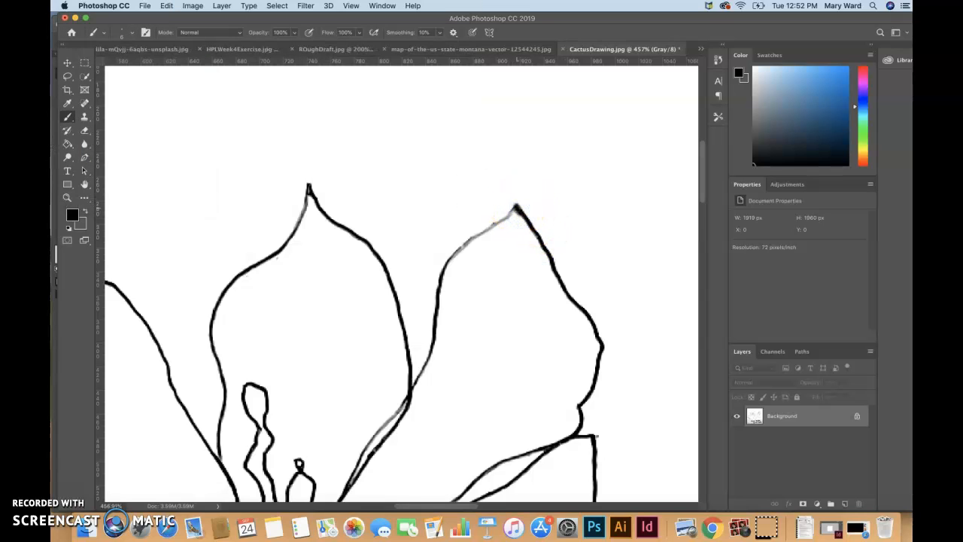
{"action": "left_click_drag", "start_coordinate": [468, 243], "coordinate": [440, 273]}
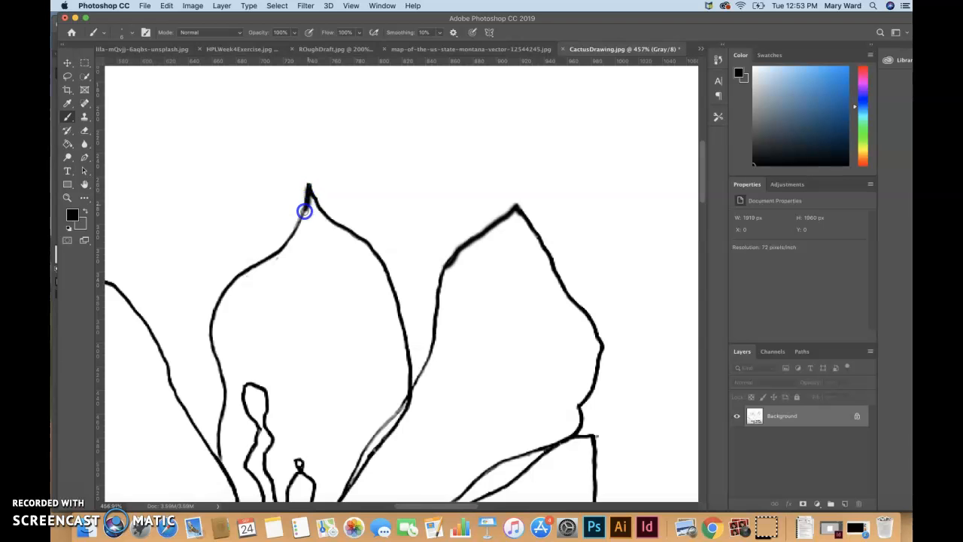
Paint over the faint line where the left flower's middle and right petals meet, down toward the flower's center.
{"action": "left_click_drag", "start_coordinate": [287, 313], "coordinate": [421, 120]}
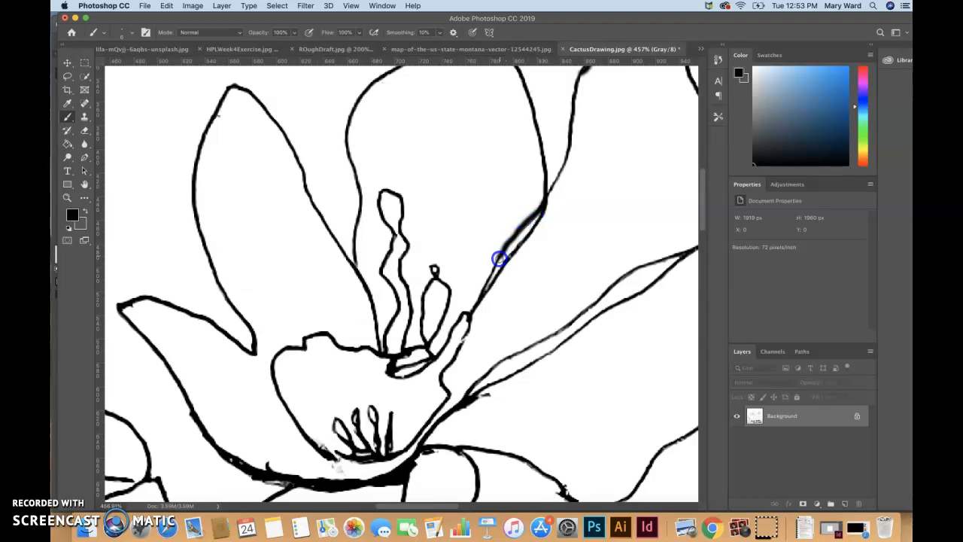
{"action": "left_click_drag", "start_coordinate": [482, 295], "coordinate": [482, 296]}
{"action": "mouse_move", "coordinate": [425, 389]}
{"action": "left_mouse_down"}
{"action": "mouse_move", "coordinate": [424, 338]}
{"action": "mouse_move", "coordinate": [460, 232]}
{"action": "left_mouse_up"}
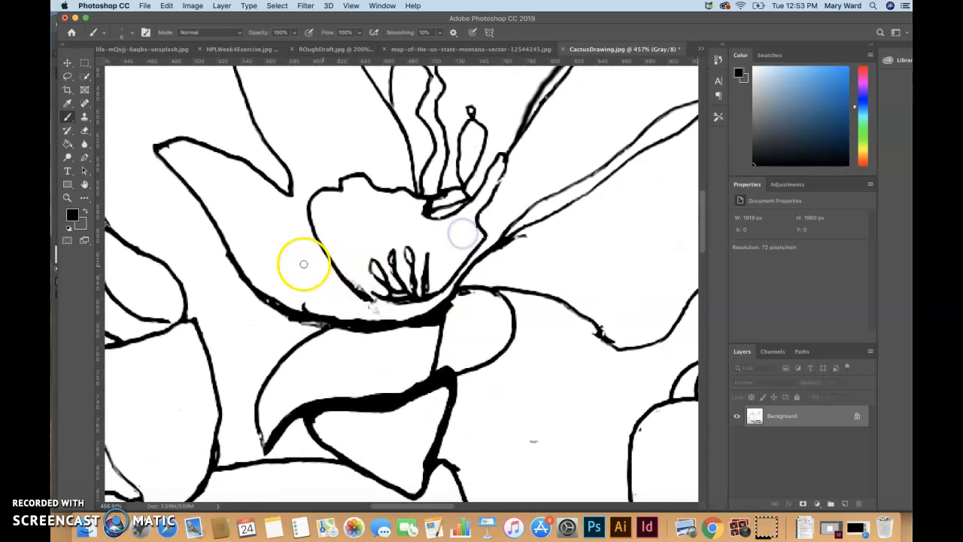
Paint over the rough patch along the flower's lower-left petal base and the faint tip of the curved shape below it.
{"action": "left_click_drag", "start_coordinate": [325, 324], "coordinate": [303, 319]}
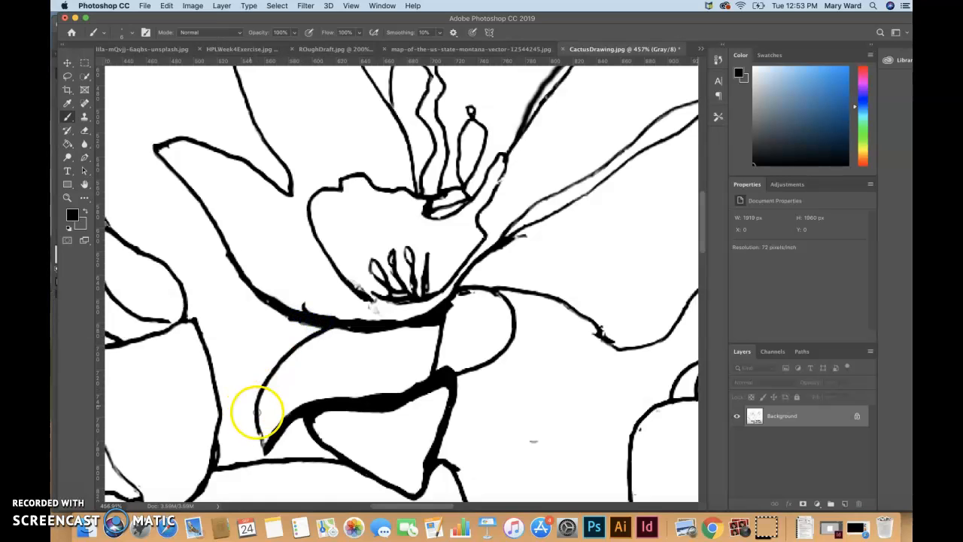
{"action": "left_click_drag", "start_coordinate": [262, 438], "coordinate": [268, 448]}
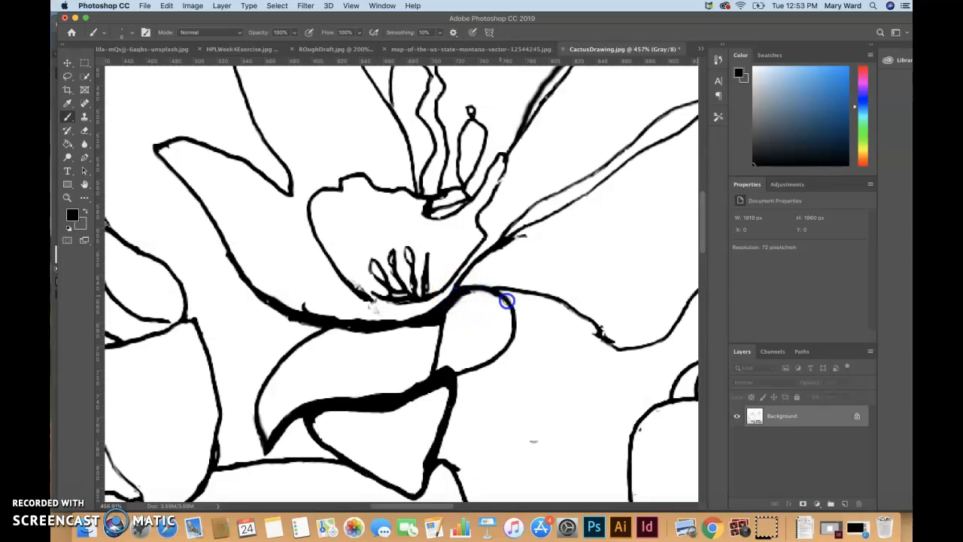
Thicken the thin bottom outline of the flower's large lower-right petal and continue darkening along its outer right edge.
{"action": "left_click_drag", "start_coordinate": [612, 323], "coordinate": [436, 281]}
{"action": "left_click", "coordinate": [353, 195]}
{"action": "mouse_move", "coordinate": [353, 194]}
{"action": "left_mouse_down"}
{"action": "mouse_move", "coordinate": [322, 253]}
{"action": "mouse_move", "coordinate": [313, 246]}
{"action": "left_mouse_up"}
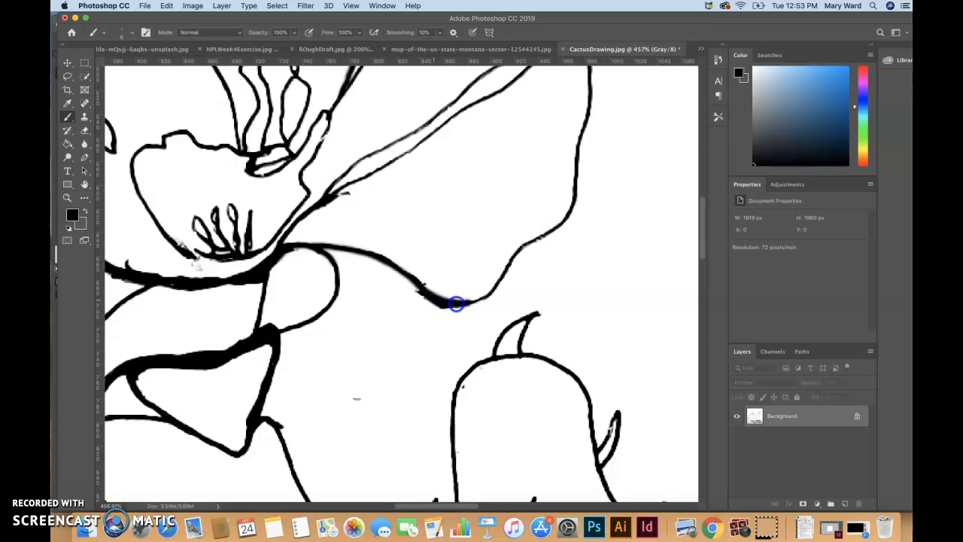
{"action": "left_click_drag", "start_coordinate": [562, 219], "coordinate": [507, 349]}
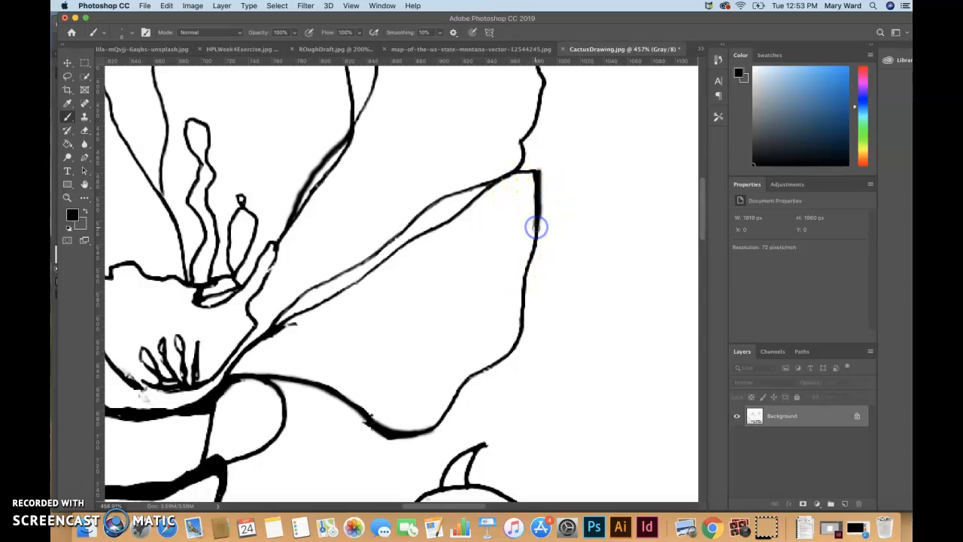
Darken the faint upper outline of the lower-right petal and the broken edge of the narrow pointed shape beside the flower's center.
{"action": "mouse_move", "coordinate": [453, 201]}
{"action": "left_mouse_down"}
{"action": "mouse_move", "coordinate": [497, 350]}
{"action": "mouse_move", "coordinate": [548, 213]}
{"action": "left_mouse_up"}
{"action": "left_click_drag", "start_coordinate": [420, 305], "coordinate": [459, 269]}
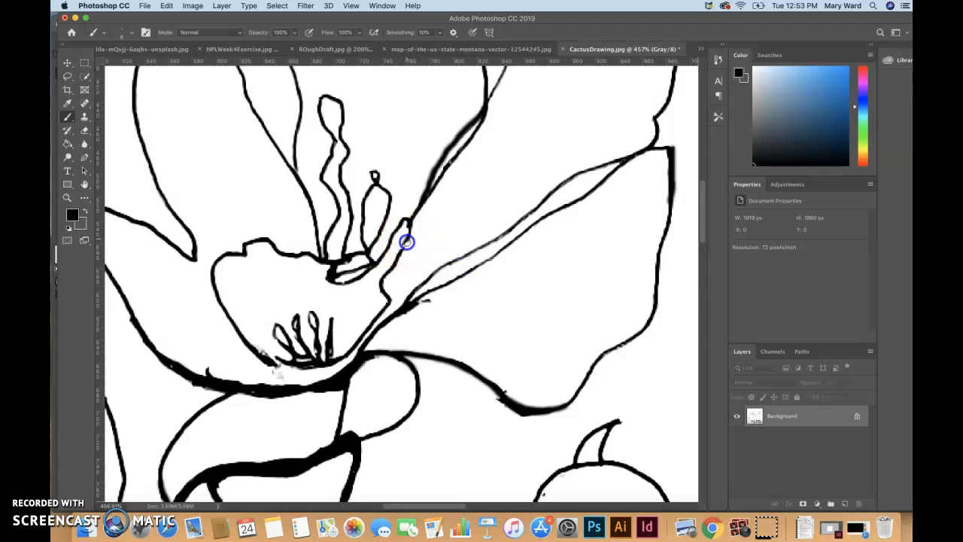
{"action": "left_click_drag", "start_coordinate": [354, 308], "coordinate": [405, 222]}
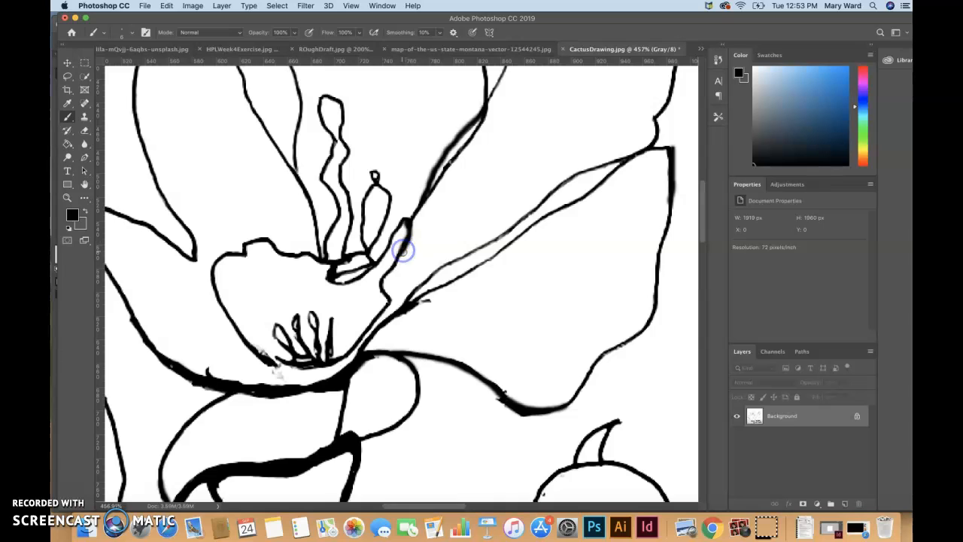